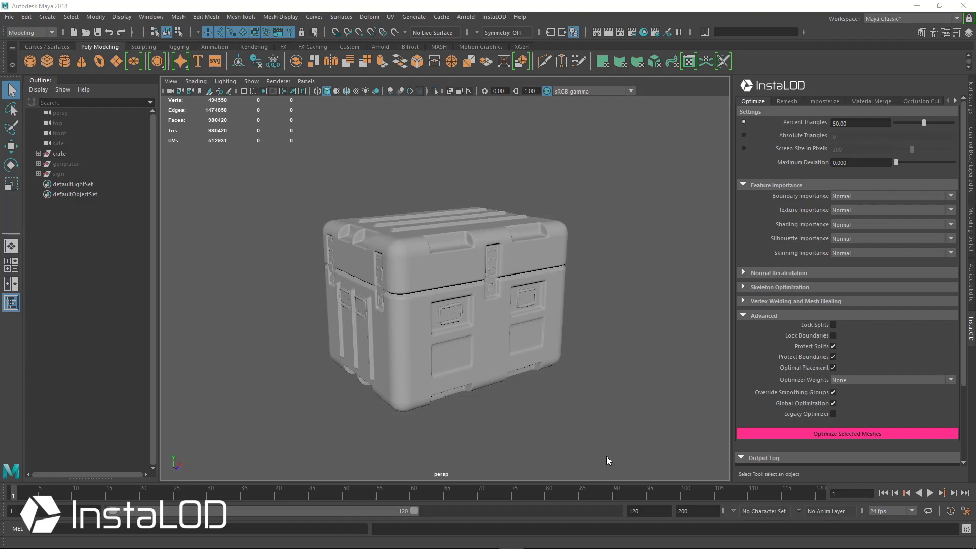
- Examine the polygon counts of the whole crate group and of its body, buckle and handle meshes individually
{"action": "left_click", "coordinate": [114, 153]}
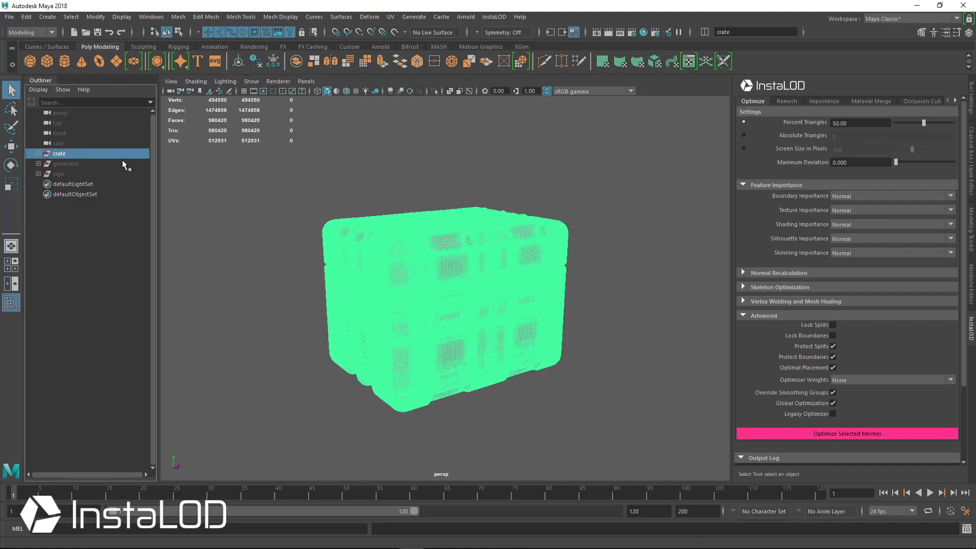
{"action": "left_click", "coordinate": [389, 164]}
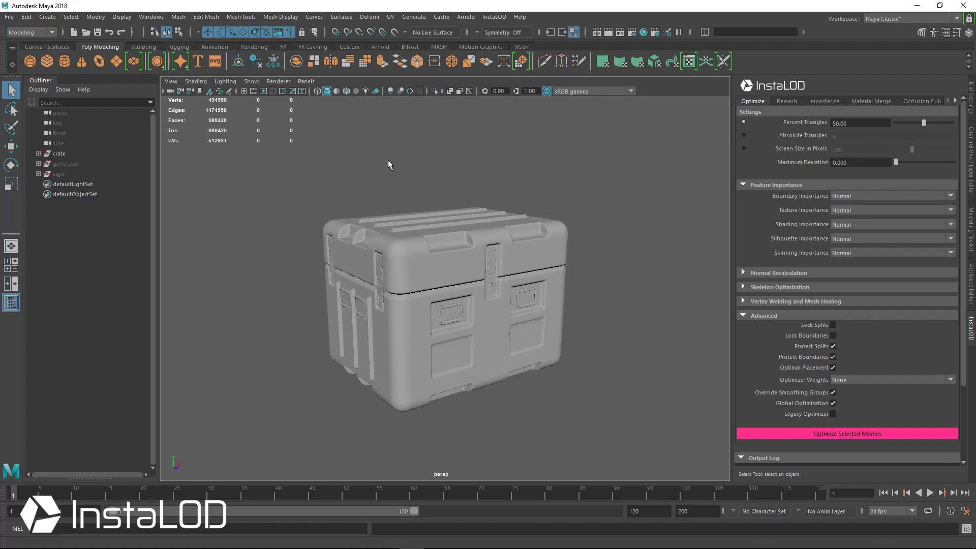
{"action": "left_click", "coordinate": [413, 237]}
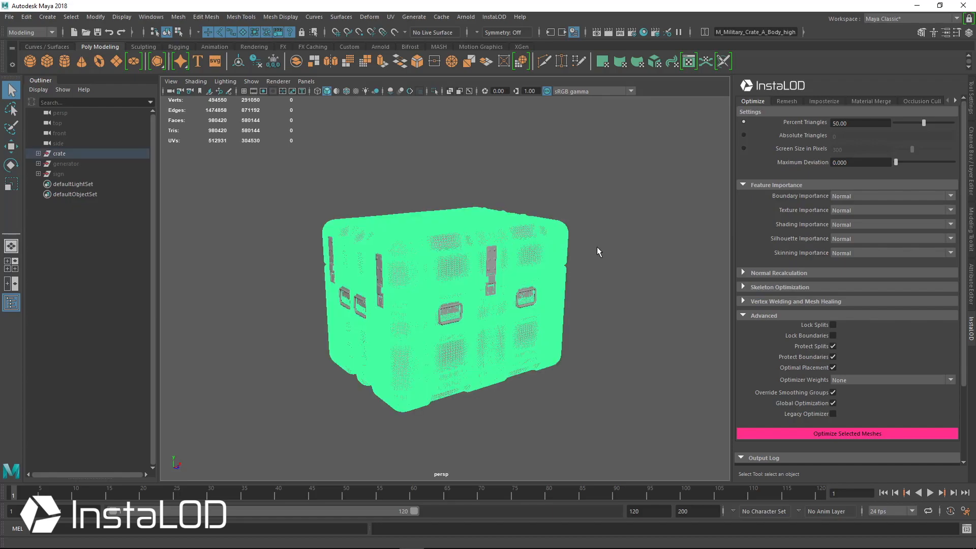
{"action": "left_click", "coordinate": [378, 277]}
{"action": "left_click", "coordinate": [450, 310]}
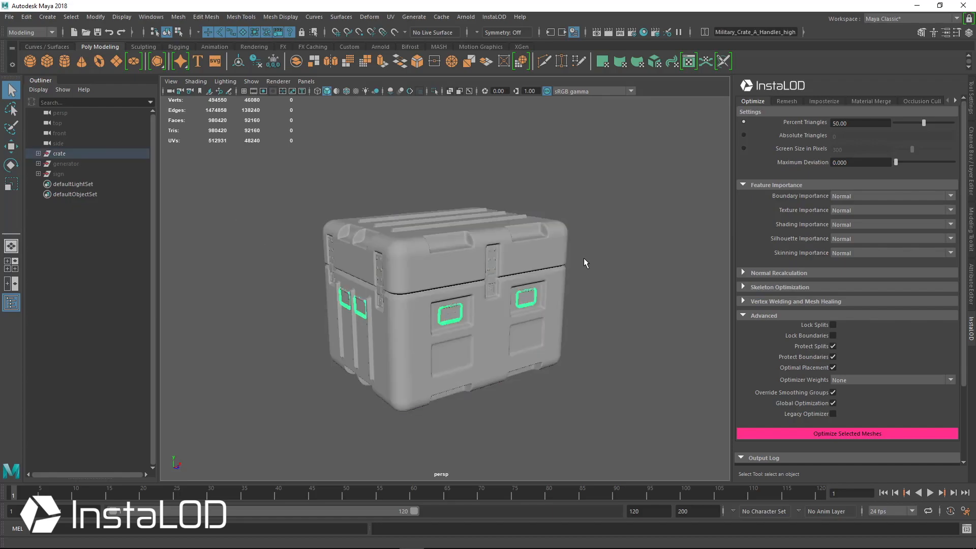
{"action": "left_click", "coordinate": [562, 265]}
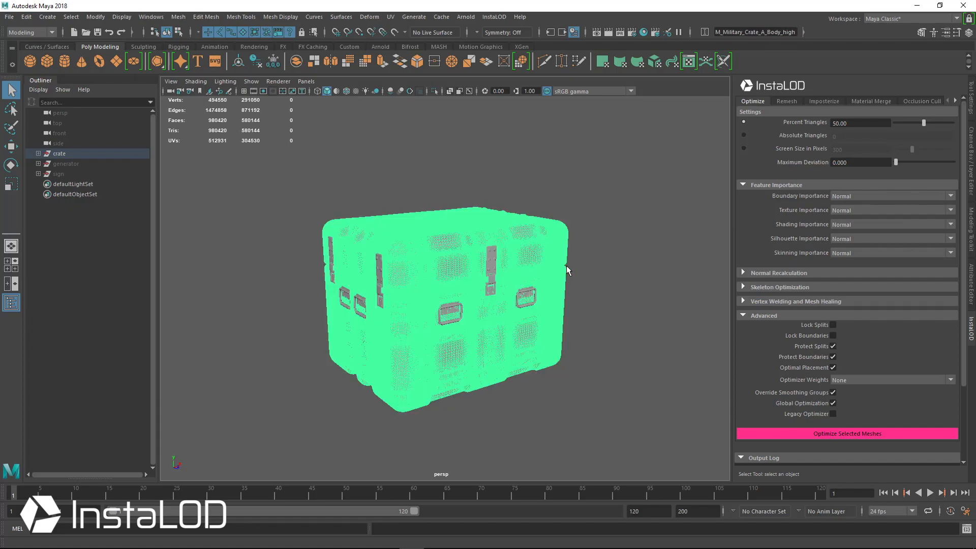
{"action": "left_click", "coordinate": [624, 256]}
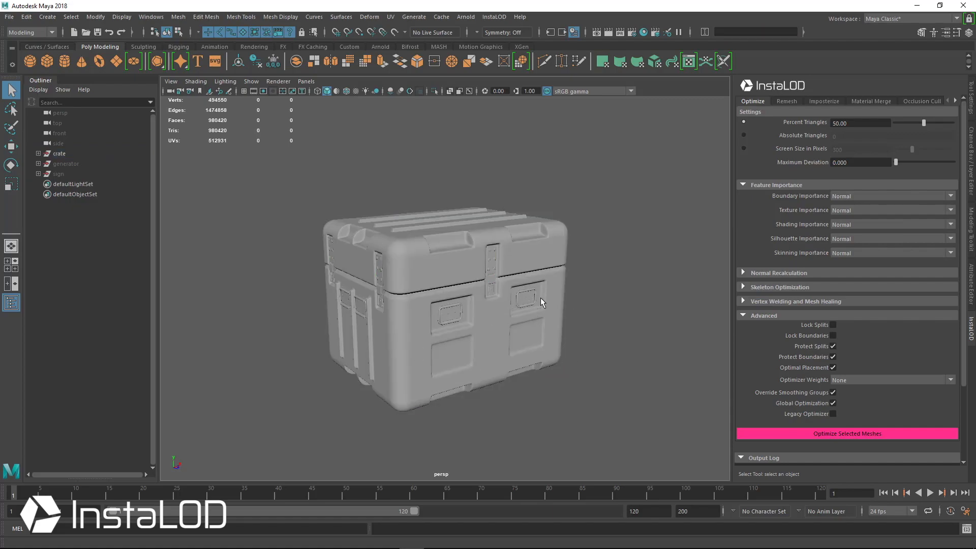
- Examine the mesh density of the crate body up close on its lid and front face, with its wireframe highlighted
{"action": "left_click", "coordinate": [566, 254]}
{"action": "scroll", "coordinate": [414, 268], "scroll_direction": "up", "scroll_amount": 8}
{"action": "scroll", "coordinate": [414, 268], "scroll_direction": "down", "scroll_amount": 1}
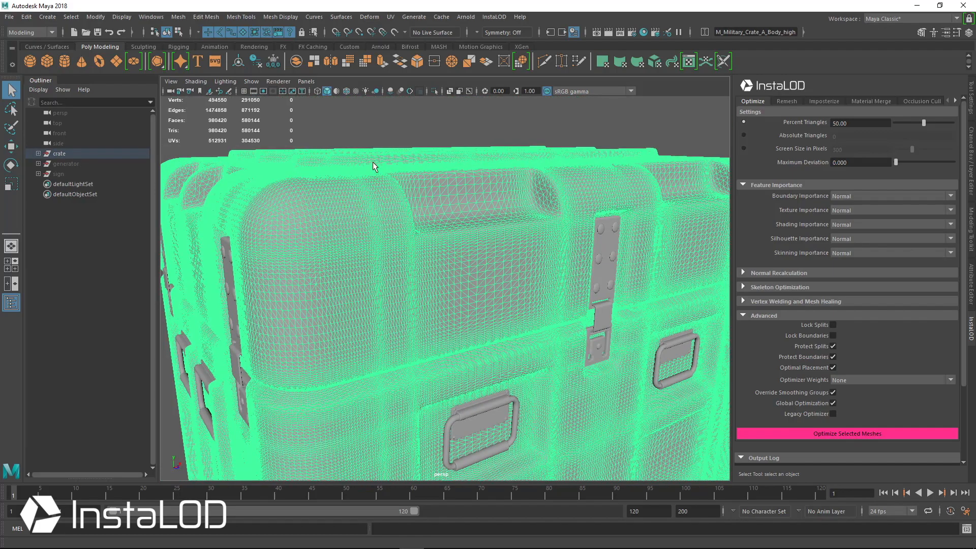
{"action": "left_click_drag", "start_coordinate": [571, 299], "coordinate": [394, 255], "text": "alt"}
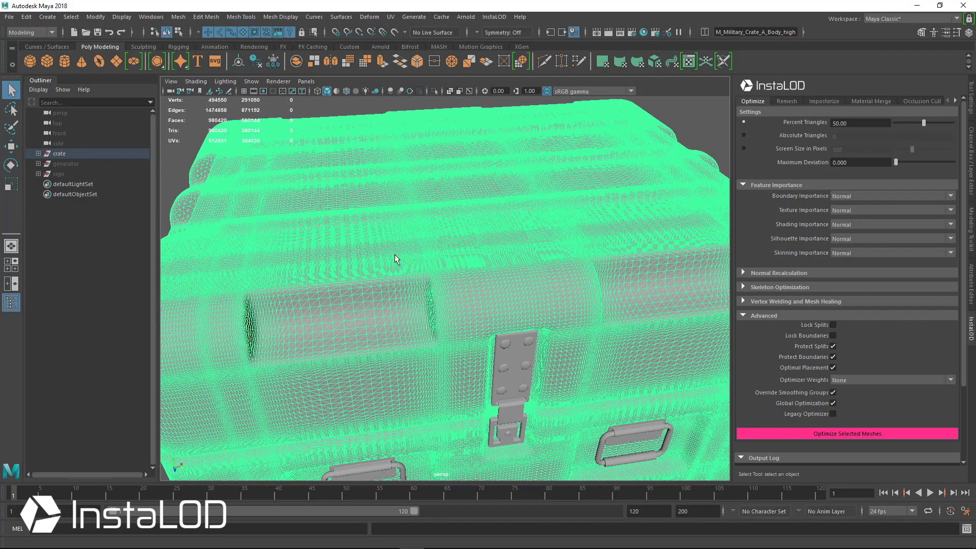
{"action": "left_click_drag", "start_coordinate": [443, 355], "coordinate": [443, 229], "text": "alt"}
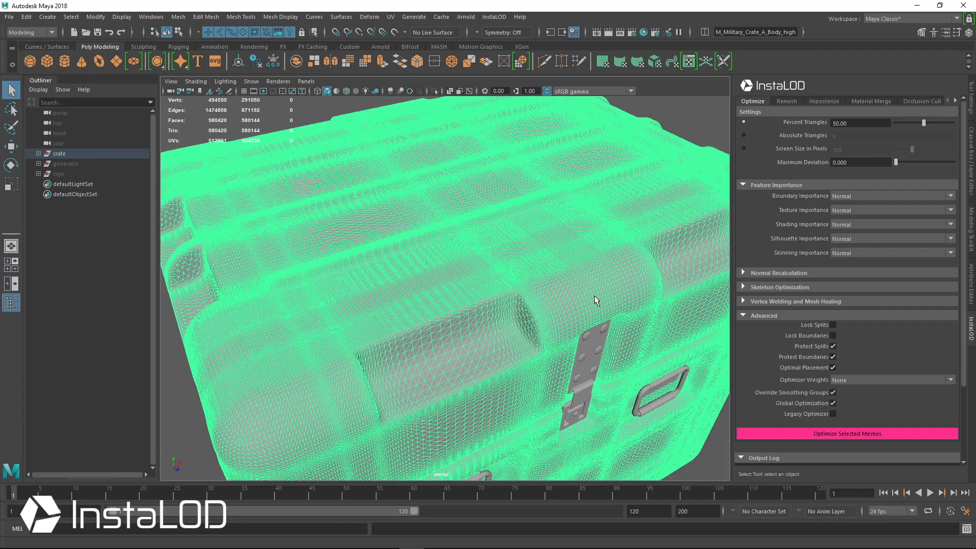
{"action": "scroll", "coordinate": [594, 295], "scroll_direction": "down", "scroll_amount": 4}
{"action": "left_click_drag", "start_coordinate": [594, 295], "coordinate": [480, 258], "text": "alt"}
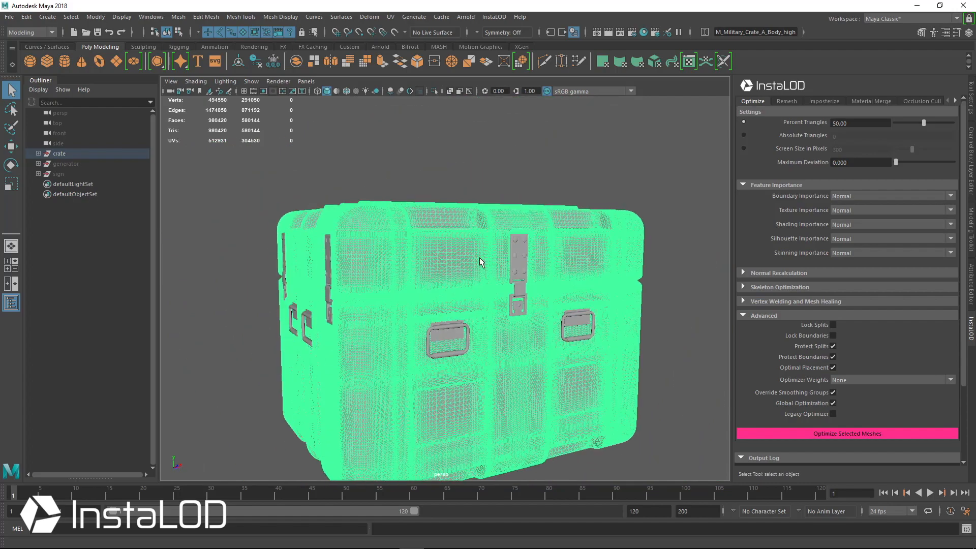
{"action": "left_click", "coordinate": [667, 314]}
{"action": "scroll", "coordinate": [551, 302], "scroll_direction": "down", "scroll_amount": 3}
{"action": "left_click_drag", "start_coordinate": [552, 302], "coordinate": [458, 333], "text": "alt"}
{"action": "right_click_drag", "start_coordinate": [457, 334], "coordinate": [475, 334], "text": "alt"}
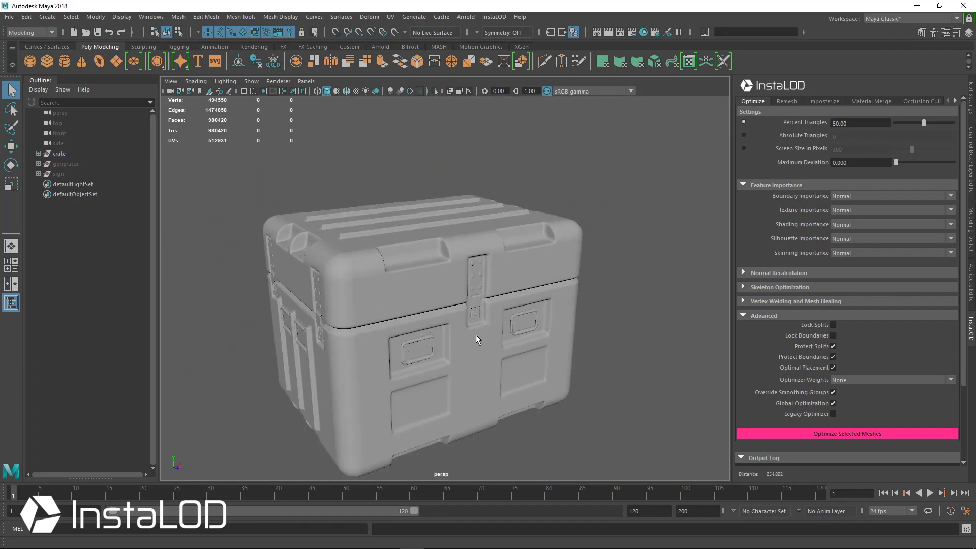
{"action": "middle_click_drag", "start_coordinate": [476, 334], "coordinate": [483, 317], "text": "alt"}
{"action": "right_click_drag", "start_coordinate": [484, 316], "coordinate": [475, 310], "text": "alt"}
{"action": "left_click_drag", "start_coordinate": [475, 310], "coordinate": [499, 270], "text": "alt"}
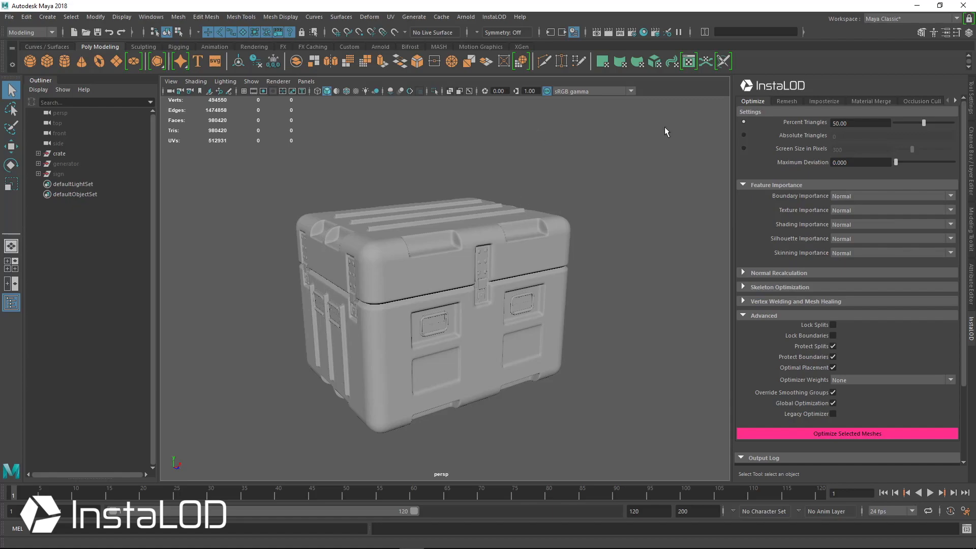
- Check the UV layouts of the front buckle and the handles in the UV Editor, and close the editor
{"action": "left_click", "coordinate": [483, 273]}
{"action": "left_click", "coordinate": [689, 61]}
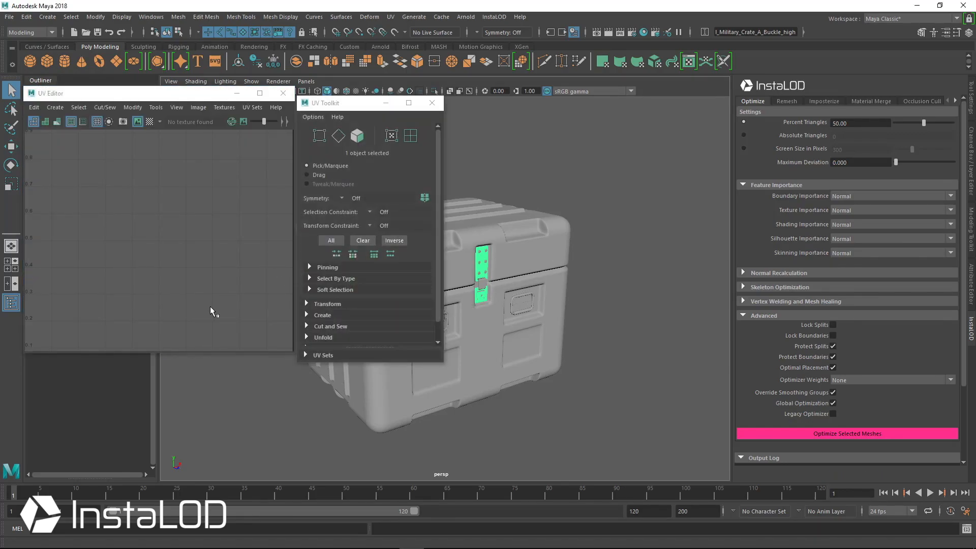
{"action": "scroll", "coordinate": [194, 262], "scroll_direction": "down", "scroll_amount": 6}
{"action": "scroll", "coordinate": [223, 253], "scroll_direction": "up", "scroll_amount": 3}
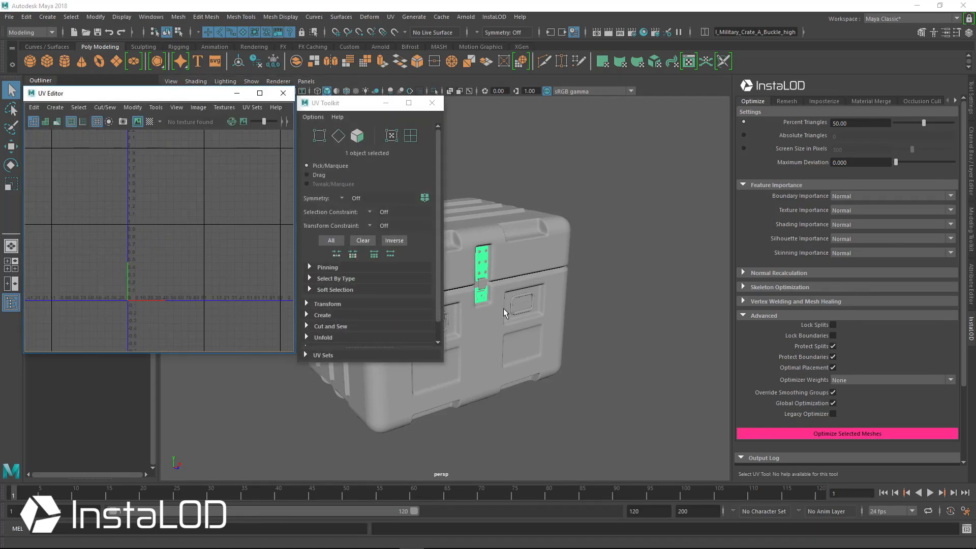
{"action": "left_click", "coordinate": [521, 310]}
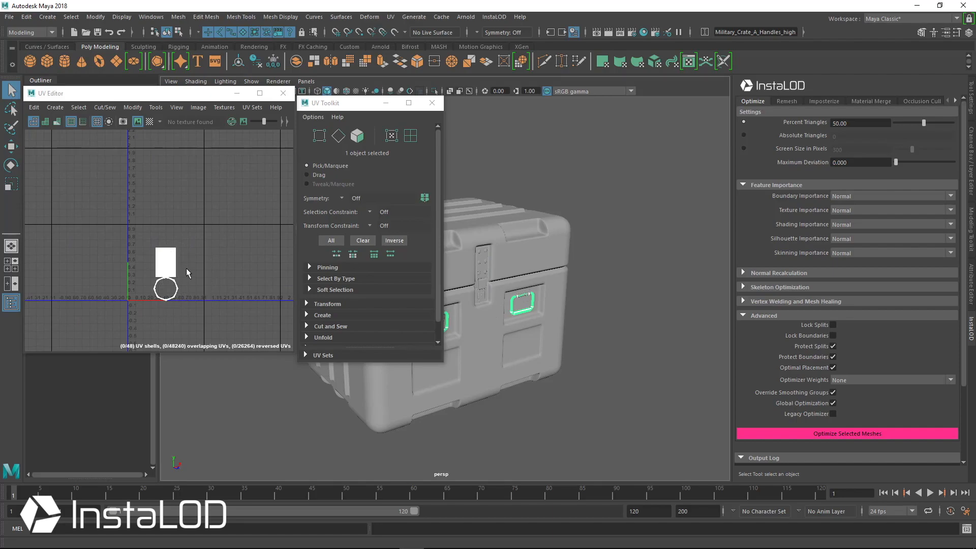
{"action": "left_click", "coordinate": [283, 93]}
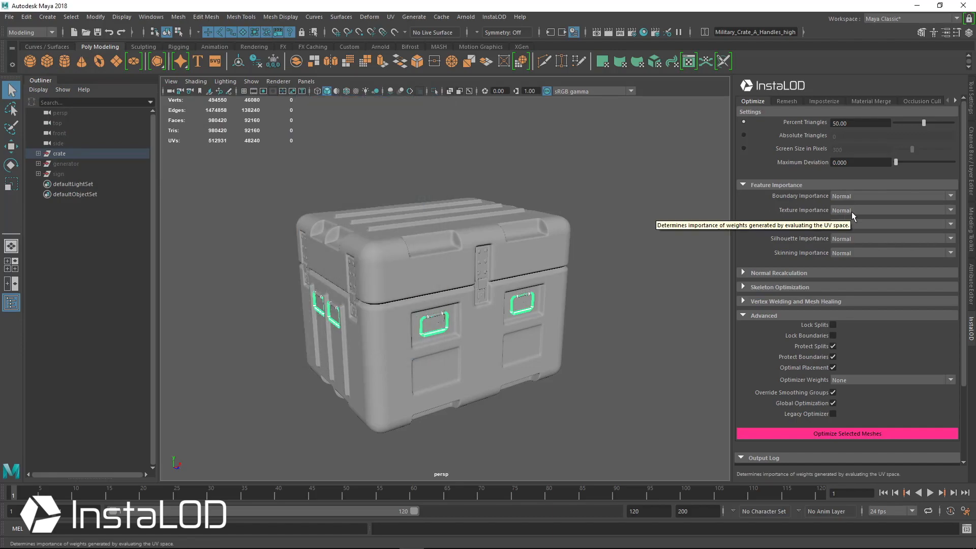
- Set the optimization's Texture Importance to Off and Percent Triangles to 1
{"action": "left_click", "coordinate": [852, 211]}
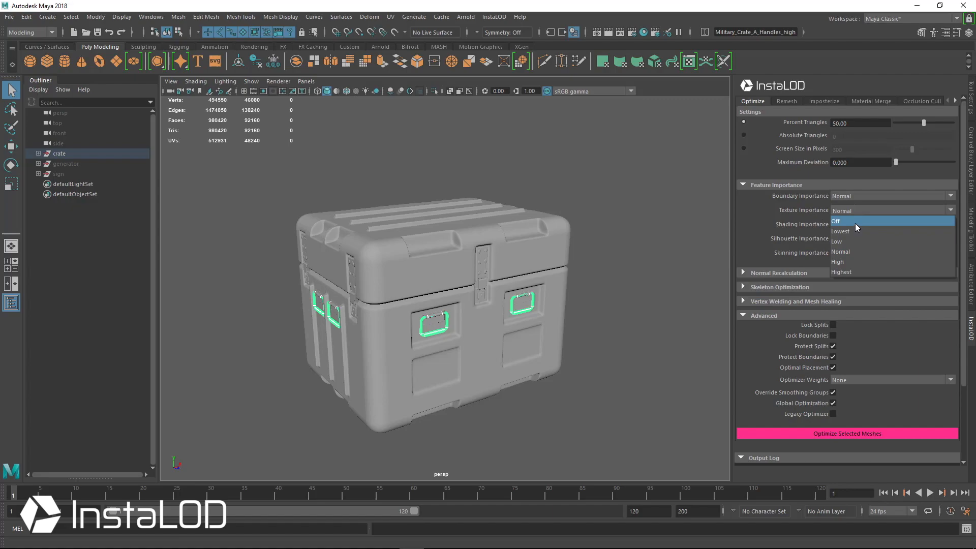
{"action": "left_click", "coordinate": [855, 224]}
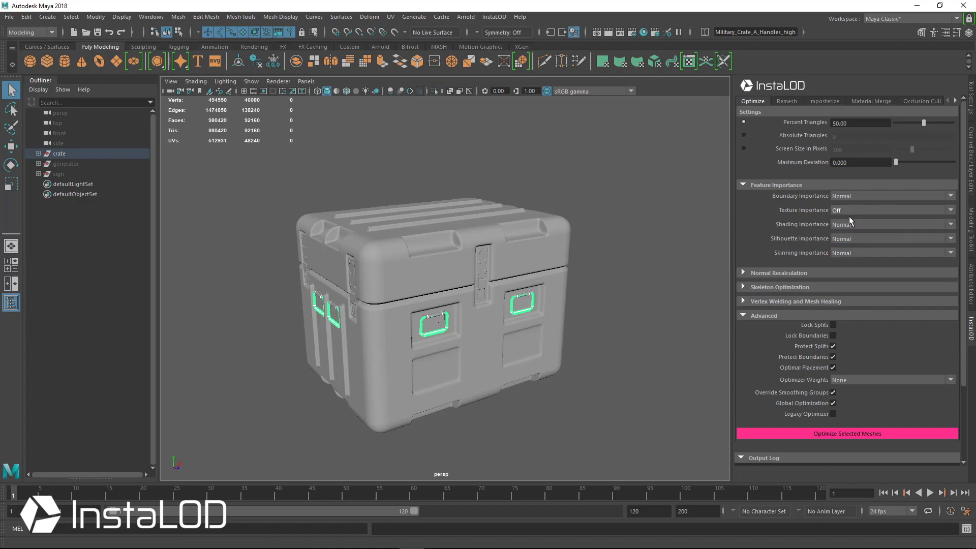
{"action": "left_click", "coordinate": [616, 289]}
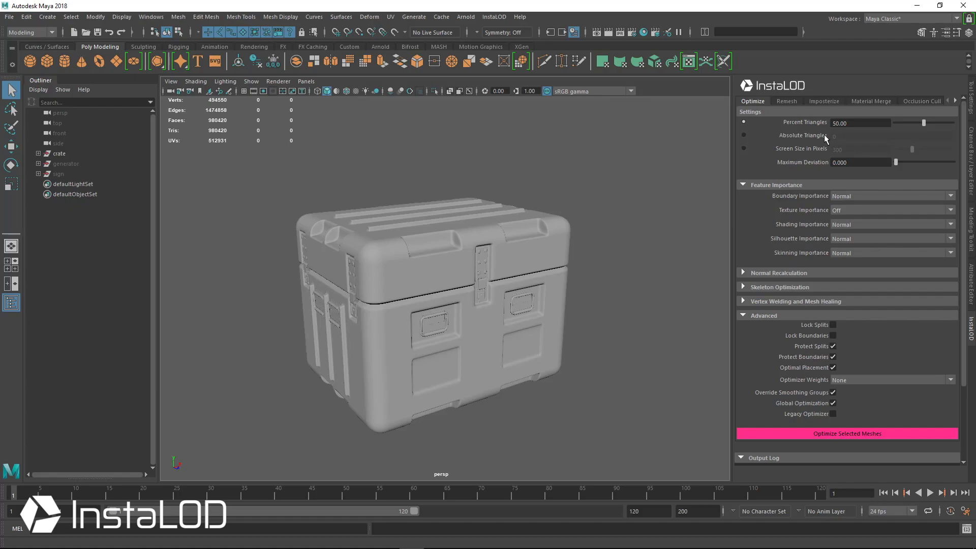
{"action": "left_click", "coordinate": [832, 124]}
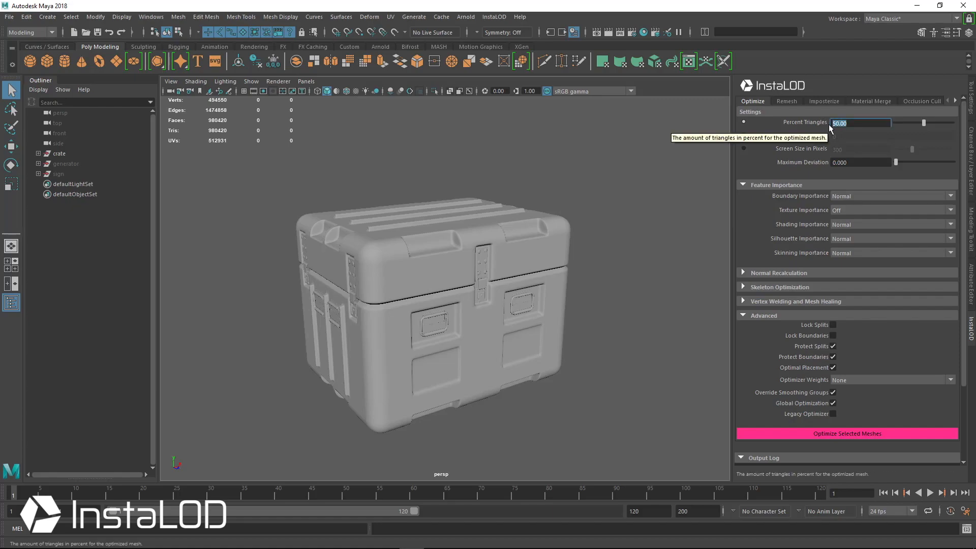
{"action": "type", "text": "1"}
{"action": "key", "text": "Return"}
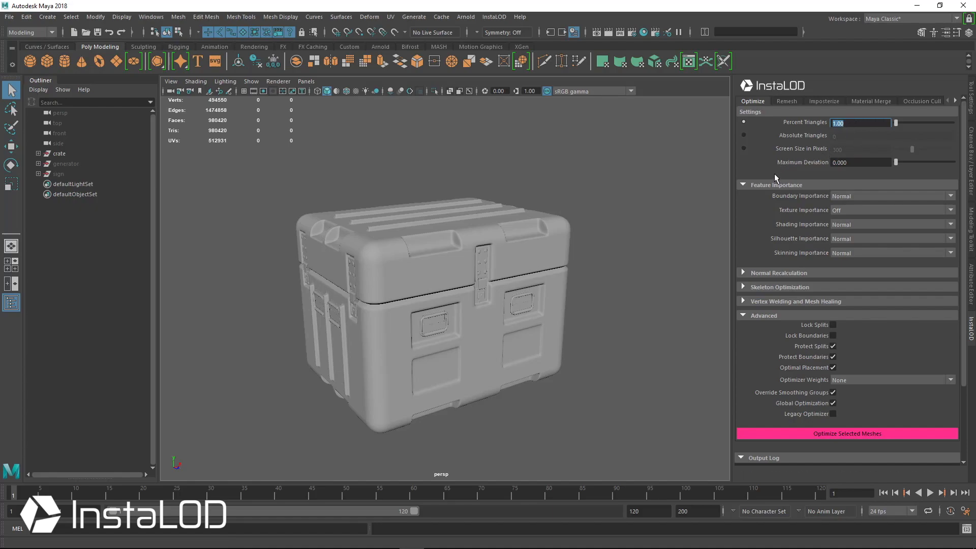
- Select the buckle bolts mesh, reveal the crate group's child meshes in the Outliner, and hide the bolts
{"action": "left_click", "coordinate": [86, 153]}
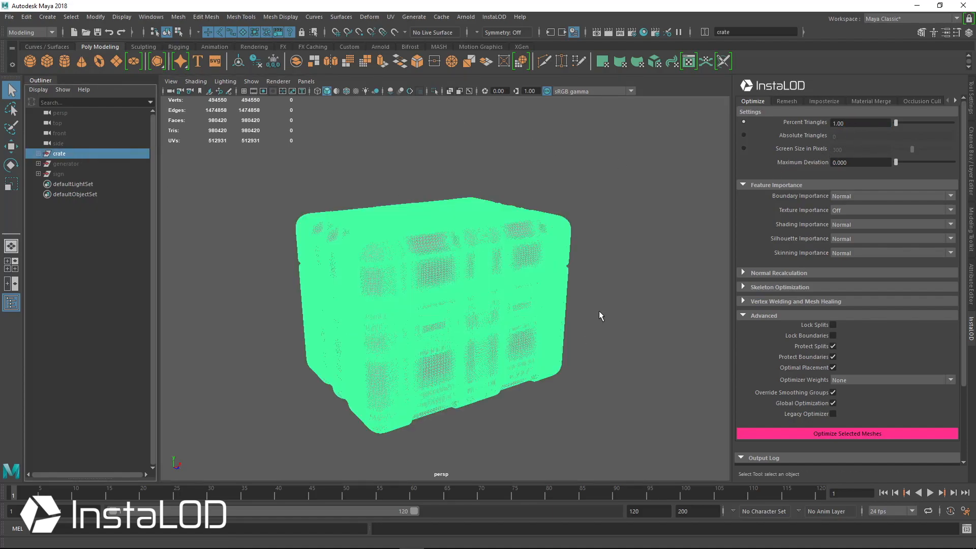
{"action": "left_click", "coordinate": [638, 270]}
{"action": "scroll", "coordinate": [593, 272], "scroll_direction": "up", "scroll_amount": 5}
{"action": "right_click_drag", "start_coordinate": [528, 261], "coordinate": [467, 249], "text": "alt"}
{"action": "left_click_drag", "start_coordinate": [468, 249], "coordinate": [435, 242], "text": "alt"}
{"action": "right_click_drag", "start_coordinate": [435, 242], "coordinate": [517, 246], "text": "alt"}
{"action": "left_click", "coordinate": [433, 227]}
{"action": "left_click_drag", "start_coordinate": [401, 235], "coordinate": [544, 233], "text": "alt"}
{"action": "left_click_drag", "start_coordinate": [441, 231], "coordinate": [540, 234], "text": "alt"}
{"action": "mouse_move", "coordinate": [407, 238]}
{"action": "left_mouse_down", "text": "alt"}
{"action": "mouse_move", "coordinate": [526, 243]}
{"action": "mouse_move", "coordinate": [520, 227]}
{"action": "mouse_move", "coordinate": [443, 235]}
{"action": "mouse_move", "coordinate": [503, 242]}
{"action": "left_mouse_up", "text": "alt"}
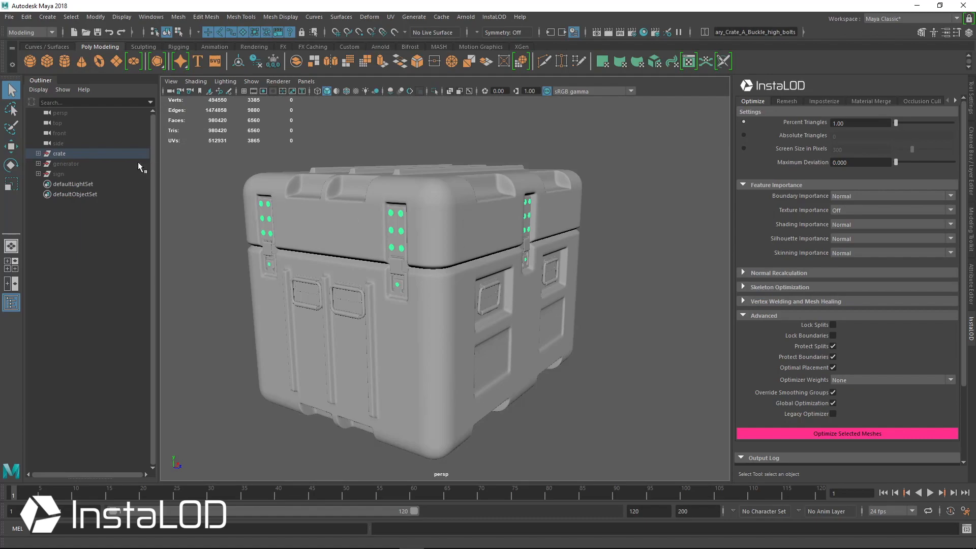
{"action": "left_click", "coordinate": [39, 154]}
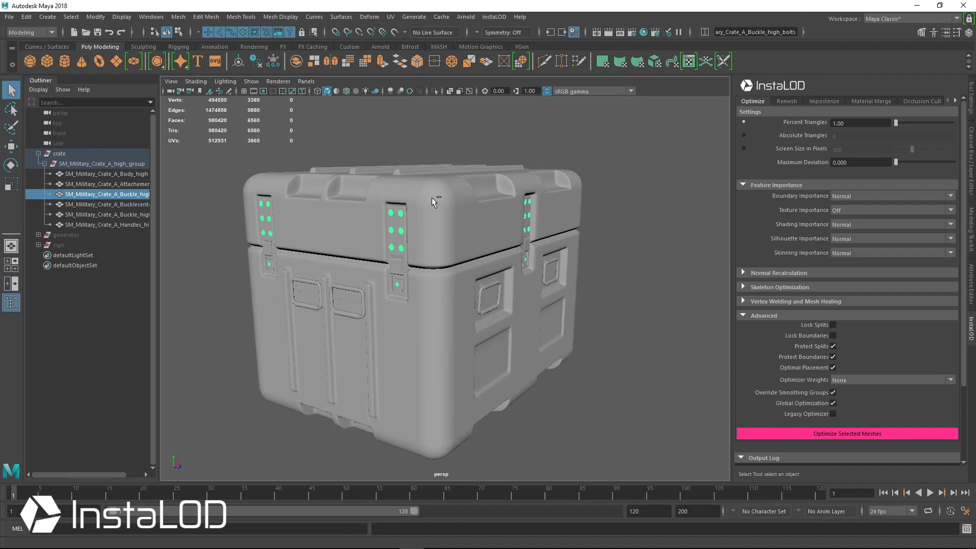
{"action": "key", "text": "ctrl+h"}
{"action": "right_click_drag", "start_coordinate": [417, 234], "coordinate": [551, 255], "text": "alt"}
{"action": "left_click", "coordinate": [124, 194]}
{"action": "key", "text": "shift+h"}
{"action": "left_click_drag", "start_coordinate": [481, 231], "coordinate": [386, 220], "text": "alt"}
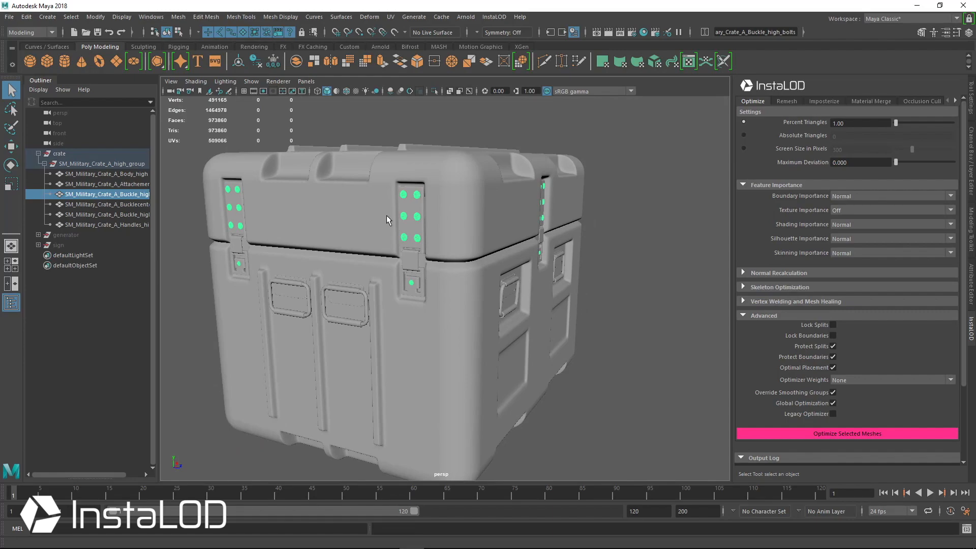
{"action": "key", "text": "ctrl+h"}
- Examine the remaining buckle pieces and handles around the crate with the bolts hidden
{"action": "left_click_drag", "start_coordinate": [477, 245], "coordinate": [492, 240], "text": "alt"}
{"action": "right_click_drag", "start_coordinate": [492, 240], "coordinate": [531, 245], "text": "alt"}
{"action": "left_click_drag", "start_coordinate": [532, 245], "coordinate": [491, 241], "text": "alt"}
{"action": "left_click", "coordinate": [423, 291]}
{"action": "left_click", "coordinate": [422, 277]}
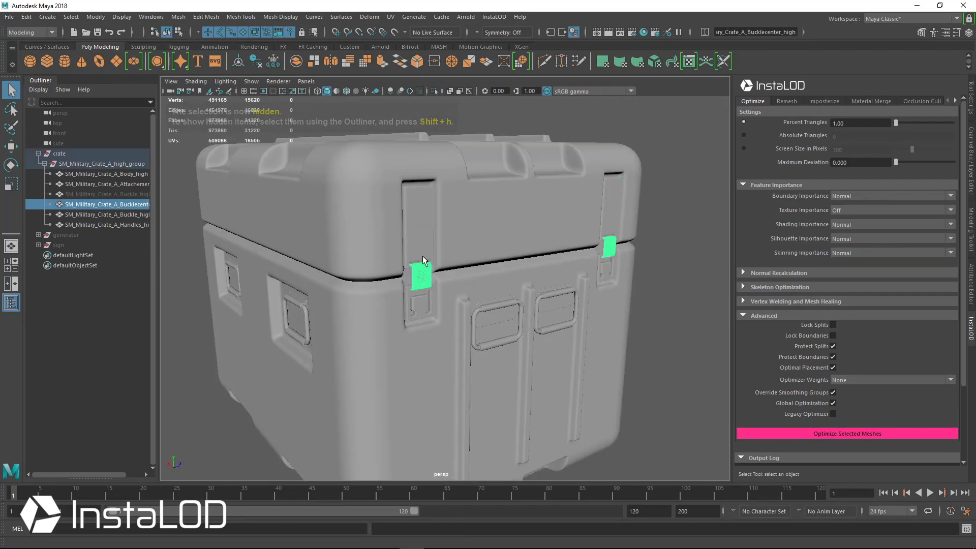
{"action": "left_click", "coordinate": [423, 256]}
{"action": "left_click", "coordinate": [424, 275]}
{"action": "left_click", "coordinate": [495, 319]}
{"action": "right_click_drag", "start_coordinate": [496, 319], "coordinate": [376, 217], "text": "alt"}
{"action": "left_click_drag", "start_coordinate": [377, 217], "coordinate": [422, 223], "text": "alt"}
{"action": "left_click", "coordinate": [629, 247]}
{"action": "left_click_drag", "start_coordinate": [629, 247], "coordinate": [468, 285], "text": "alt"}
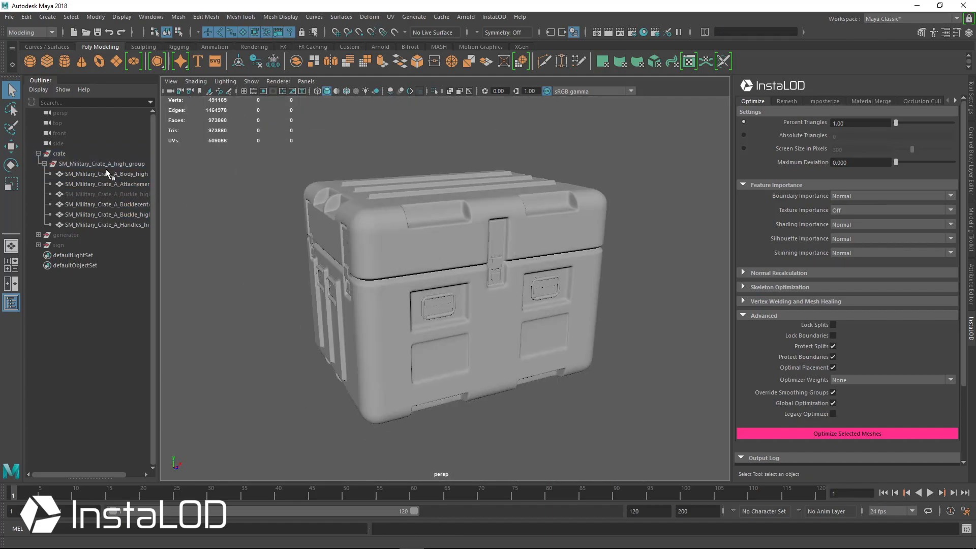
- Select the whole crate group and optimize its meshes with the InstaLOD settings
{"action": "left_click", "coordinate": [58, 154]}
{"action": "left_click", "coordinate": [44, 164]}
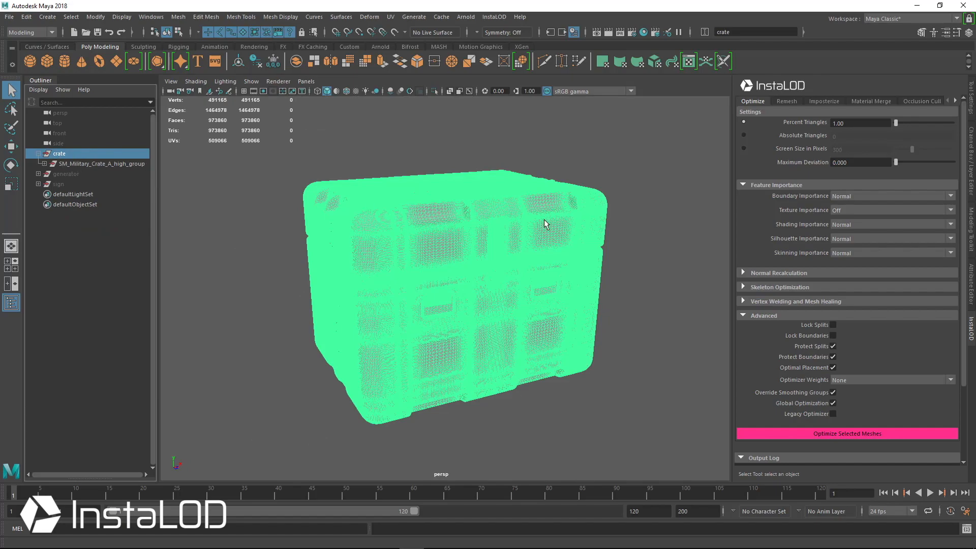
{"action": "left_click_drag", "start_coordinate": [515, 207], "coordinate": [523, 207], "text": "alt"}
{"action": "right_click_drag", "start_coordinate": [523, 207], "coordinate": [569, 199], "text": "alt"}
{"action": "middle_click_drag", "start_coordinate": [569, 200], "coordinate": [565, 223], "text": "alt"}
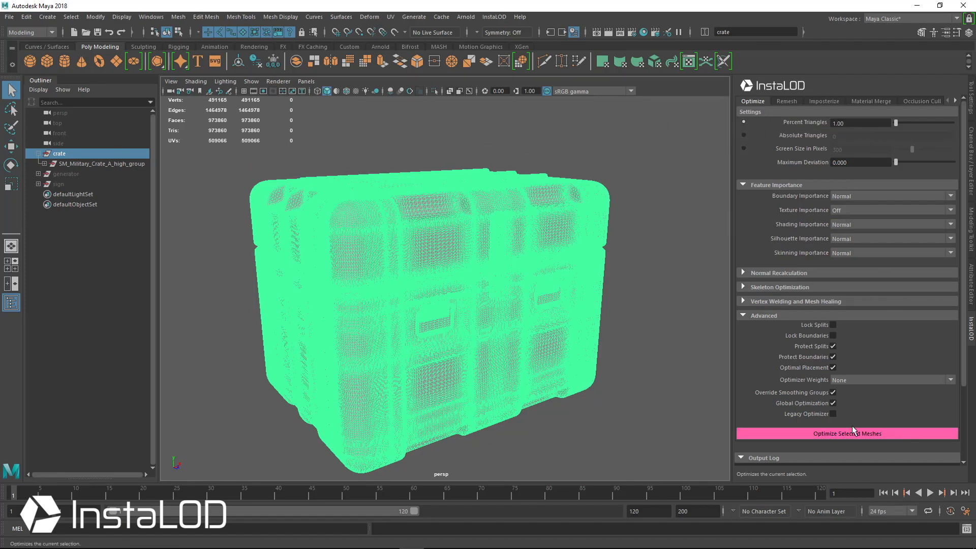
{"action": "scroll", "coordinate": [872, 402], "scroll_direction": "down", "scroll_amount": 1}
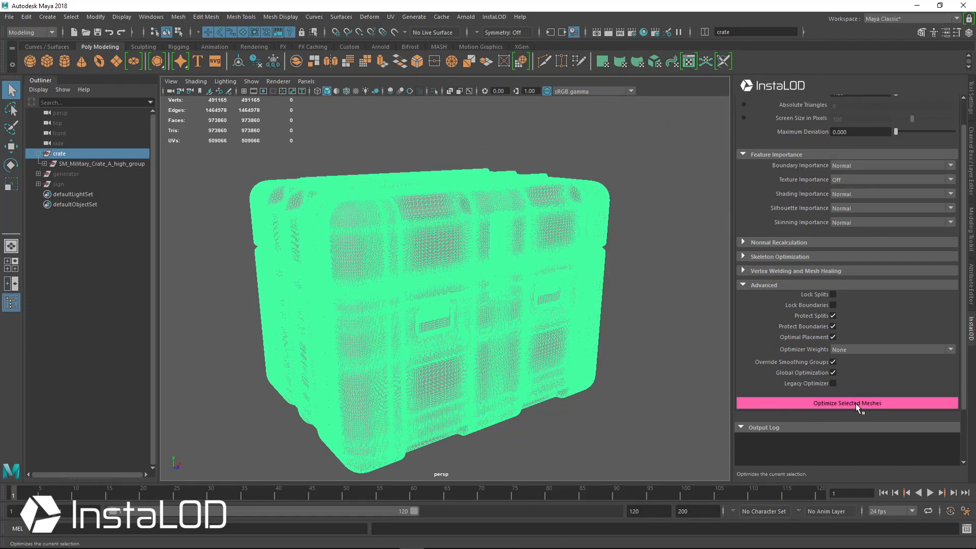
{"action": "left_click", "coordinate": [935, 407]}
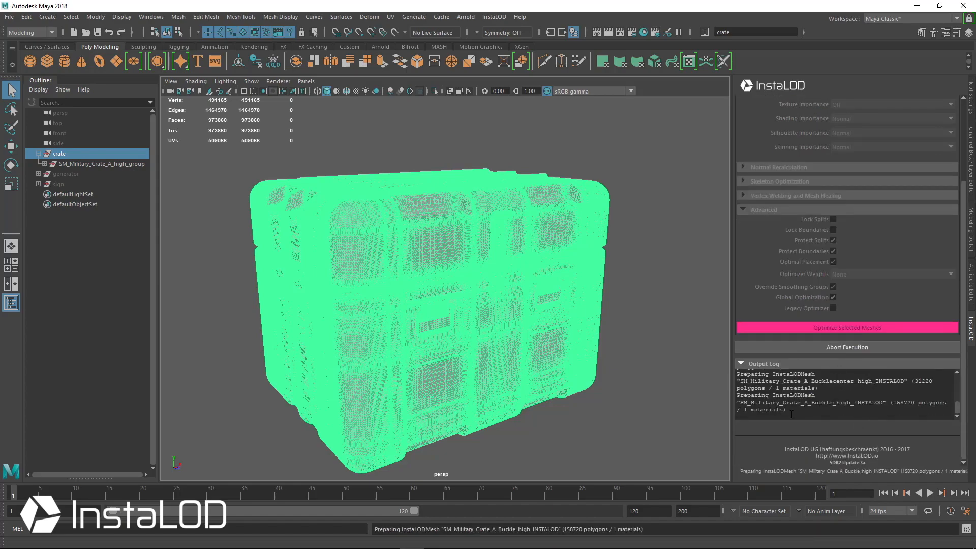
{"action": "left_click_drag", "start_coordinate": [637, 180], "coordinate": [706, 324], "text": "alt"}
{"action": "left_click", "coordinate": [623, 195]}
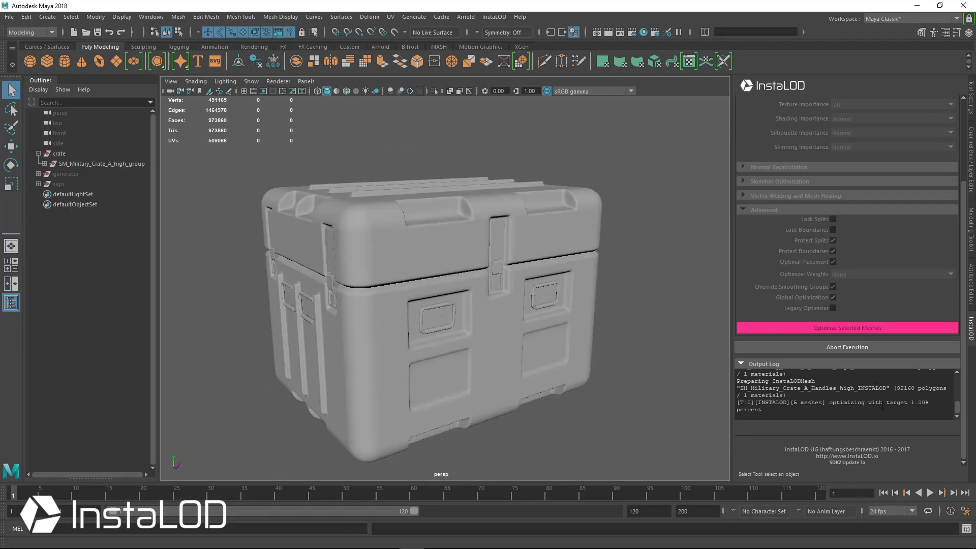
{"action": "mouse_move", "coordinate": [544, 315]}
{"action": "left_mouse_down", "text": "alt"}
{"action": "mouse_move", "coordinate": [530, 309]}
{"action": "mouse_move", "coordinate": [551, 306]}
{"action": "left_mouse_up", "text": "alt"}
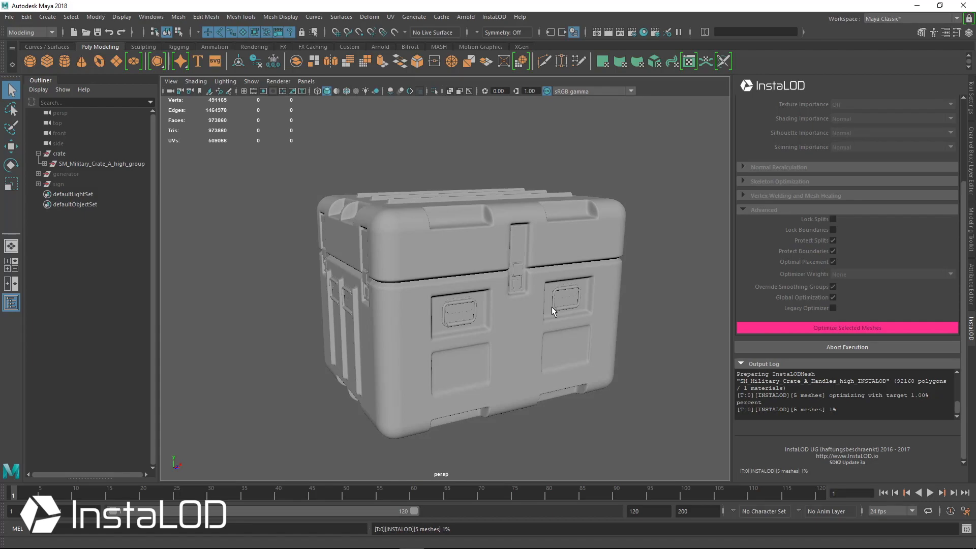
{"action": "left_click_drag", "start_coordinate": [614, 291], "coordinate": [530, 298], "text": "alt"}
- Group the optimized crate meshes, display them shaded, and move the group beside the original crate
{"action": "key", "text": "ctrl+g"}
{"action": "key", "text": "5"}
{"action": "key", "text": "w"}
{"action": "mouse_move", "coordinate": [431, 296]}
{"action": "left_mouse_down"}
{"action": "mouse_move", "coordinate": [636, 278]}
{"action": "mouse_move", "coordinate": [471, 380]}
{"action": "left_mouse_up"}
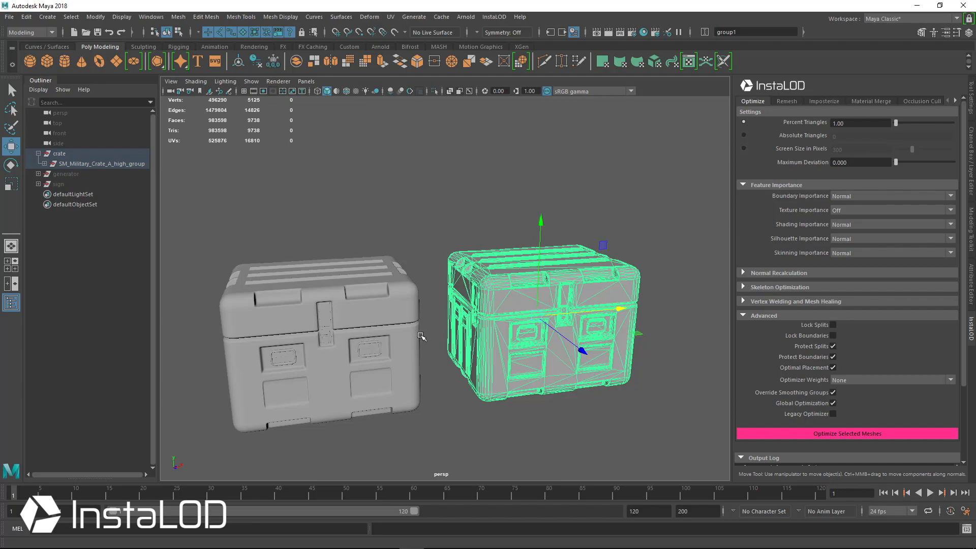
- Select the original high-poly crate group and examine its wireframe beside the optimized crate
{"action": "left_click", "coordinate": [81, 163]}
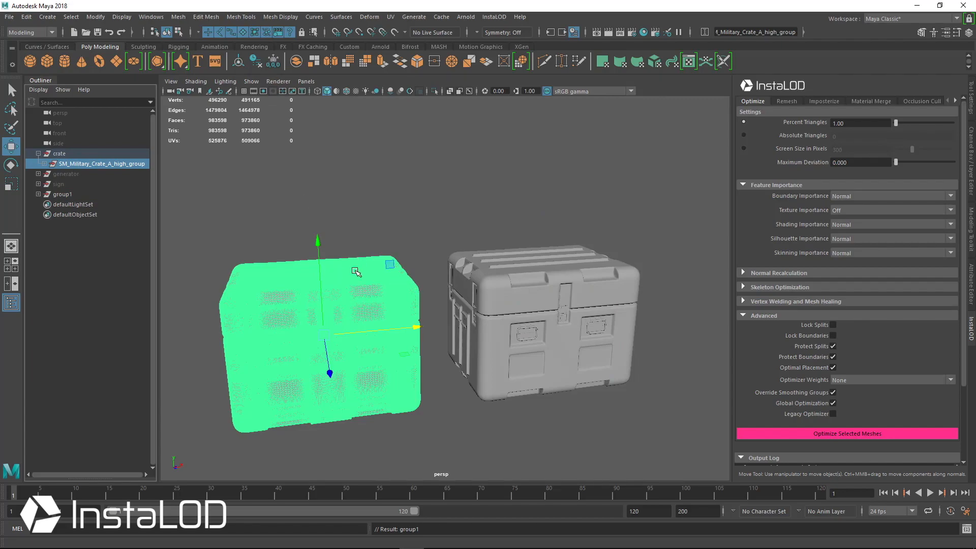
{"action": "middle_click_drag", "start_coordinate": [550, 318], "coordinate": [506, 307], "text": "alt"}
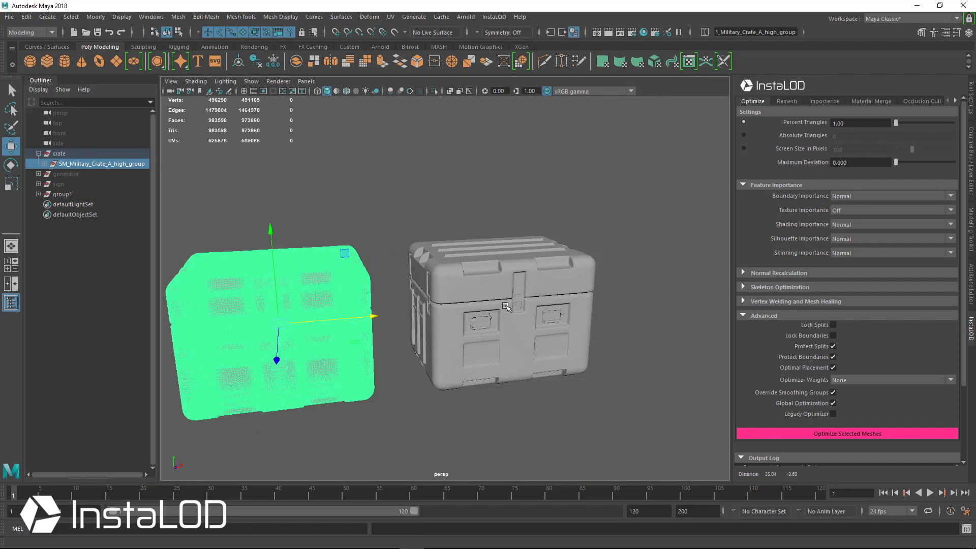
{"action": "scroll", "coordinate": [505, 306], "scroll_direction": "up", "scroll_amount": 1}
{"action": "left_click_drag", "start_coordinate": [507, 307], "coordinate": [534, 310], "text": "alt"}
{"action": "scroll", "coordinate": [536, 309], "scroll_direction": "down", "scroll_amount": 1}
{"action": "middle_click_drag", "start_coordinate": [535, 310], "coordinate": [542, 283], "text": "alt"}
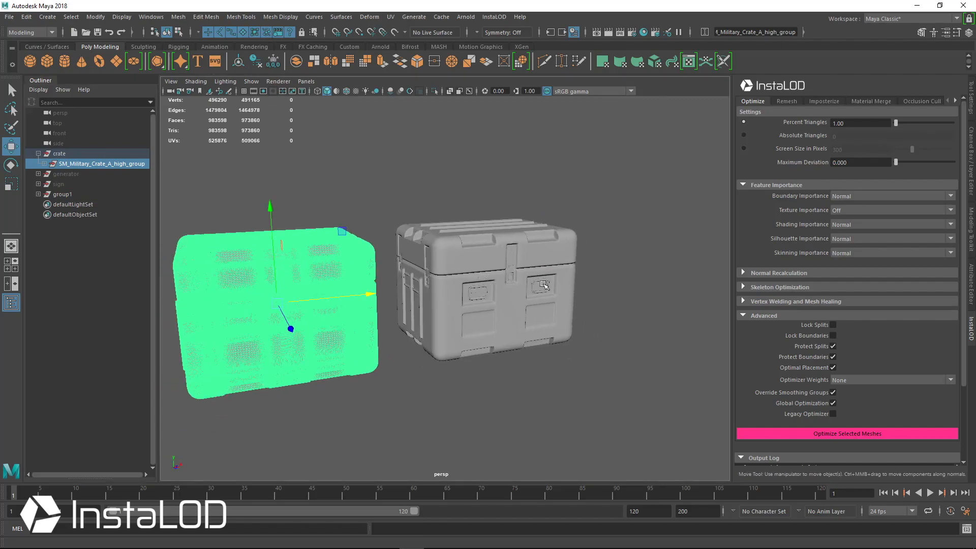
- Select the optimized crate group, frame it, and examine its wireframe from several sides
{"action": "left_click", "coordinate": [93, 194]}
{"action": "key", "text": "f"}
{"action": "left_click_drag", "start_coordinate": [390, 276], "coordinate": [347, 321], "text": "alt"}
{"action": "left_click_drag", "start_coordinate": [433, 211], "coordinate": [432, 250], "text": "alt"}
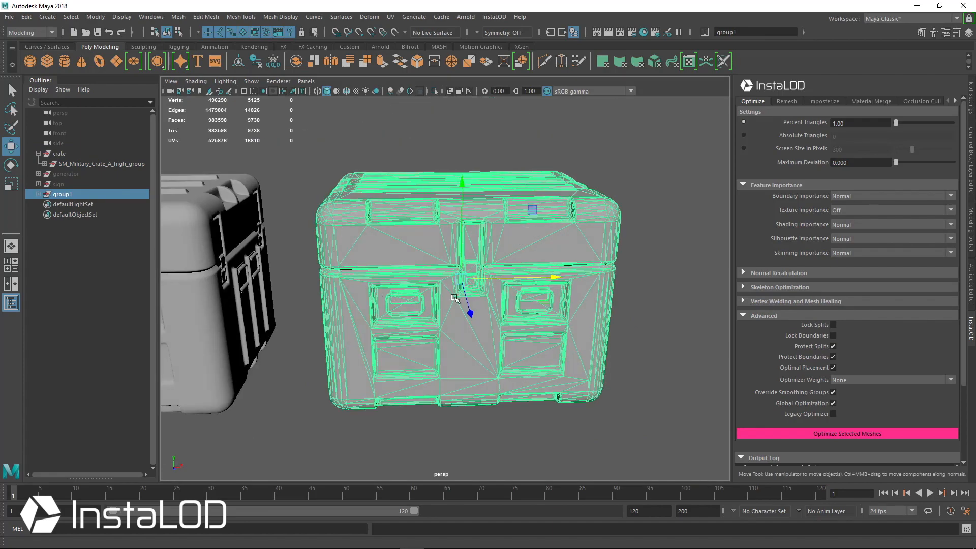
{"action": "left_click_drag", "start_coordinate": [604, 235], "coordinate": [288, 209], "text": "alt"}
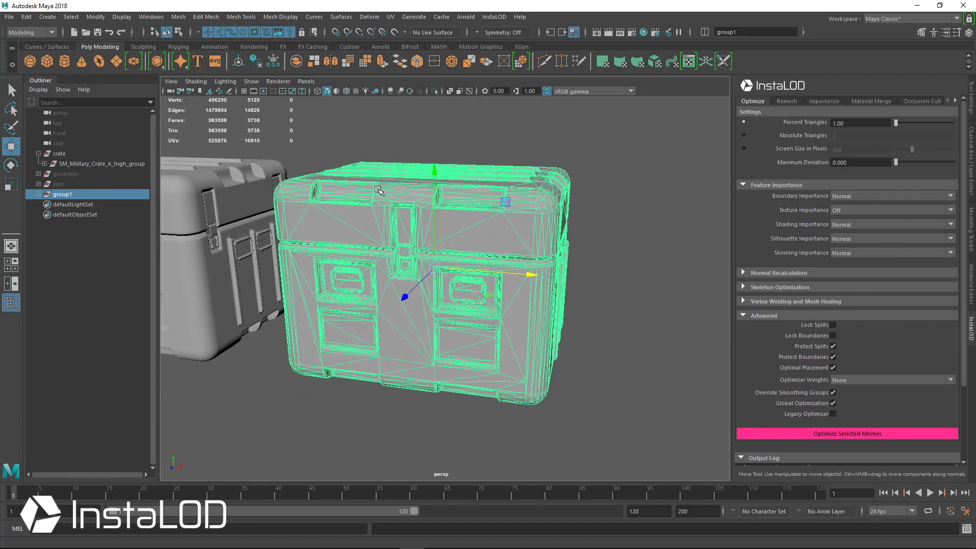
{"action": "left_click_drag", "start_coordinate": [224, 226], "coordinate": [329, 207], "text": "alt"}
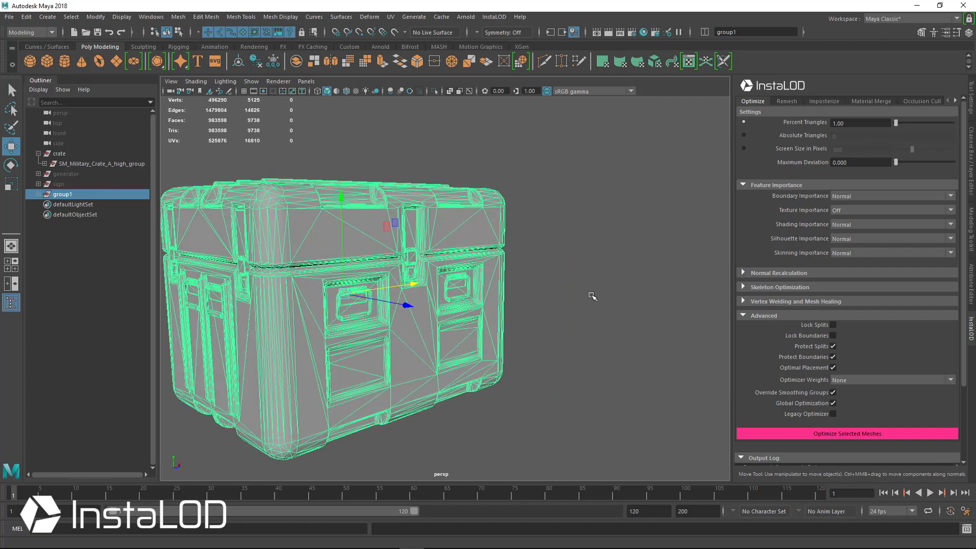
- Deselect everything and compare the shaded original and optimized crates from several angles
{"action": "left_click", "coordinate": [591, 295]}
{"action": "middle_click_drag", "start_coordinate": [392, 299], "coordinate": [511, 291], "text": "alt"}
{"action": "scroll", "coordinate": [524, 294], "scroll_direction": "down", "scroll_amount": 3}
{"action": "left_click_drag", "start_coordinate": [536, 295], "coordinate": [378, 302], "text": "alt"}
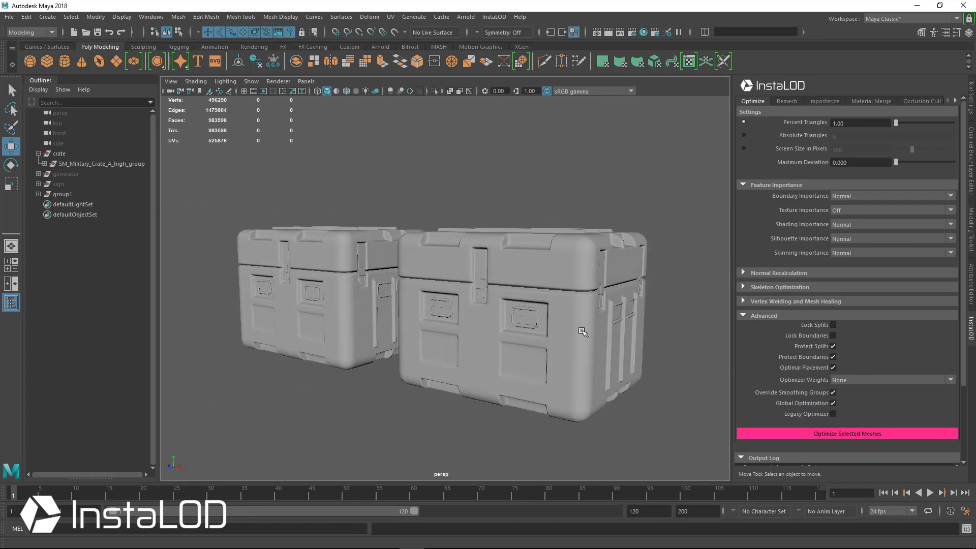
{"action": "left_click_drag", "start_coordinate": [452, 251], "coordinate": [563, 282], "text": "alt"}
{"action": "left_click_drag", "start_coordinate": [528, 265], "coordinate": [338, 244], "text": "alt"}
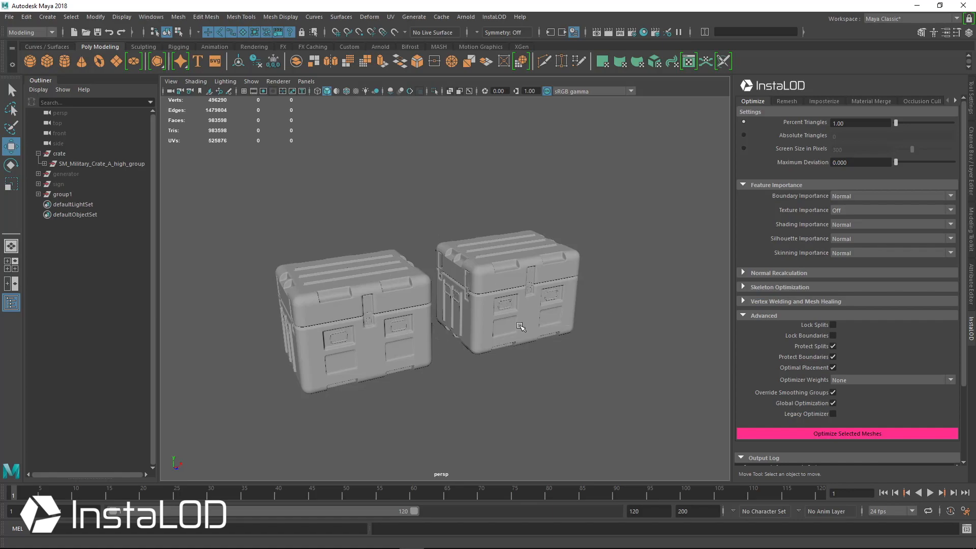
{"action": "right_click_drag", "start_coordinate": [511, 318], "coordinate": [643, 341], "text": "alt"}
{"action": "left_click_drag", "start_coordinate": [643, 340], "coordinate": [357, 265], "text": "alt"}
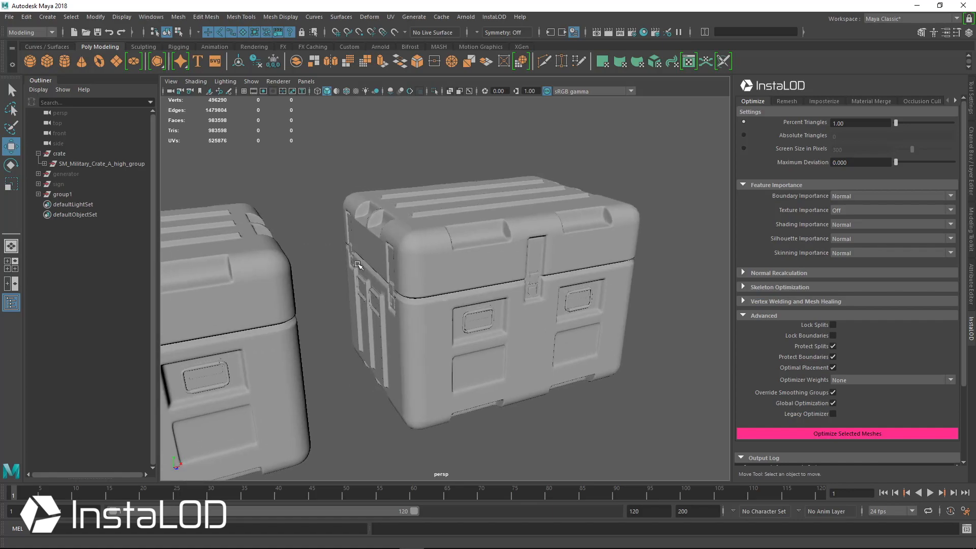
{"action": "left_click_drag", "start_coordinate": [563, 323], "coordinate": [508, 307], "text": "alt"}
{"action": "right_click_drag", "start_coordinate": [508, 307], "coordinate": [462, 294], "text": "alt"}
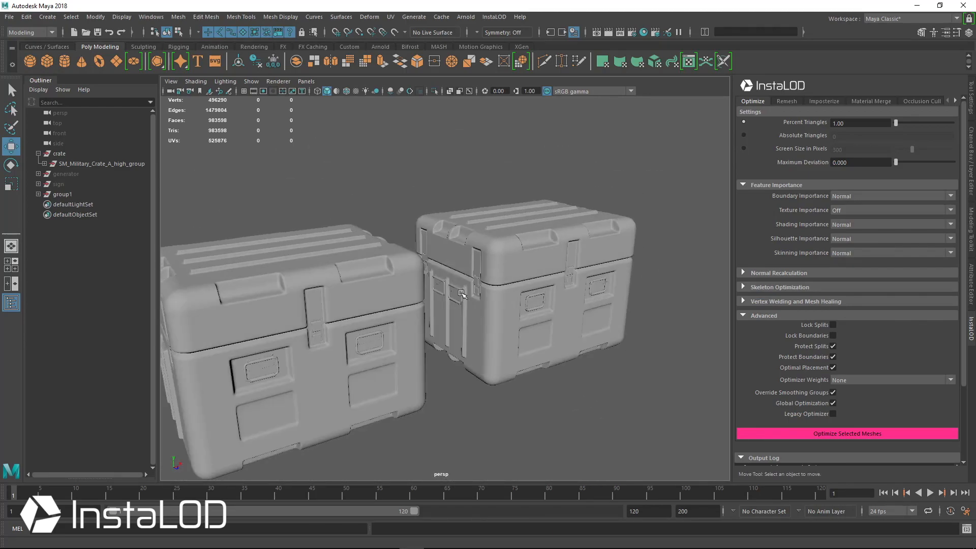
- Reveal the original crate group's child meshes, then unhide the buckle bolts mesh and frame it
{"action": "left_click", "coordinate": [46, 163]}
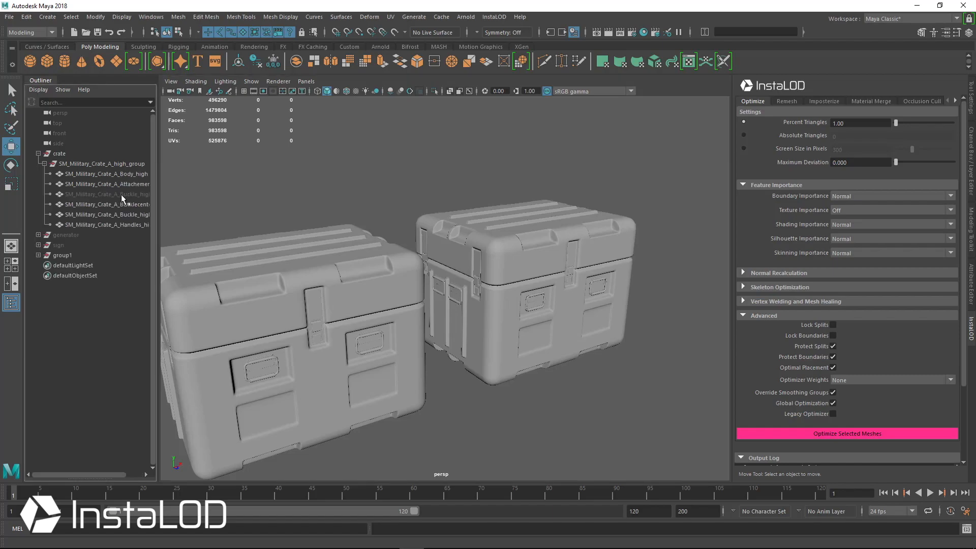
{"action": "left_click", "coordinate": [121, 195]}
{"action": "left_click_drag", "start_coordinate": [325, 361], "coordinate": [228, 280], "text": "alt"}
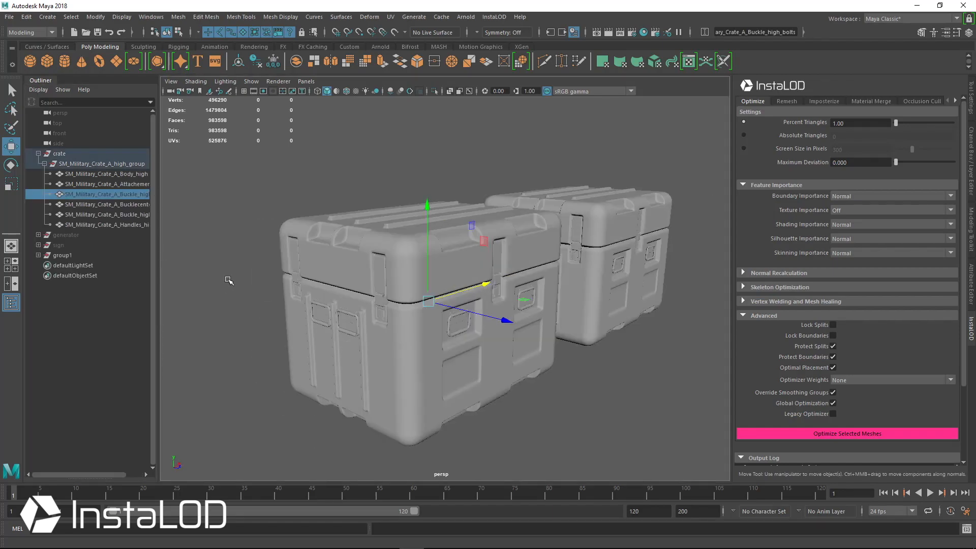
{"action": "key", "text": "shift+p"}
{"action": "left_click_drag", "start_coordinate": [455, 292], "coordinate": [394, 296], "text": "alt"}
{"action": "key", "text": "ctrl+z"}
{"action": "key", "text": "f"}
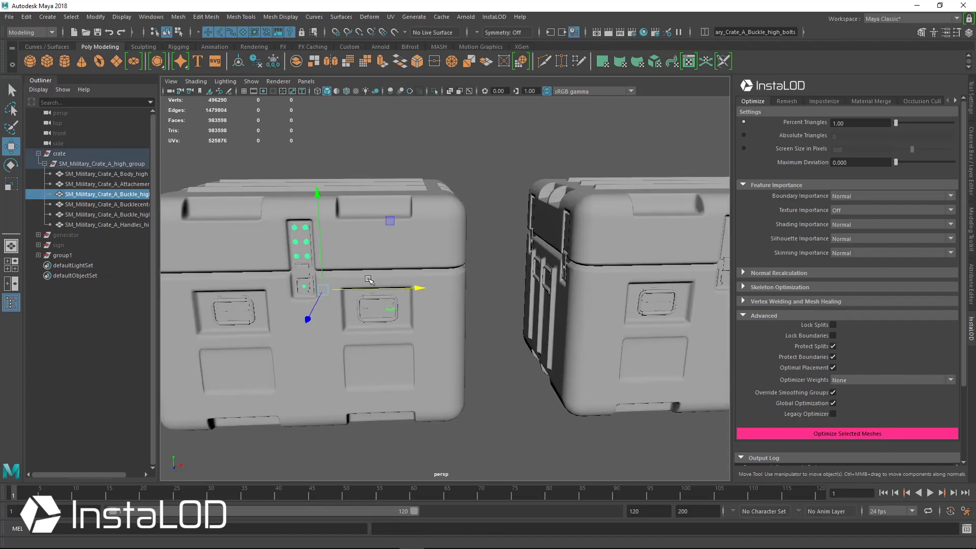
- Select the optimized crate group, check its child meshes in the Outliner, and examine its wireframe beside the original crate
{"action": "left_click", "coordinate": [62, 255]}
{"action": "left_click", "coordinate": [39, 256]}
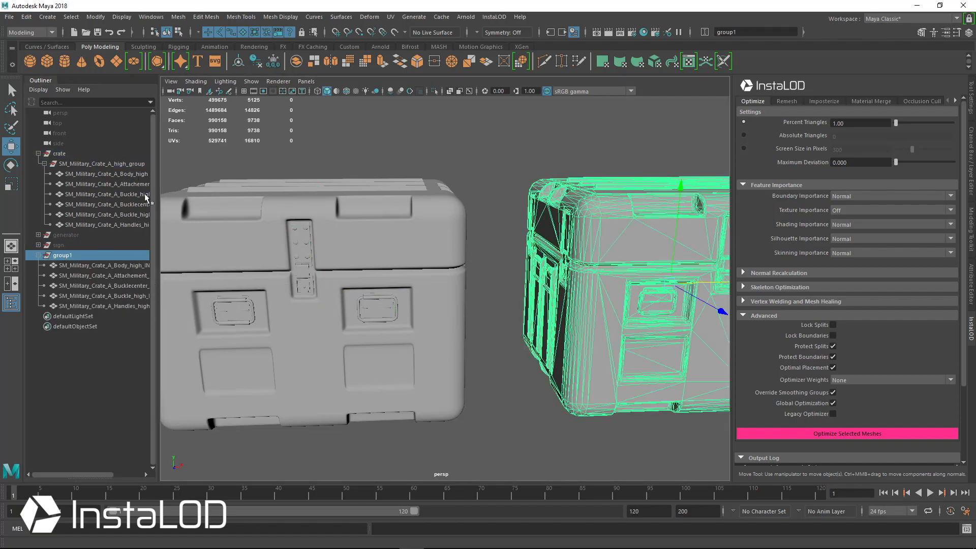
{"action": "left_click", "coordinate": [38, 255]}
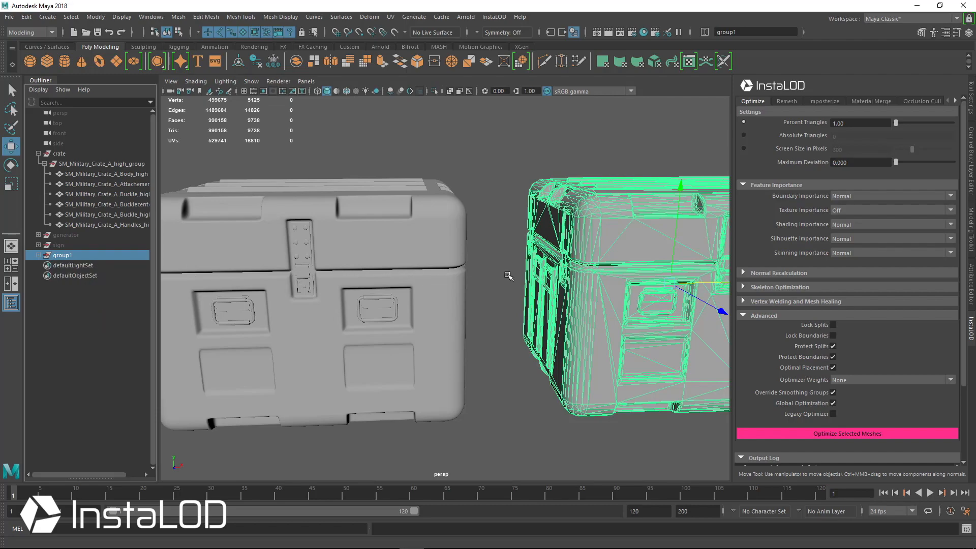
{"action": "scroll", "coordinate": [508, 275], "scroll_direction": "down", "scroll_amount": 3}
{"action": "middle_click_drag", "start_coordinate": [508, 275], "coordinate": [439, 277], "text": "alt"}
{"action": "mouse_move", "coordinate": [448, 270]}
{"action": "left_mouse_down", "text": "alt"}
{"action": "mouse_move", "coordinate": [520, 286]}
{"action": "mouse_move", "coordinate": [434, 282]}
{"action": "left_mouse_up", "text": "alt"}
{"action": "mouse_move", "coordinate": [529, 268]}
{"action": "left_mouse_down", "text": "alt"}
{"action": "mouse_move", "coordinate": [480, 271]}
{"action": "mouse_move", "coordinate": [529, 270]}
{"action": "left_mouse_up", "text": "alt"}
{"action": "scroll", "coordinate": [530, 269], "scroll_direction": "up", "scroll_amount": 1}
{"action": "middle_click_drag", "start_coordinate": [531, 270], "coordinate": [545, 290], "text": "alt"}
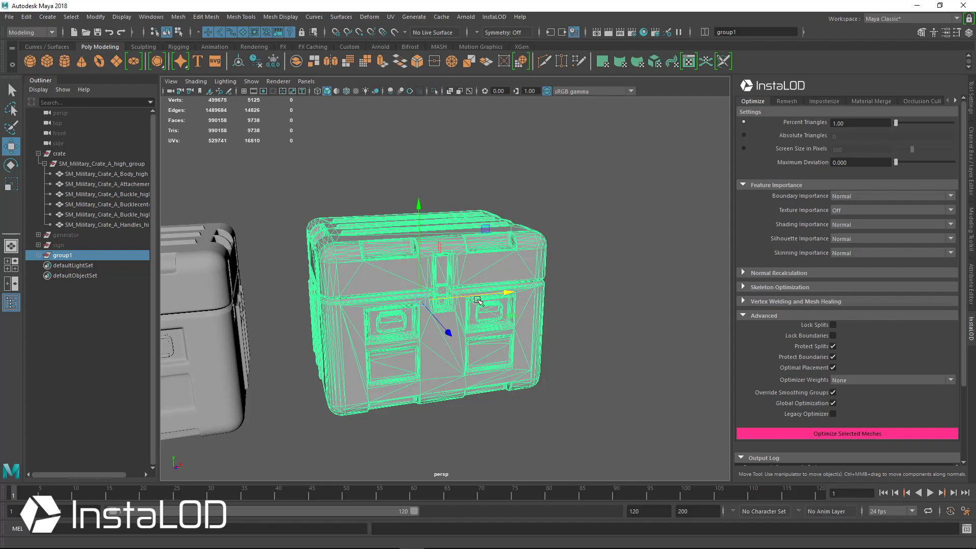
{"action": "scroll", "coordinate": [478, 301], "scroll_direction": "down", "scroll_amount": 1}
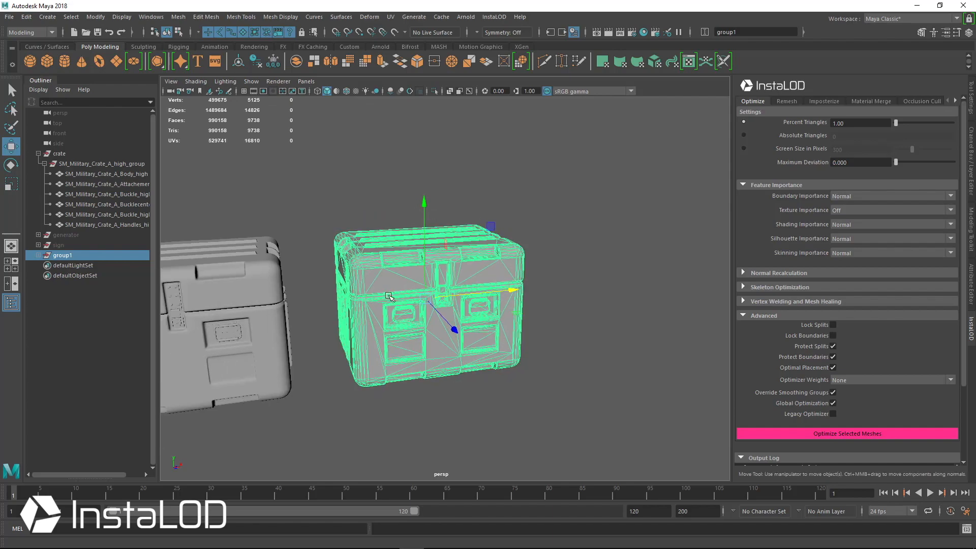
- Unwrap the optimized crate meshes with the InstaLOD UV settings, using the HardSurfaceAxial unwrap strategy
{"action": "left_click", "coordinate": [956, 101]}
{"action": "left_click", "coordinate": [955, 102]}
{"action": "left_click", "coordinate": [955, 101]}
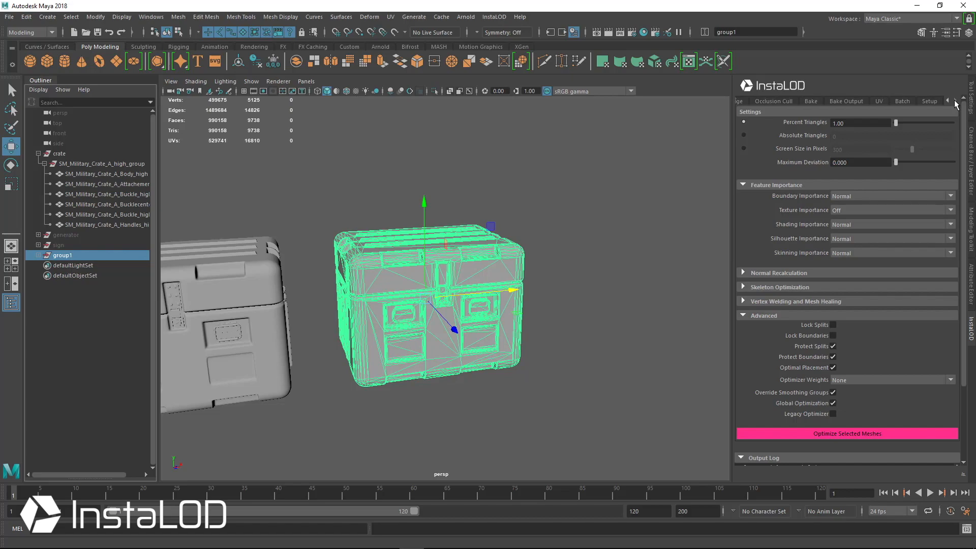
{"action": "left_click", "coordinate": [877, 101]}
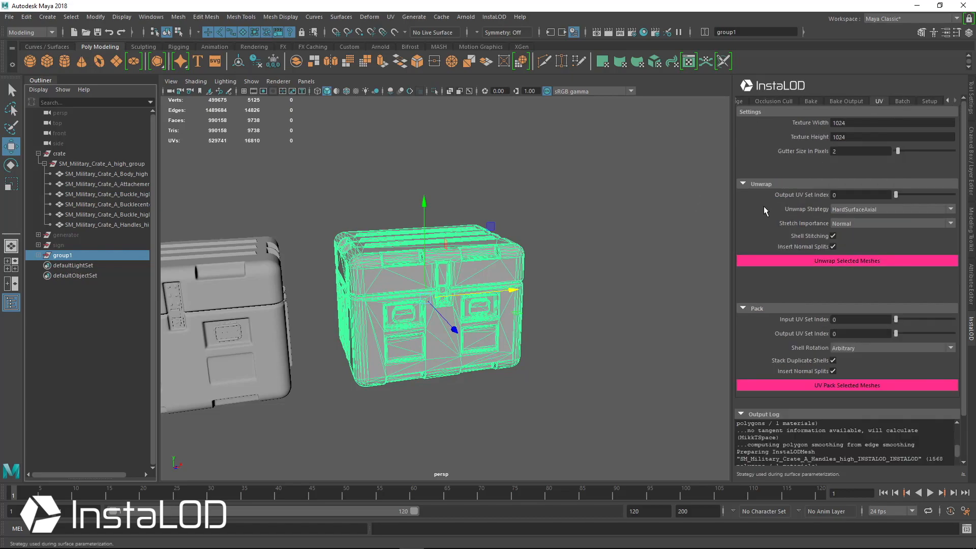
{"action": "left_click", "coordinate": [856, 209]}
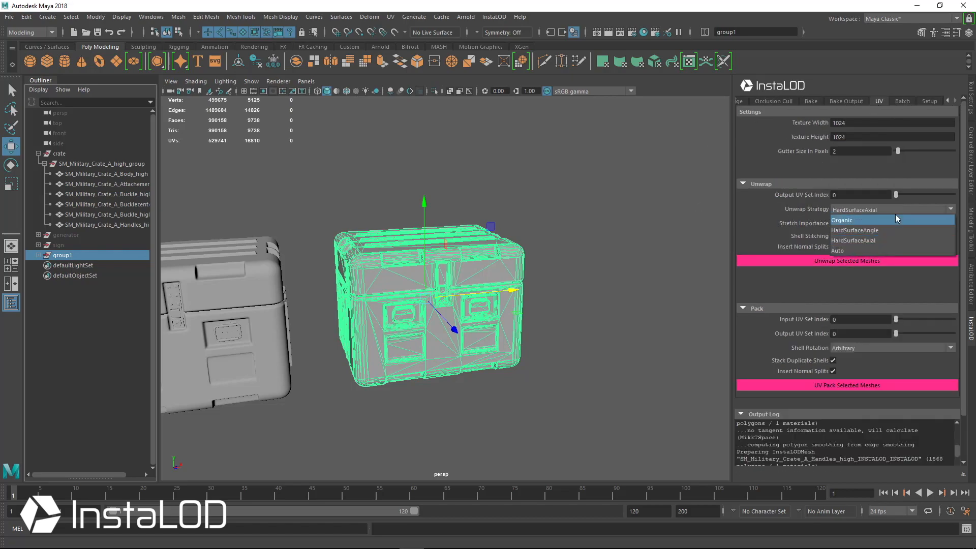
{"action": "left_click", "coordinate": [875, 239]}
{"action": "left_click", "coordinate": [859, 261]}
- Group the unwrapped crate meshes and move the group beside the optimized crate
{"action": "left_click_drag", "start_coordinate": [543, 319], "coordinate": [695, 273], "text": "alt"}
{"action": "key", "text": "ctrl+h"}
{"action": "key", "text": "ctrl+z"}
{"action": "key", "text": "ctrl+g"}
{"action": "left_click_drag", "start_coordinate": [569, 163], "coordinate": [537, 161], "text": "alt"}
- Inspect the unwrapped crate's UV layout in the UV Editor, preview the checker map on its meshes, and close the editor
{"action": "left_click", "coordinate": [687, 65]}
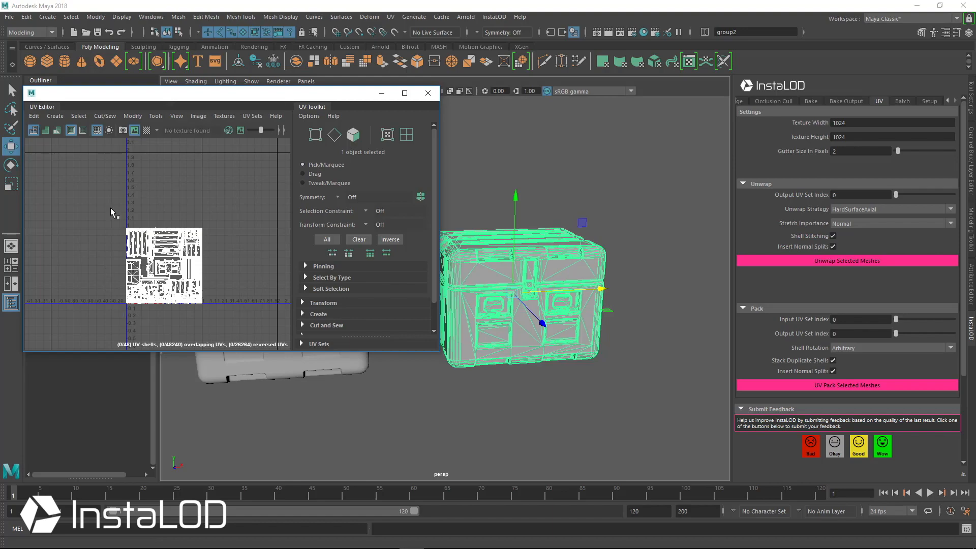
{"action": "left_click", "coordinate": [146, 131]}
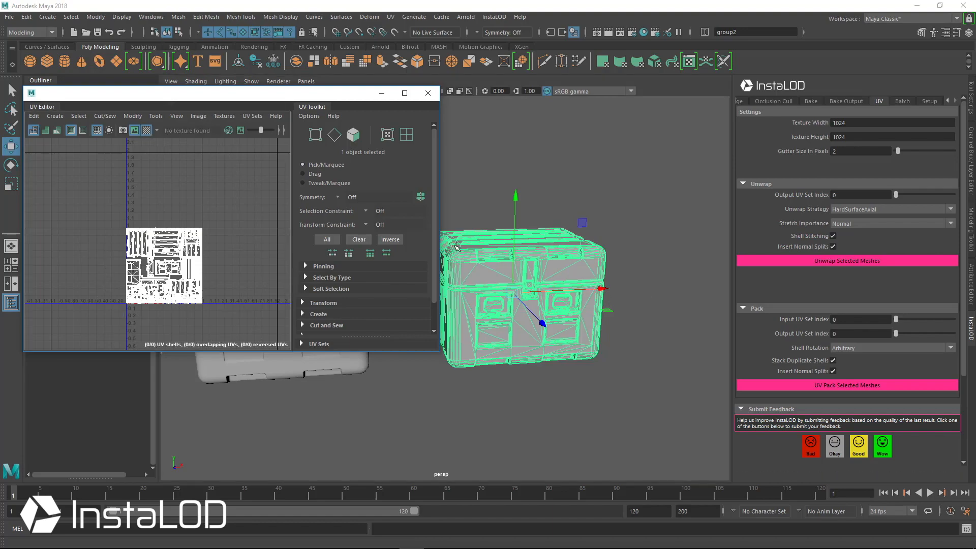
{"action": "left_click_drag", "start_coordinate": [491, 259], "coordinate": [549, 219], "text": "alt"}
{"action": "mouse_move", "coordinate": [634, 189]}
{"action": "left_mouse_down"}
{"action": "mouse_move", "coordinate": [574, 270]}
{"action": "mouse_move", "coordinate": [438, 400]}
{"action": "left_mouse_up"}
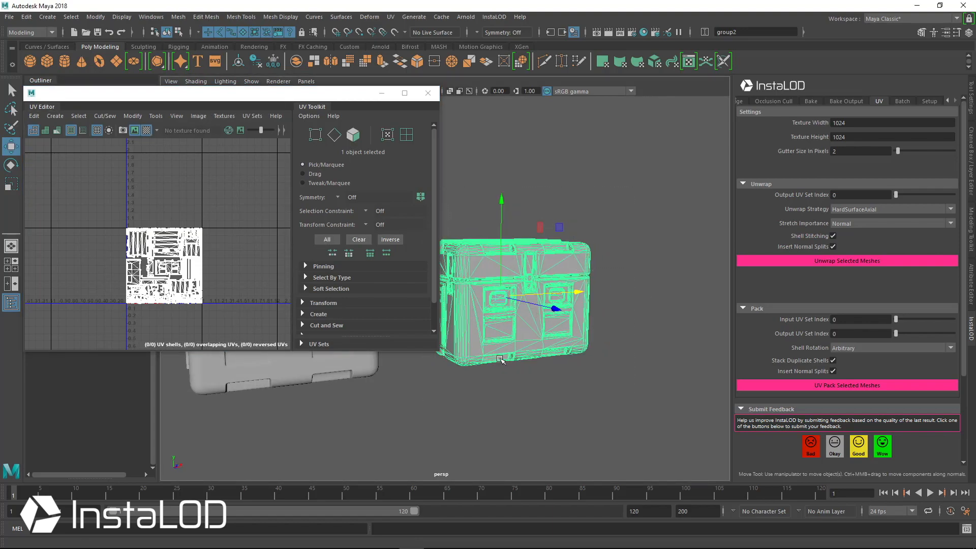
{"action": "scroll", "coordinate": [610, 341], "scroll_direction": "up", "scroll_amount": 3}
{"action": "mouse_move", "coordinate": [658, 335]}
{"action": "left_mouse_down", "text": "alt"}
{"action": "mouse_move", "coordinate": [597, 377]}
{"action": "mouse_move", "coordinate": [554, 391]}
{"action": "mouse_move", "coordinate": [565, 390]}
{"action": "mouse_move", "coordinate": [563, 366]}
{"action": "mouse_move", "coordinate": [535, 364]}
{"action": "left_mouse_up", "text": "alt"}
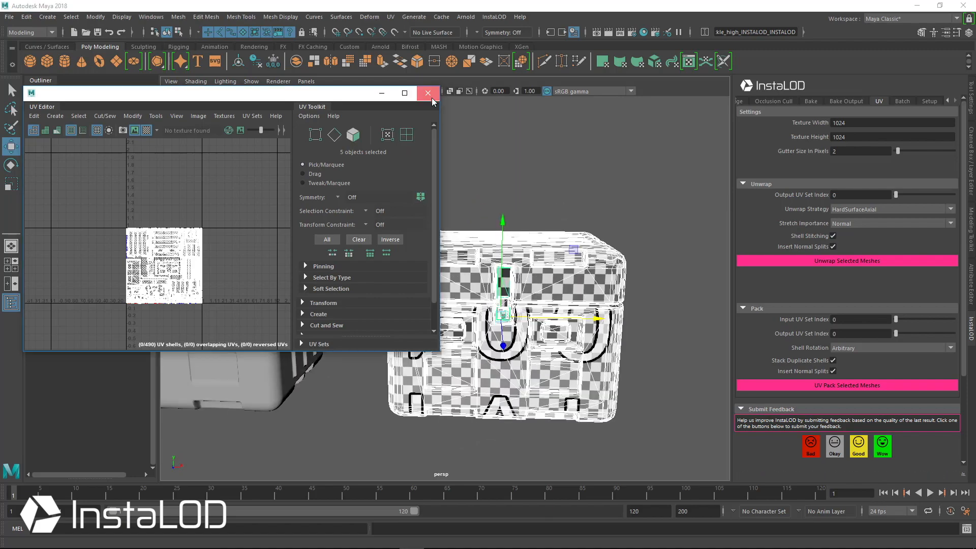
{"action": "left_click", "coordinate": [428, 93]}
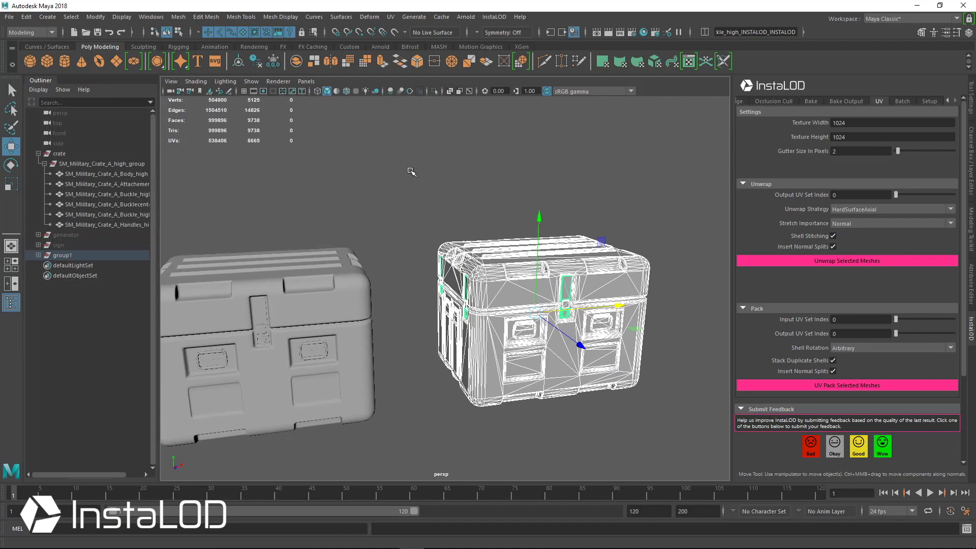
- Delete the group containing the optimized and unwrapped crates, and collapse the original crate's hierarchy in the Outliner
{"action": "left_click", "coordinate": [411, 172]}
{"action": "right_click_drag", "start_coordinate": [585, 278], "coordinate": [394, 197], "text": "alt"}
{"action": "left_click_drag", "start_coordinate": [473, 310], "coordinate": [529, 312], "text": "alt"}
{"action": "right_click_drag", "start_coordinate": [528, 312], "coordinate": [439, 310], "text": "alt"}
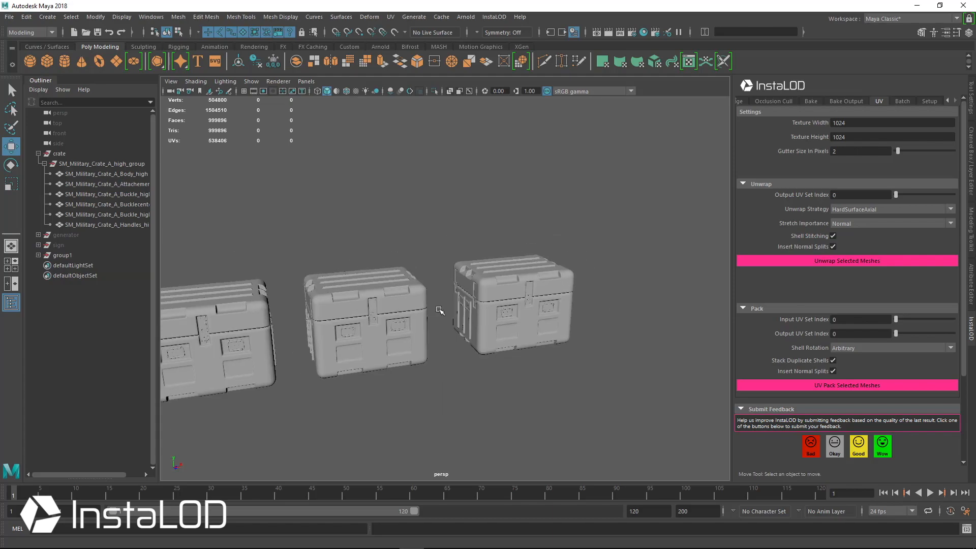
{"action": "left_click", "coordinate": [83, 254]}
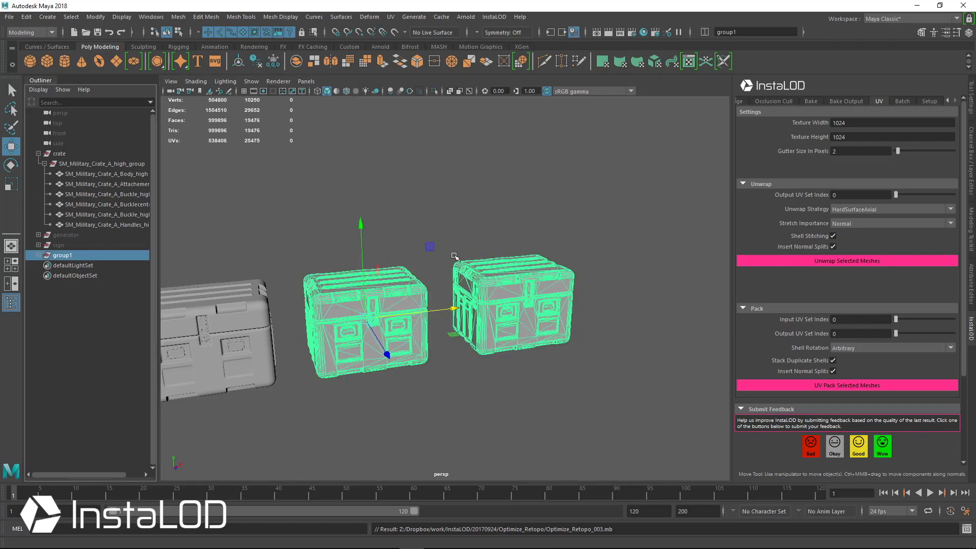
{"action": "key", "text": "Delete"}
{"action": "left_click", "coordinate": [45, 164]}
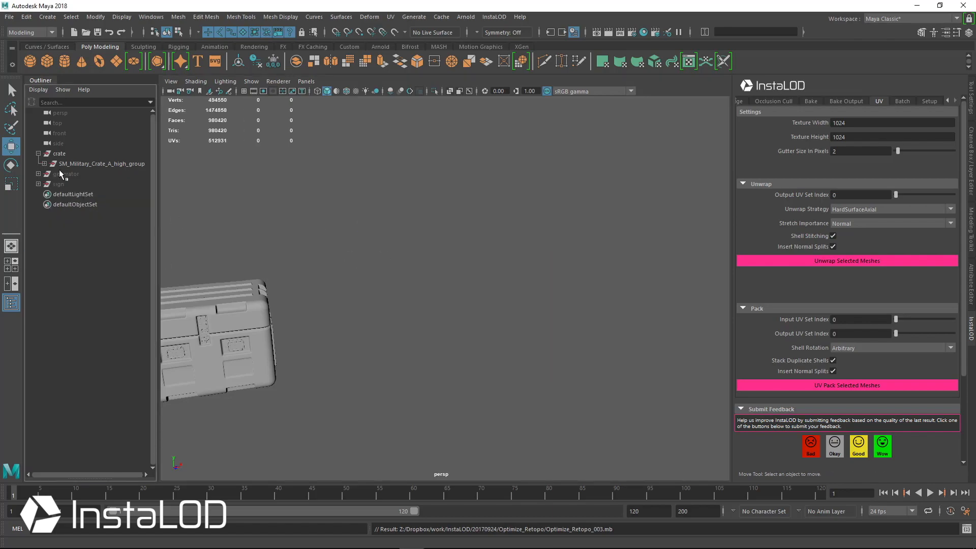
{"action": "left_click", "coordinate": [38, 153]}
- Unhide the generator group, hide the crate group, and frame the generator
{"action": "left_click", "coordinate": [71, 164]}
{"action": "key", "text": "shift+h"}
{"action": "left_click", "coordinate": [69, 153]}
{"action": "key", "text": "ctrl+h"}
{"action": "key", "text": "f"}
- Examine the generator's doors and end panel up close, selecting the door and cable meshes to inspect their wireframes
{"action": "mouse_move", "coordinate": [468, 281]}
{"action": "right_mouse_down", "text": "alt"}
{"action": "mouse_move", "coordinate": [364, 283]}
{"action": "mouse_move", "coordinate": [458, 287]}
{"action": "right_mouse_up", "text": "alt"}
{"action": "left_click_drag", "start_coordinate": [437, 287], "coordinate": [443, 249], "text": "alt"}
{"action": "left_click", "coordinate": [444, 249]}
{"action": "middle_click_drag", "start_coordinate": [443, 249], "coordinate": [430, 289], "text": "alt"}
{"action": "right_click_drag", "start_coordinate": [429, 289], "coordinate": [530, 291], "text": "alt"}
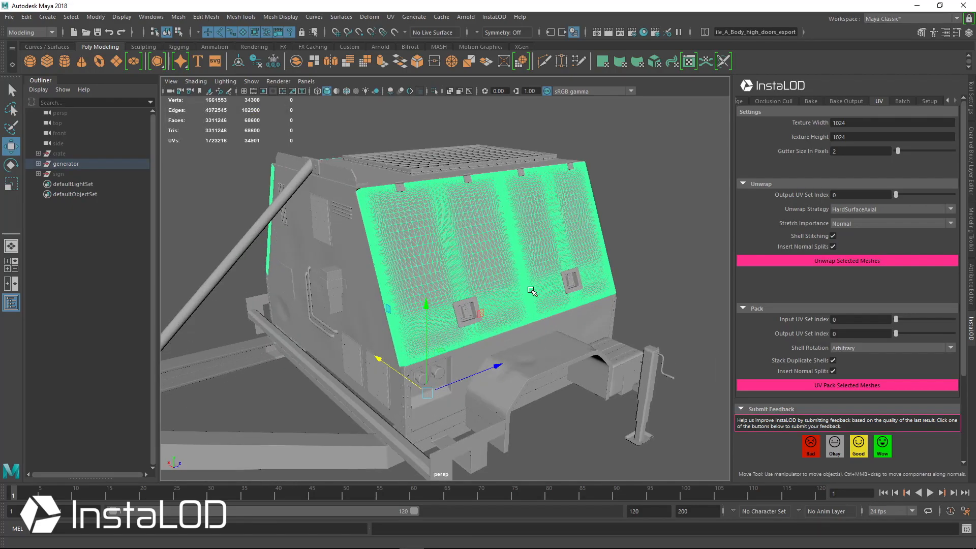
{"action": "left_click_drag", "start_coordinate": [531, 290], "coordinate": [593, 306], "text": "alt"}
{"action": "right_click_drag", "start_coordinate": [454, 298], "coordinate": [504, 275], "text": "alt"}
{"action": "left_click_drag", "start_coordinate": [473, 262], "coordinate": [501, 254], "text": "alt"}
{"action": "left_click", "coordinate": [509, 237]}
{"action": "left_click_drag", "start_coordinate": [432, 249], "coordinate": [500, 226], "text": "alt"}
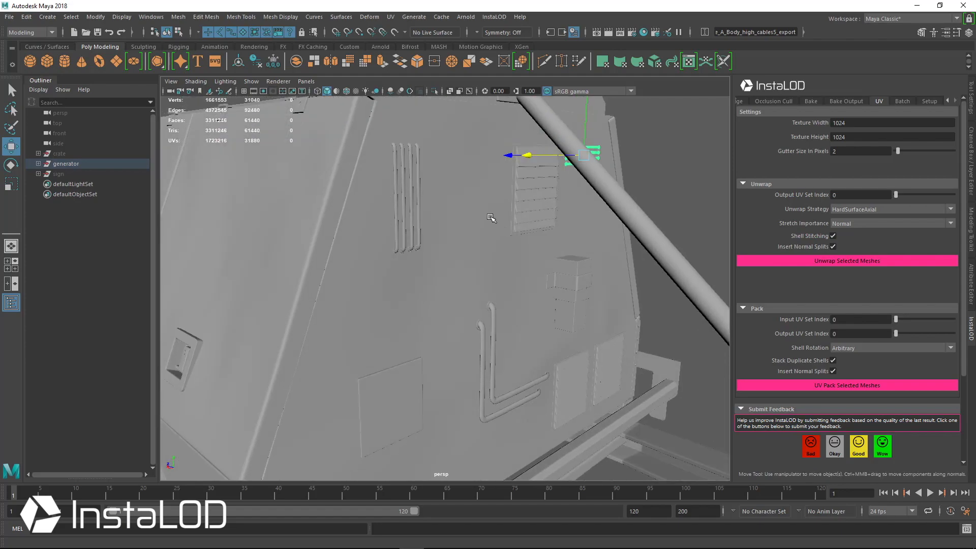
{"action": "right_click_drag", "start_coordinate": [499, 225], "coordinate": [419, 204], "text": "alt"}
{"action": "middle_click_drag", "start_coordinate": [419, 203], "coordinate": [388, 220], "text": "alt"}
{"action": "left_click", "coordinate": [392, 254]}
{"action": "left_click_drag", "start_coordinate": [392, 254], "coordinate": [458, 227], "text": "alt"}
{"action": "left_click", "coordinate": [458, 227]}
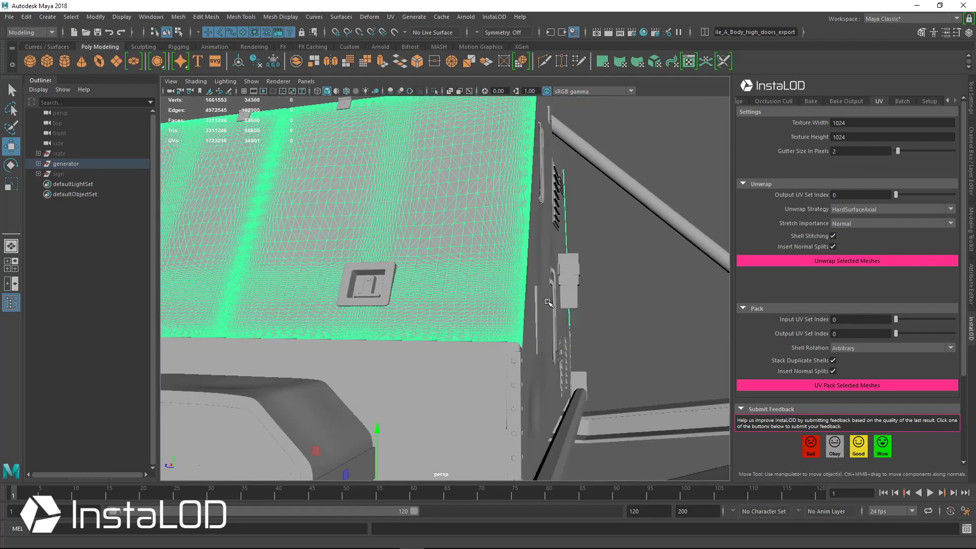
- Clear the selection and examine the generator's shaded body, fender, frame and jack stands from several angles
{"action": "right_click_drag", "start_coordinate": [550, 299], "coordinate": [478, 274], "text": "alt"}
{"action": "left_click", "coordinate": [605, 273]}
{"action": "left_click_drag", "start_coordinate": [605, 273], "coordinate": [393, 270], "text": "alt"}
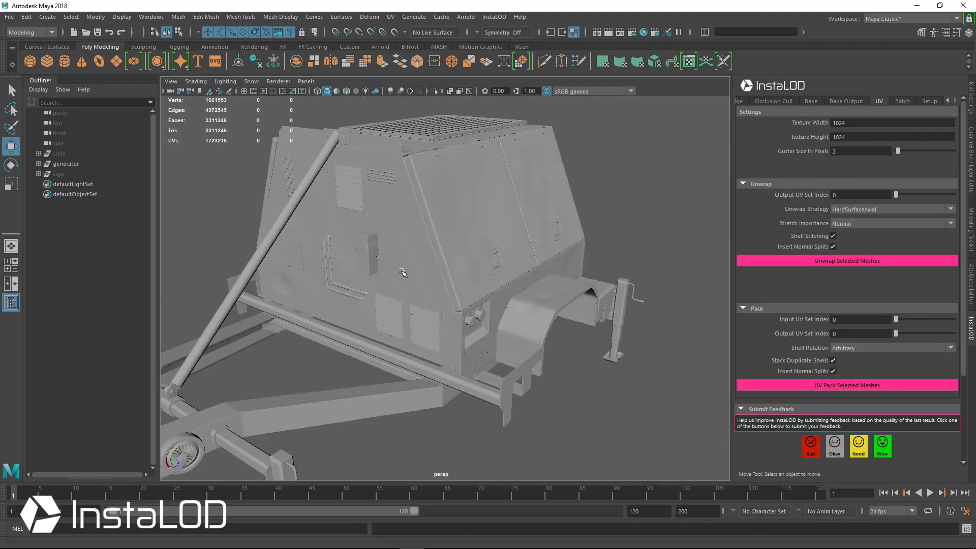
{"action": "right_click_drag", "start_coordinate": [393, 270], "coordinate": [481, 264], "text": "alt"}
{"action": "middle_click_drag", "start_coordinate": [481, 263], "coordinate": [521, 273], "text": "alt"}
{"action": "left_click_drag", "start_coordinate": [521, 273], "coordinate": [553, 362], "text": "alt"}
{"action": "right_click_drag", "start_coordinate": [552, 361], "coordinate": [616, 379], "text": "alt"}
{"action": "middle_click_drag", "start_coordinate": [615, 379], "coordinate": [472, 329], "text": "alt"}
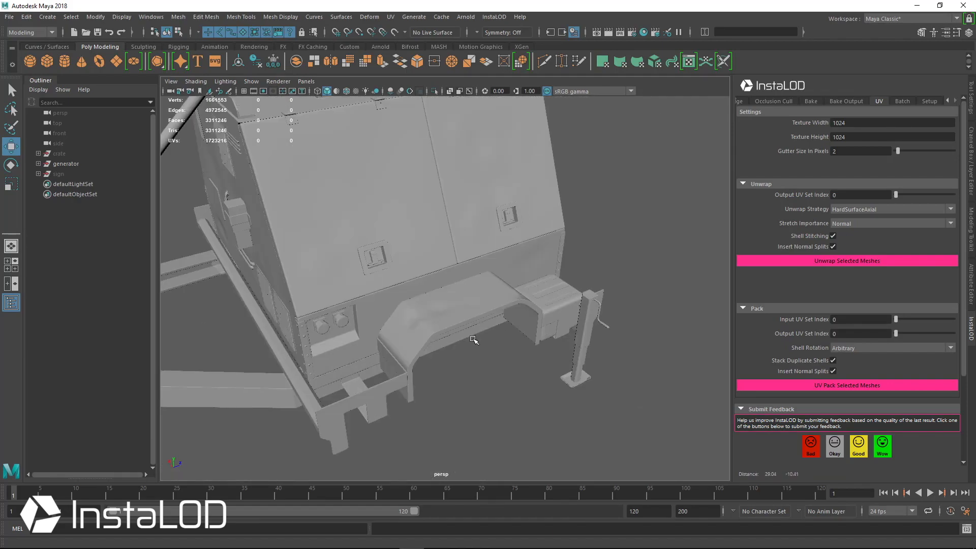
{"action": "right_click_drag", "start_coordinate": [472, 329], "coordinate": [564, 353], "text": "alt"}
{"action": "left_click_drag", "start_coordinate": [509, 369], "coordinate": [299, 243], "text": "alt"}
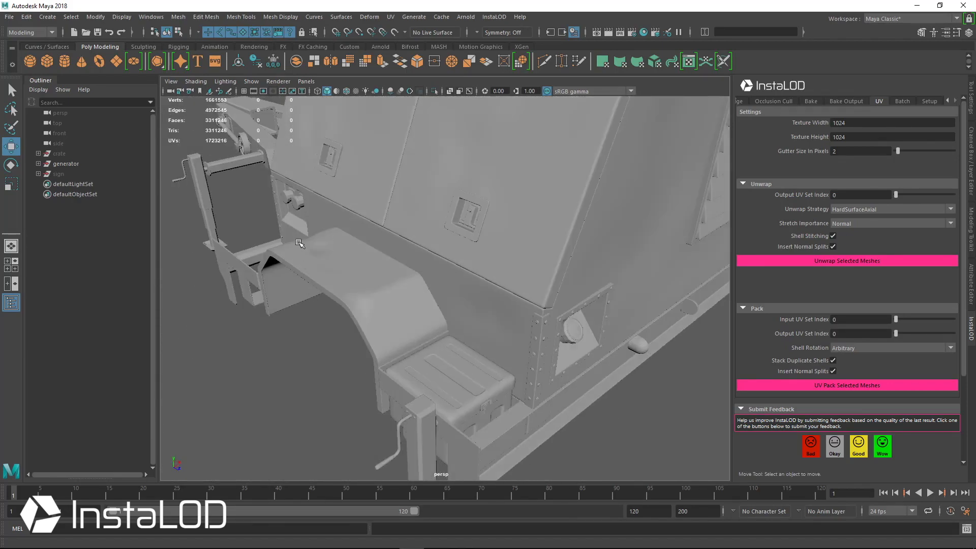
- Select the generator's door mesh and frame it to inspect its wireframe
{"action": "left_click_drag", "start_coordinate": [422, 257], "coordinate": [388, 244], "text": "alt"}
{"action": "left_click", "coordinate": [388, 244]}
{"action": "key", "text": "f"}
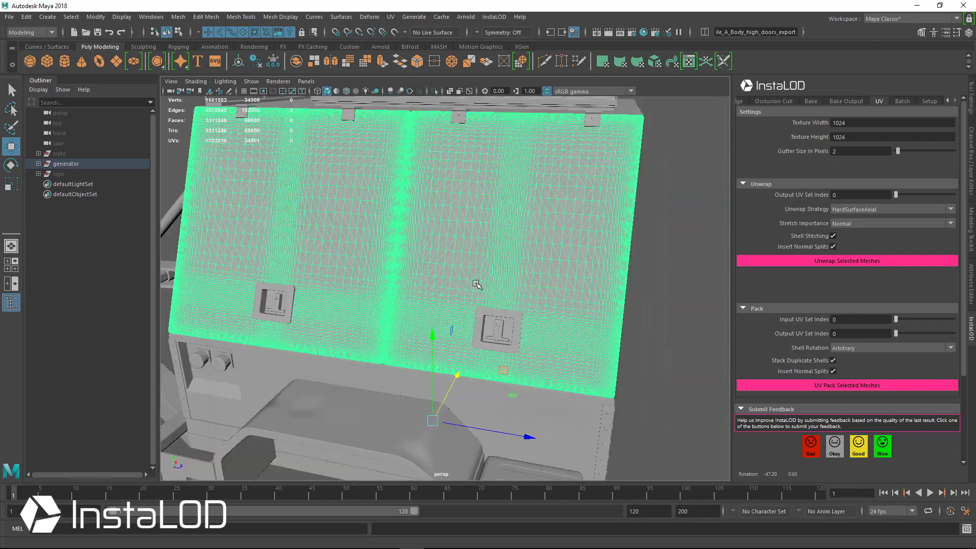
- Clear the door selection and examine the generator's lower side, selecting the jack-stand struts mesh to inspect its dense wireframe
{"action": "left_click", "coordinate": [696, 243]}
{"action": "left_click_drag", "start_coordinate": [519, 272], "coordinate": [636, 265], "text": "alt"}
{"action": "left_click_drag", "start_coordinate": [615, 350], "coordinate": [477, 349], "text": "alt"}
{"action": "right_click_drag", "start_coordinate": [477, 349], "coordinate": [442, 334], "text": "alt"}
{"action": "left_click_drag", "start_coordinate": [442, 334], "coordinate": [554, 286], "text": "alt"}
{"action": "left_click", "coordinate": [500, 290]}
{"action": "right_click_drag", "start_coordinate": [554, 286], "coordinate": [556, 329], "text": "alt"}
{"action": "middle_click_drag", "start_coordinate": [556, 329], "coordinate": [506, 226], "text": "alt"}
{"action": "right_click_drag", "start_coordinate": [505, 226], "coordinate": [476, 358], "text": "alt"}
{"action": "left_click_drag", "start_coordinate": [476, 359], "coordinate": [456, 359], "text": "alt"}
{"action": "right_click_drag", "start_coordinate": [456, 359], "coordinate": [438, 368], "text": "alt"}
{"action": "left_click_drag", "start_coordinate": [438, 368], "coordinate": [457, 420], "text": "alt"}
{"action": "left_click", "coordinate": [460, 422]}
{"action": "middle_click_drag", "start_coordinate": [459, 423], "coordinate": [462, 244], "text": "alt"}
{"action": "left_click_drag", "start_coordinate": [462, 244], "coordinate": [439, 255], "text": "alt"}
{"action": "right_click_drag", "start_coordinate": [440, 255], "coordinate": [461, 344], "text": "alt"}
{"action": "right_click_drag", "start_coordinate": [520, 415], "coordinate": [443, 285], "text": "alt"}
{"action": "middle_click_drag", "start_coordinate": [444, 285], "coordinate": [426, 422], "text": "alt"}
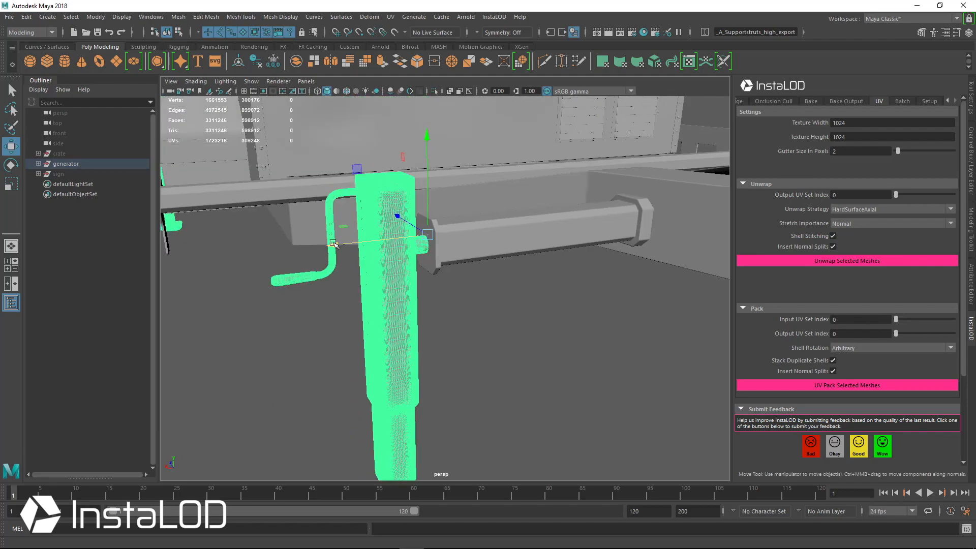
- Select the crossbar beside the jack stand, clear the selection, and examine the shaded drawbar, hitch and front frame from several angles
{"action": "left_click", "coordinate": [502, 288]}
{"action": "left_click", "coordinate": [569, 231]}
{"action": "middle_click_drag", "start_coordinate": [616, 270], "coordinate": [504, 294], "text": "alt"}
{"action": "right_click_drag", "start_coordinate": [504, 294], "coordinate": [495, 291], "text": "alt"}
{"action": "left_click", "coordinate": [660, 279]}
{"action": "middle_click_drag", "start_coordinate": [660, 280], "coordinate": [585, 290], "text": "alt"}
{"action": "mouse_move", "coordinate": [694, 375]}
{"action": "middle_mouse_down", "text": "alt"}
{"action": "mouse_move", "coordinate": [573, 357]}
{"action": "mouse_move", "coordinate": [528, 365]}
{"action": "middle_mouse_up", "text": "alt"}
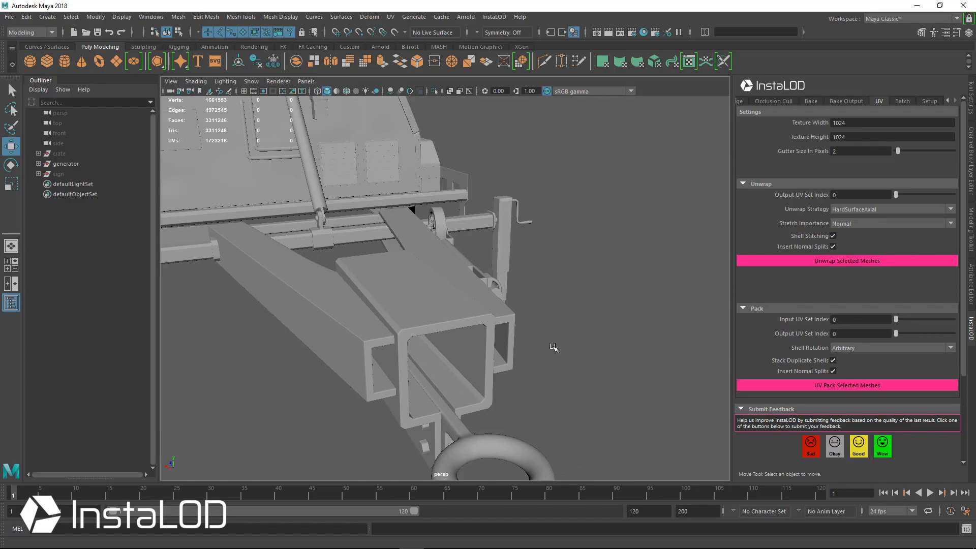
{"action": "left_click_drag", "start_coordinate": [554, 348], "coordinate": [480, 331], "text": "alt"}
{"action": "left_click_drag", "start_coordinate": [386, 328], "coordinate": [414, 362], "text": "alt"}
{"action": "right_click_drag", "start_coordinate": [555, 384], "coordinate": [510, 371], "text": "alt"}
{"action": "left_click_drag", "start_coordinate": [443, 338], "coordinate": [485, 378], "text": "alt"}
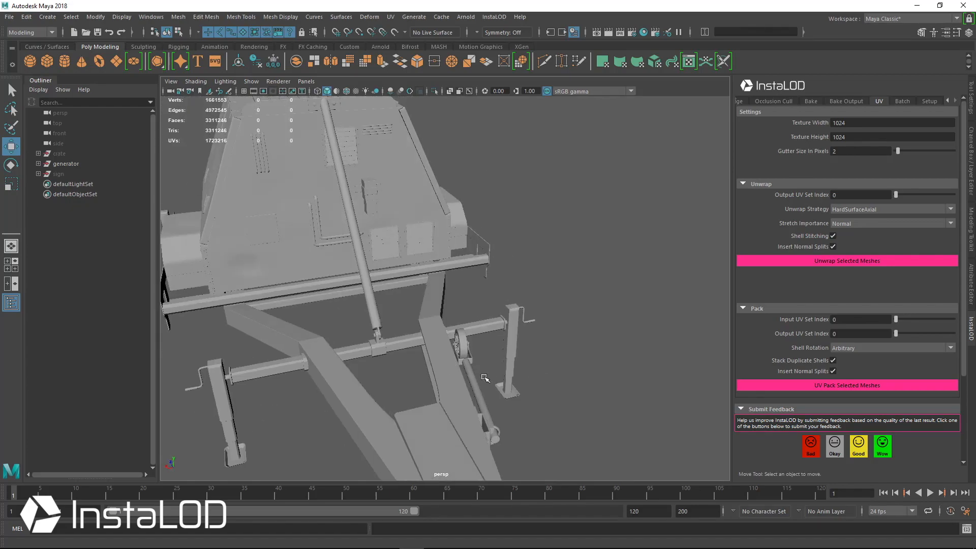
{"action": "right_click_drag", "start_coordinate": [485, 378], "coordinate": [462, 370], "text": "alt"}
{"action": "middle_click_drag", "start_coordinate": [461, 371], "coordinate": [510, 382], "text": "alt"}
{"action": "mouse_move", "coordinate": [477, 385]}
{"action": "left_mouse_down", "text": "alt"}
{"action": "mouse_move", "coordinate": [440, 371]}
{"action": "mouse_move", "coordinate": [484, 368]}
{"action": "left_mouse_up", "text": "alt"}
{"action": "right_click_drag", "start_coordinate": [484, 368], "coordinate": [507, 375], "text": "alt"}
{"action": "left_click_drag", "start_coordinate": [508, 375], "coordinate": [469, 337], "text": "alt"}
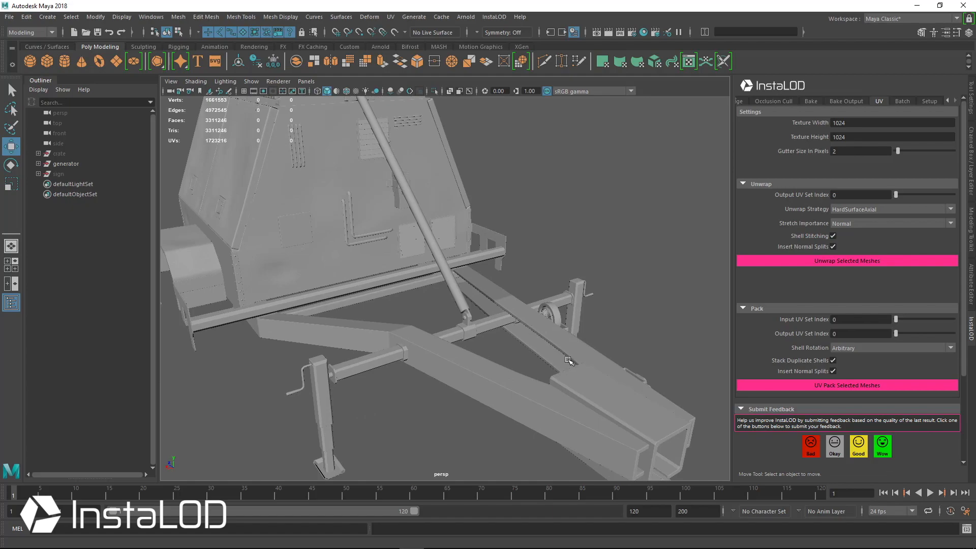
- Examine the wireframes of the generator's A-frame, crossbar and body frame by selecting each mesh from different angles
{"action": "left_click", "coordinate": [529, 315]}
{"action": "left_click_drag", "start_coordinate": [572, 348], "coordinate": [501, 352], "text": "alt"}
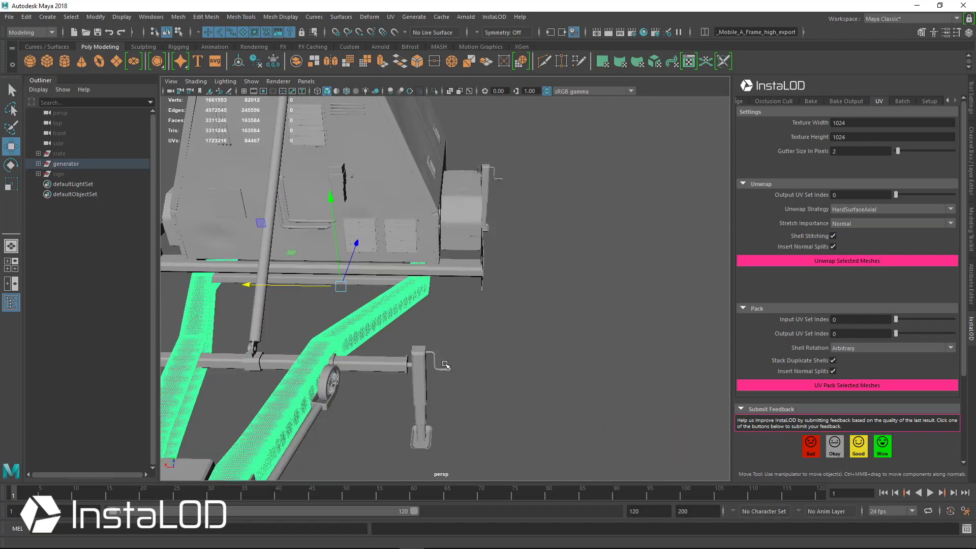
{"action": "left_click", "coordinate": [444, 363]}
{"action": "left_click", "coordinate": [351, 360]}
{"action": "left_click_drag", "start_coordinate": [353, 344], "coordinate": [384, 345], "text": "alt"}
{"action": "middle_click_drag", "start_coordinate": [384, 345], "coordinate": [475, 393], "text": "alt"}
{"action": "left_click_drag", "start_coordinate": [476, 393], "coordinate": [549, 389], "text": "alt"}
{"action": "middle_click_drag", "start_coordinate": [549, 389], "coordinate": [429, 288], "text": "alt"}
{"action": "left_click", "coordinate": [441, 308]}
{"action": "left_click_drag", "start_coordinate": [428, 293], "coordinate": [424, 323], "text": "alt"}
{"action": "right_click_drag", "start_coordinate": [425, 323], "coordinate": [397, 329], "text": "alt"}
{"action": "left_click_drag", "start_coordinate": [387, 333], "coordinate": [719, 338], "text": "alt"}
{"action": "middle_click_drag", "start_coordinate": [720, 338], "coordinate": [597, 322], "text": "alt"}
{"action": "left_click_drag", "start_coordinate": [491, 331], "coordinate": [559, 320], "text": "alt"}
{"action": "right_click_drag", "start_coordinate": [559, 321], "coordinate": [488, 305], "text": "alt"}
{"action": "middle_click_drag", "start_coordinate": [488, 305], "coordinate": [525, 296], "text": "alt"}
- Open InstaLOD's Optimize settings and bring the whole generator into view
{"action": "left_click", "coordinate": [949, 101]}
{"action": "left_click", "coordinate": [949, 102]}
{"action": "left_click", "coordinate": [753, 101]}
{"action": "middle_click_drag", "start_coordinate": [674, 217], "coordinate": [615, 234], "text": "alt"}
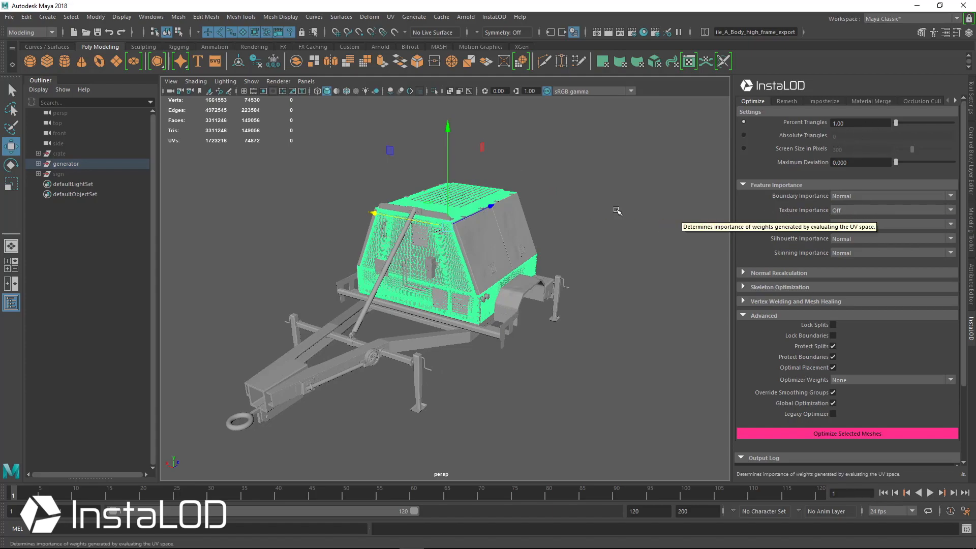
{"action": "scroll", "coordinate": [575, 228], "scroll_direction": "up", "scroll_amount": 5}
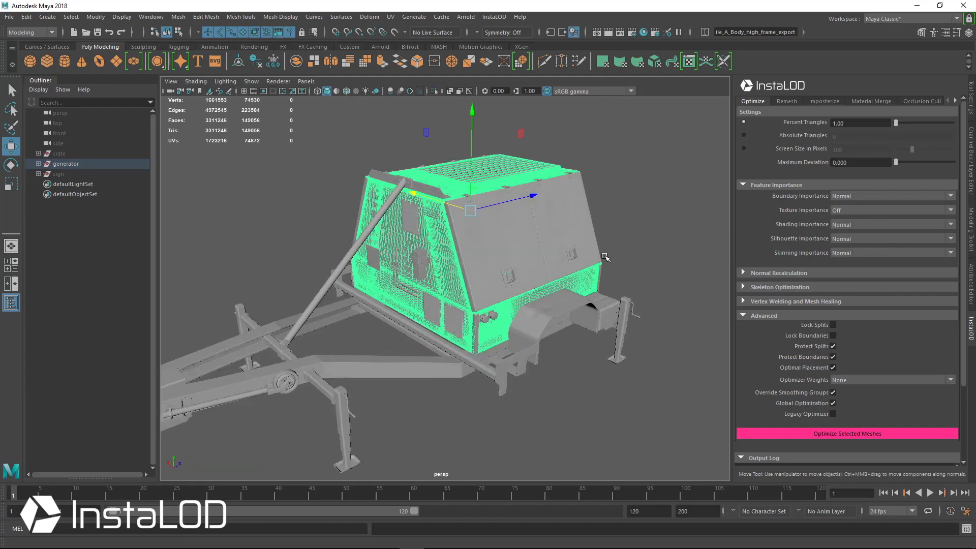
{"action": "left_click_drag", "start_coordinate": [578, 262], "coordinate": [524, 249], "text": "alt"}
{"action": "scroll", "coordinate": [524, 250], "scroll_direction": "down", "scroll_amount": 3}
{"action": "middle_click_drag", "start_coordinate": [523, 249], "coordinate": [585, 250], "text": "alt"}
- Select the whole generator group and optimize its meshes to 1.00 percent of the triangles
{"action": "left_click", "coordinate": [676, 348]}
{"action": "left_click", "coordinate": [836, 433]}
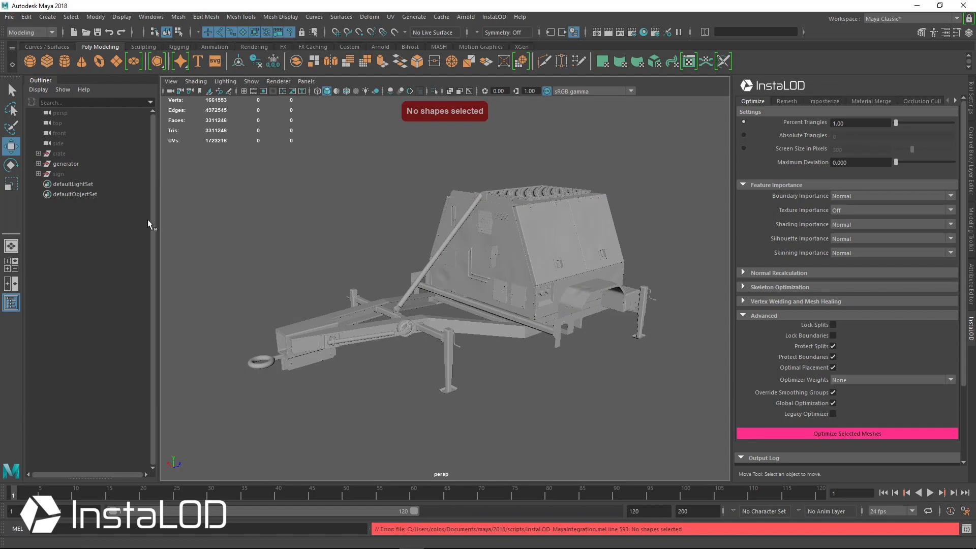
{"action": "left_click", "coordinate": [81, 165]}
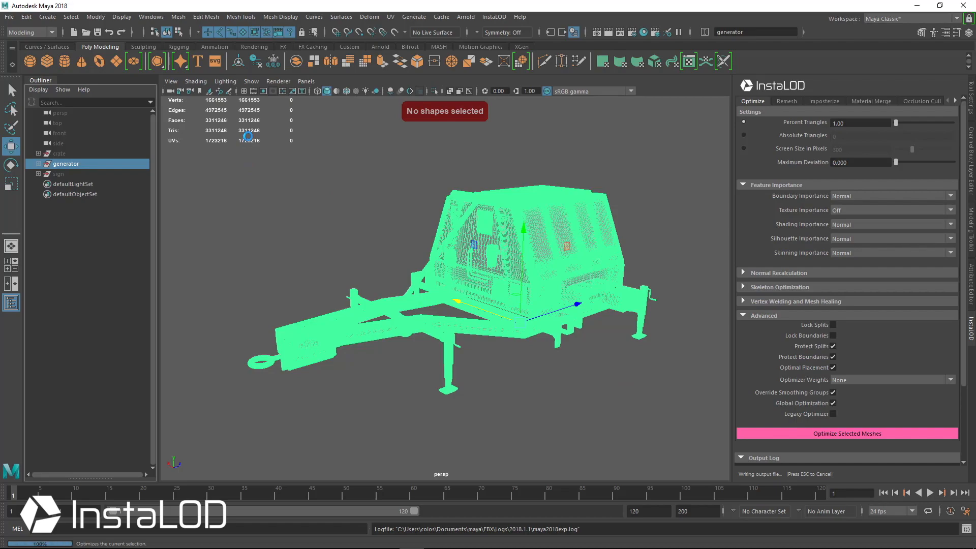
{"action": "left_click", "coordinate": [69, 166]}
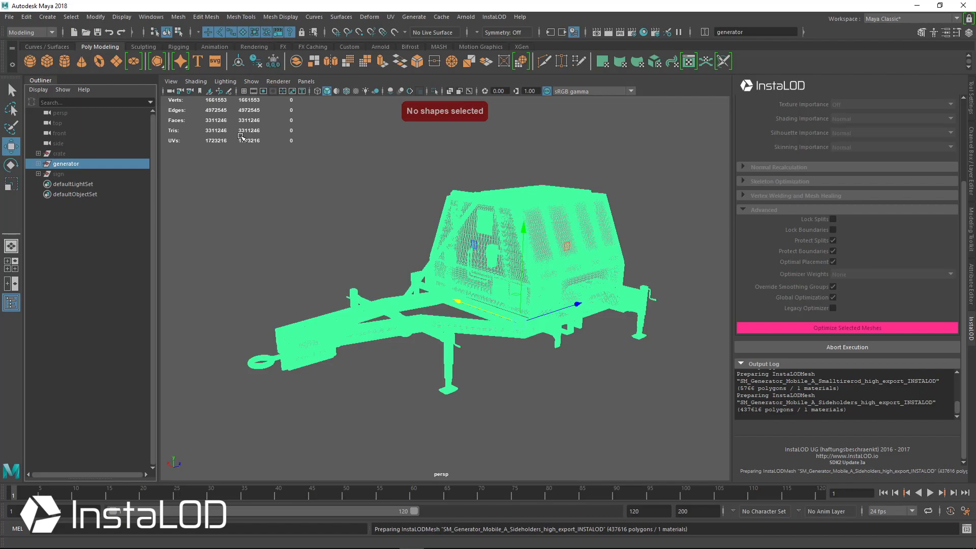
- Clear the selection and examine the generator's body up close, selecting the riveted corner guards and the security plate
{"action": "left_click_drag", "start_coordinate": [551, 366], "coordinate": [656, 377], "text": "alt"}
{"action": "left_click", "coordinate": [656, 377]}
{"action": "scroll", "coordinate": [600, 290], "scroll_direction": "up", "scroll_amount": 5}
{"action": "left_click_drag", "start_coordinate": [567, 305], "coordinate": [701, 372], "text": "alt"}
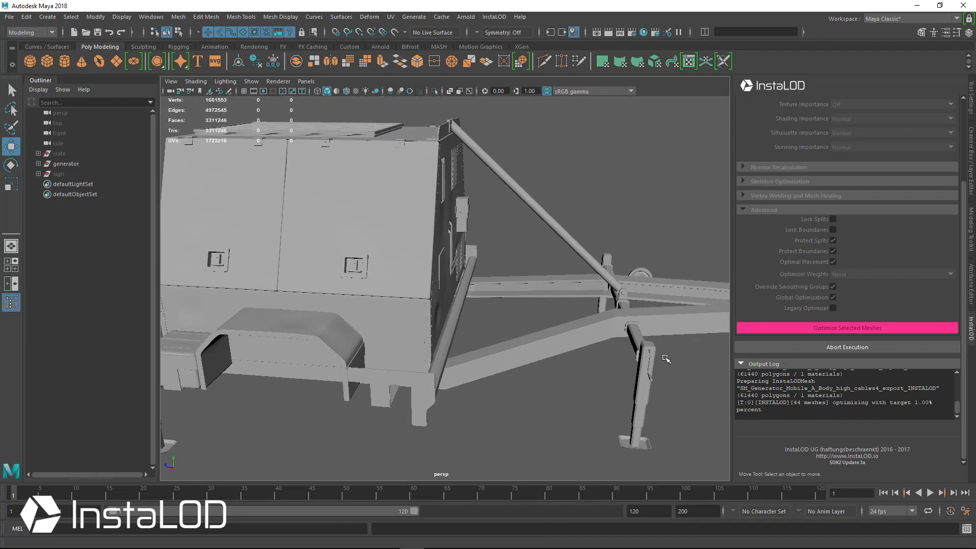
{"action": "left_click_drag", "start_coordinate": [550, 345], "coordinate": [517, 349], "text": "alt"}
{"action": "scroll", "coordinate": [459, 334], "scroll_direction": "up", "scroll_amount": 6}
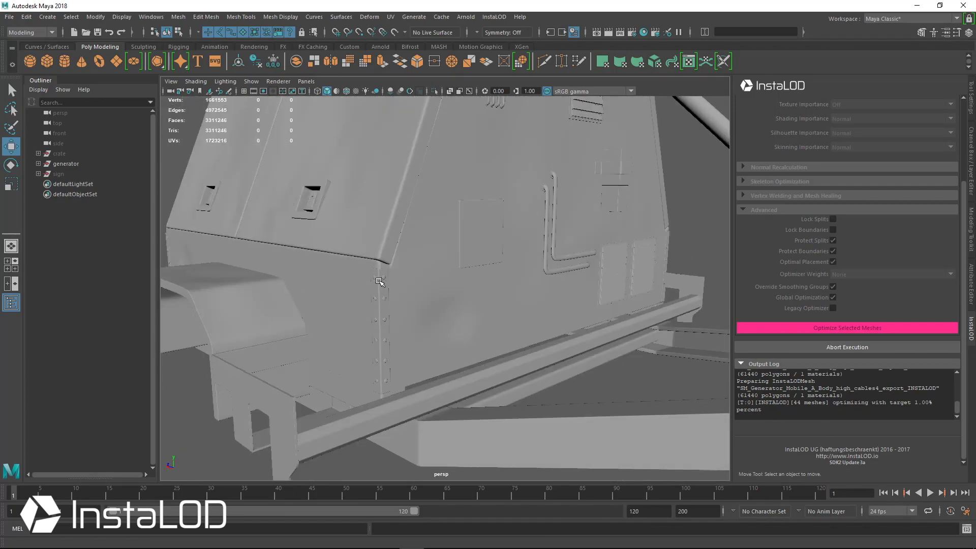
{"action": "left_click", "coordinate": [377, 280]}
{"action": "scroll", "coordinate": [403, 318], "scroll_direction": "up", "scroll_amount": 5}
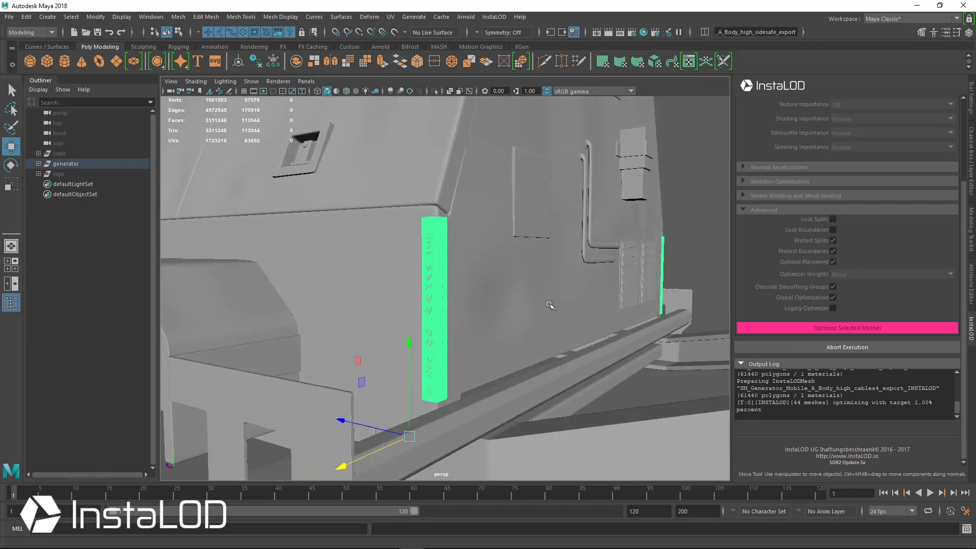
{"action": "left_click_drag", "start_coordinate": [626, 379], "coordinate": [625, 352], "text": "alt"}
{"action": "left_click", "coordinate": [531, 233]}
{"action": "left_click", "coordinate": [532, 221]}
{"action": "left_click_drag", "start_coordinate": [532, 221], "coordinate": [456, 239], "text": "alt"}
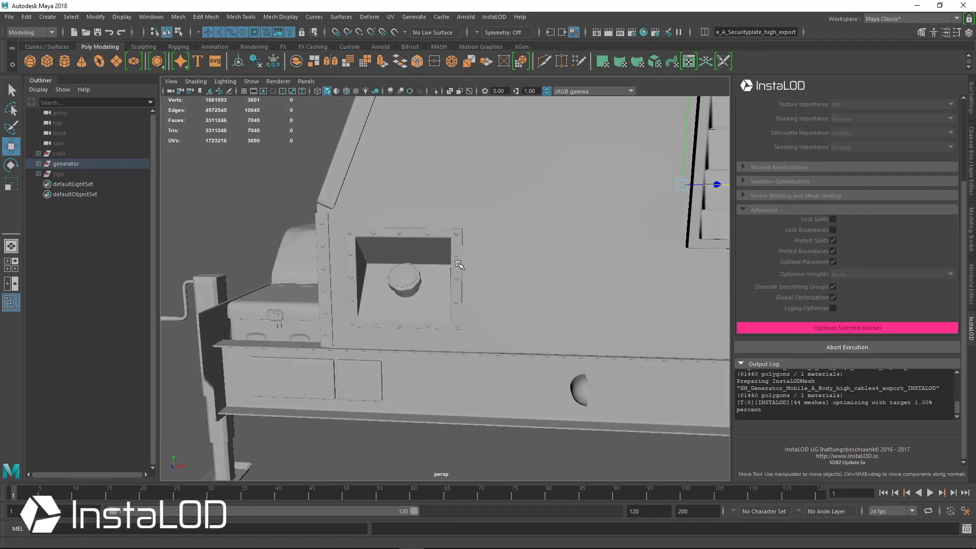
- Inspect the high-poly gas tank recess, riveted corner and storage-box buckle by selecting their meshes up close
{"action": "left_click", "coordinate": [457, 238]}
{"action": "right_click_drag", "start_coordinate": [439, 263], "coordinate": [508, 212], "text": "alt"}
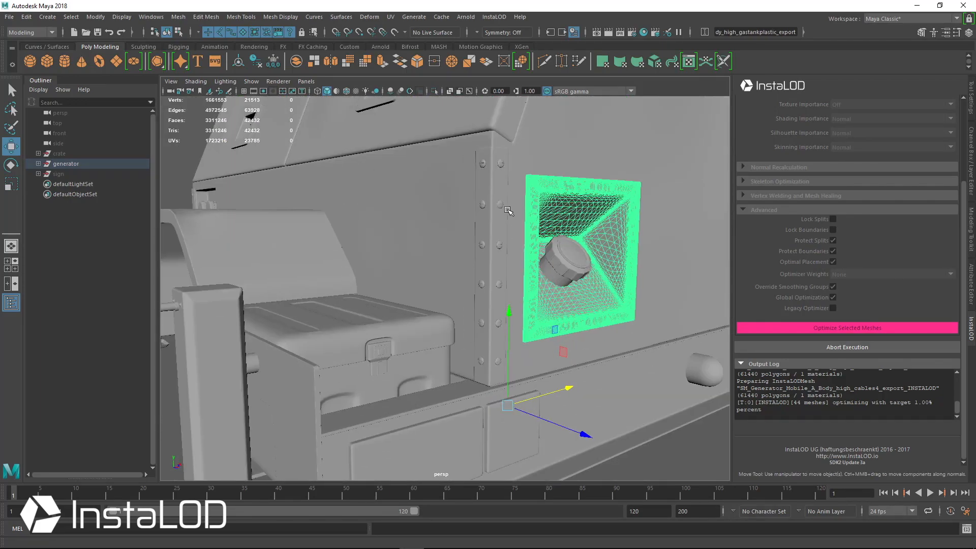
{"action": "left_click", "coordinate": [503, 288]}
{"action": "right_click_drag", "start_coordinate": [503, 290], "coordinate": [403, 338], "text": "alt"}
{"action": "left_click", "coordinate": [400, 342]}
{"action": "left_click_drag", "start_coordinate": [404, 338], "coordinate": [425, 329], "text": "alt"}
{"action": "right_click_drag", "start_coordinate": [402, 328], "coordinate": [431, 312], "text": "alt"}
{"action": "left_click_drag", "start_coordinate": [431, 311], "coordinate": [558, 348], "text": "alt"}
{"action": "left_click_drag", "start_coordinate": [480, 302], "coordinate": [446, 256], "text": "alt"}
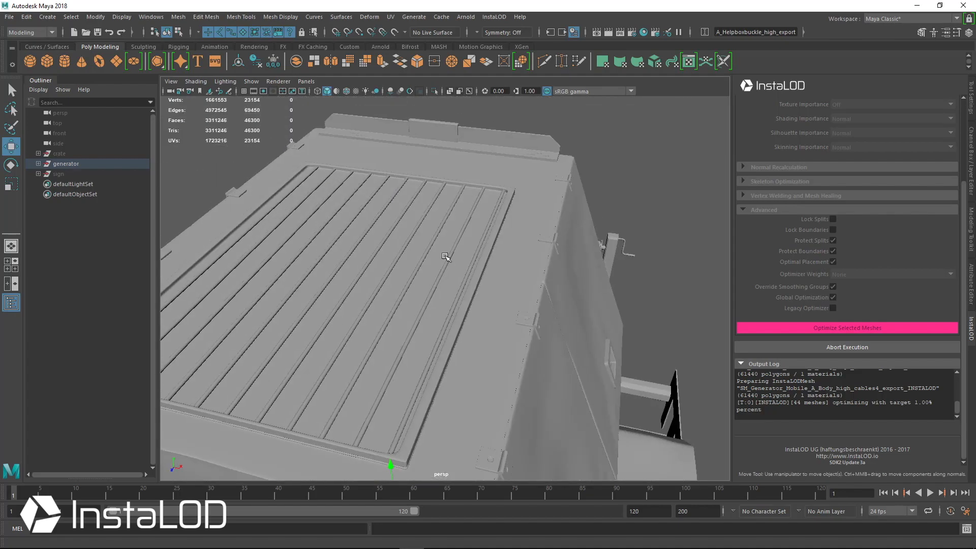
- Select the roof rods mesh and examine the generator's roof, rear, front panel and spare wheel from different angles
{"action": "left_click", "coordinate": [480, 232]}
{"action": "left_click_drag", "start_coordinate": [632, 362], "coordinate": [543, 303], "text": "alt"}
{"action": "right_click_drag", "start_coordinate": [543, 303], "coordinate": [375, 416], "text": "alt"}
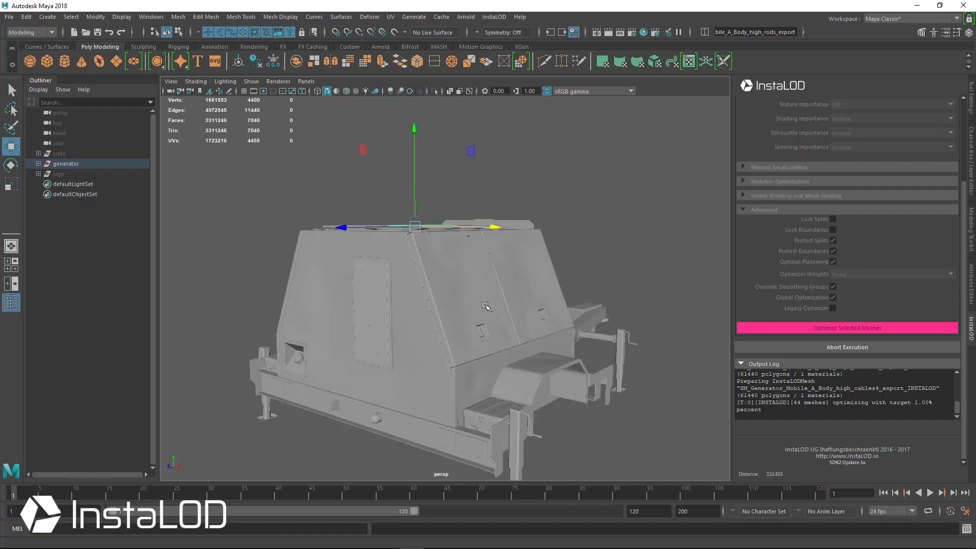
{"action": "left_click_drag", "start_coordinate": [534, 295], "coordinate": [239, 305], "text": "alt"}
{"action": "middle_click_drag", "start_coordinate": [363, 381], "coordinate": [385, 327], "text": "alt"}
{"action": "left_click_drag", "start_coordinate": [264, 336], "coordinate": [336, 366], "text": "alt"}
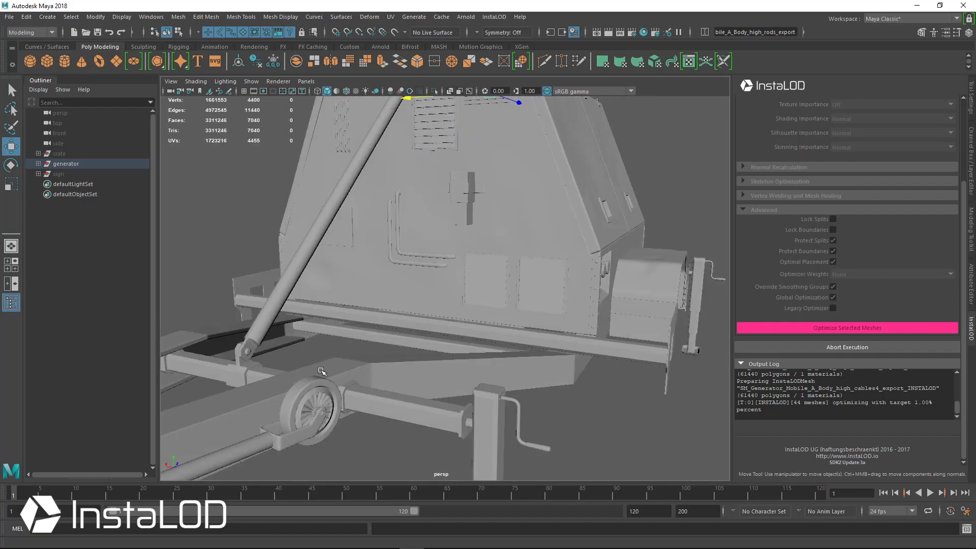
{"action": "right_click_drag", "start_coordinate": [336, 366], "coordinate": [371, 371], "text": "alt"}
{"action": "left_click_drag", "start_coordinate": [671, 290], "coordinate": [575, 333], "text": "alt"}
{"action": "middle_click_drag", "start_coordinate": [453, 356], "coordinate": [450, 315], "text": "alt"}
- Select the plug mesh beside the fender to inspect it, and return to a view of the full generator
{"action": "right_click_drag", "start_coordinate": [386, 311], "coordinate": [483, 327], "text": "alt"}
{"action": "left_click", "coordinate": [482, 327]}
{"action": "right_click_drag", "start_coordinate": [596, 367], "coordinate": [501, 364], "text": "alt"}
{"action": "left_click_drag", "start_coordinate": [502, 363], "coordinate": [575, 360], "text": "alt"}
{"action": "right_click_drag", "start_coordinate": [481, 353], "coordinate": [397, 350], "text": "alt"}
{"action": "left_click_drag", "start_coordinate": [466, 349], "coordinate": [433, 346], "text": "alt"}
{"action": "right_click_drag", "start_coordinate": [433, 346], "coordinate": [362, 356], "text": "alt"}
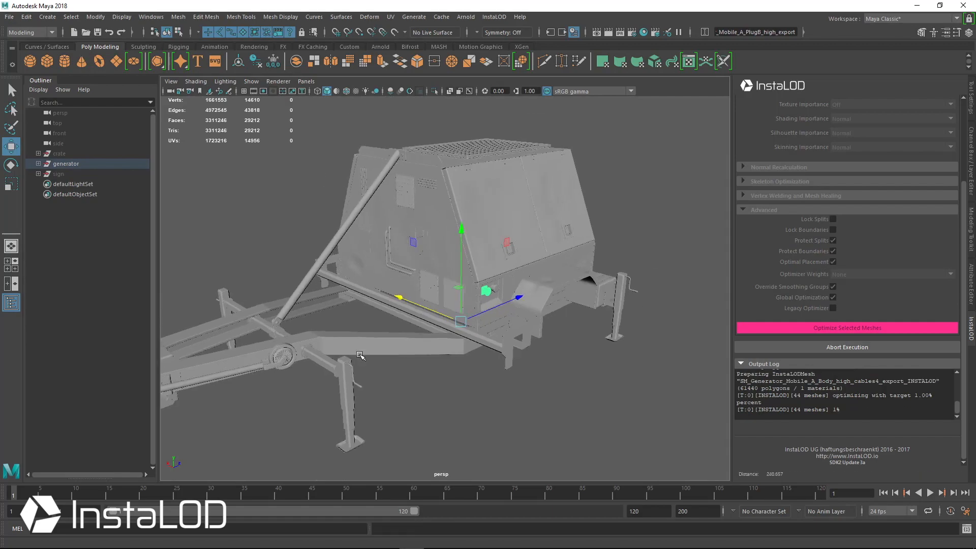
{"action": "middle_click_drag", "start_coordinate": [362, 355], "coordinate": [398, 351], "text": "alt"}
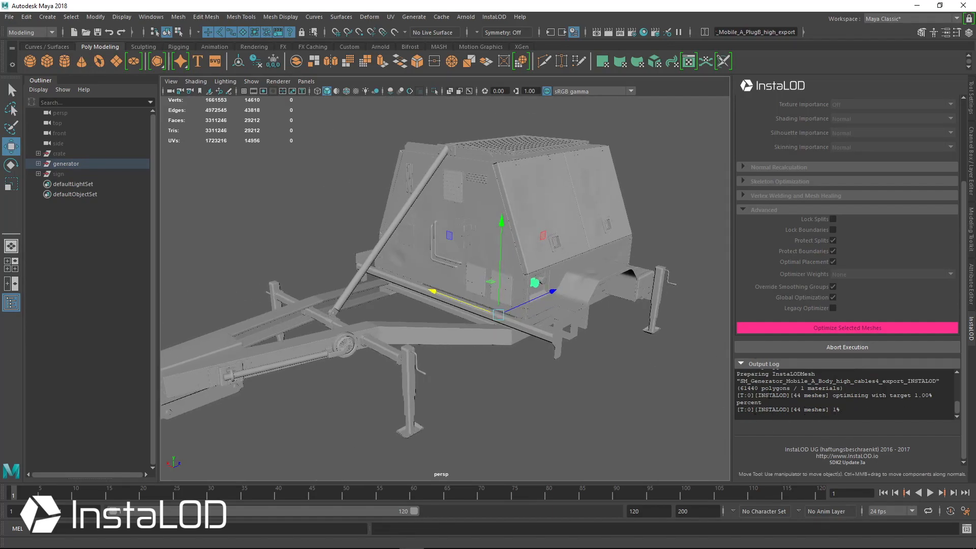
{"action": "right_click_drag", "start_coordinate": [550, 369], "coordinate": [304, 210], "text": "alt"}
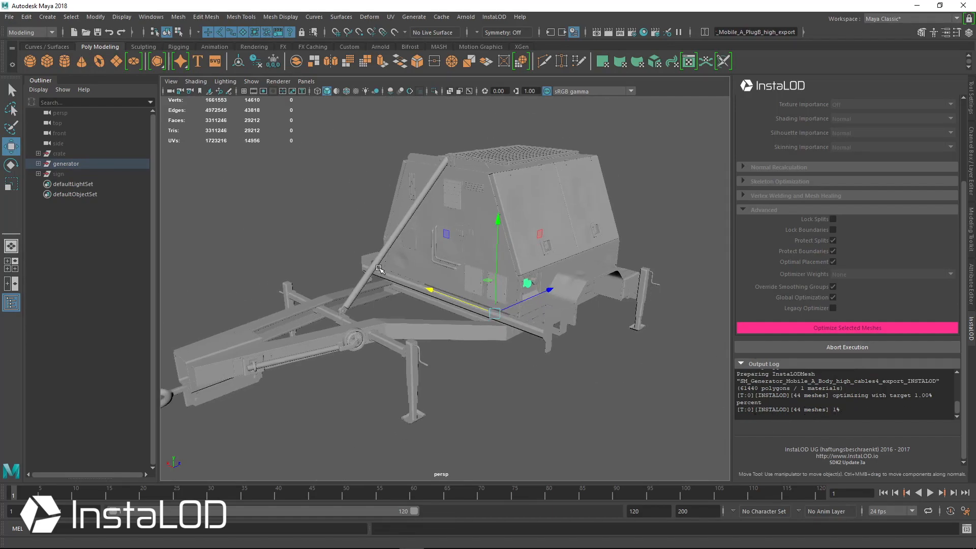
{"action": "middle_click_drag", "start_coordinate": [356, 268], "coordinate": [371, 264], "text": "alt"}
{"action": "right_click_drag", "start_coordinate": [372, 264], "coordinate": [340, 258], "text": "alt"}
{"action": "middle_click_drag", "start_coordinate": [339, 258], "coordinate": [344, 277], "text": "alt"}
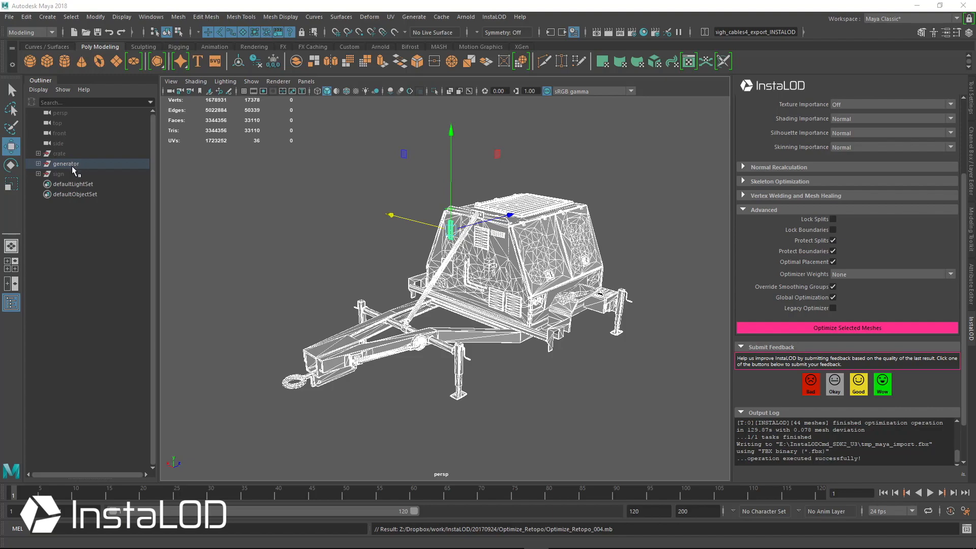
- Group the optimized generator meshes and move the group sideways so it stands beside the high-poly original
{"action": "left_click_drag", "start_coordinate": [485, 271], "coordinate": [518, 256], "text": "alt"}
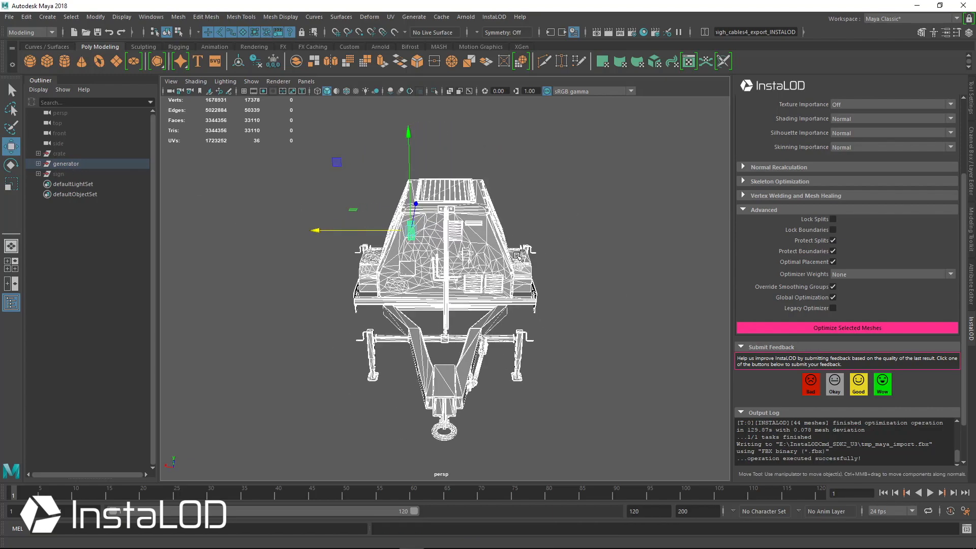
{"action": "key", "text": "ctrl+g"}
{"action": "left_click_drag", "start_coordinate": [364, 303], "coordinate": [464, 341]}
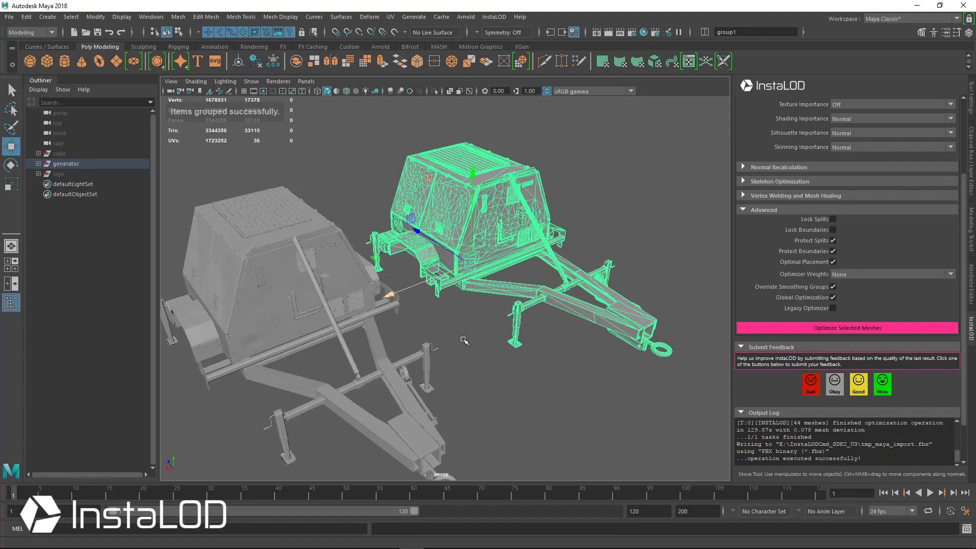
{"action": "left_click", "coordinate": [483, 308]}
{"action": "left_click_drag", "start_coordinate": [484, 307], "coordinate": [414, 294], "text": "alt"}
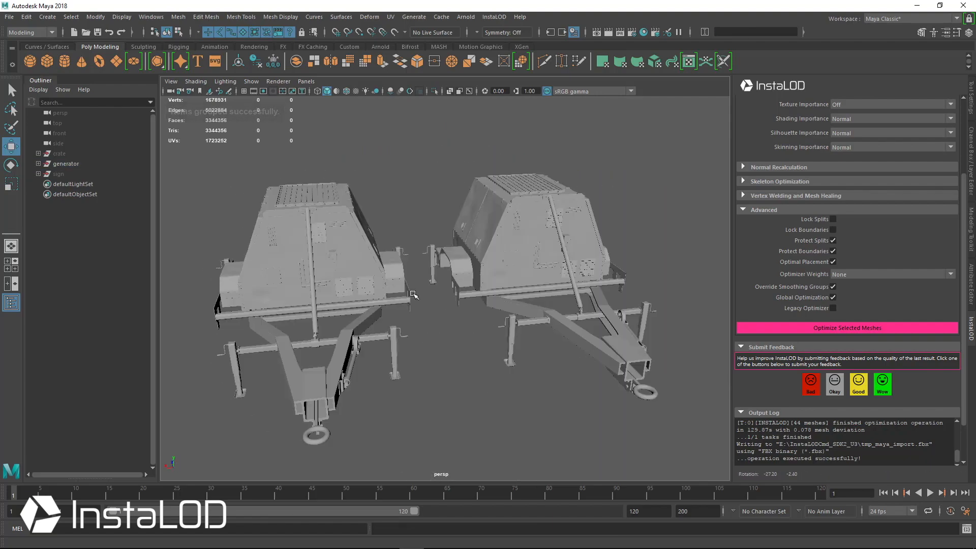
- Unparent group1 from the generator hierarchy so the optimized meshes sit in their own top-level group
{"action": "left_click", "coordinate": [38, 164]}
{"action": "left_click", "coordinate": [44, 174]}
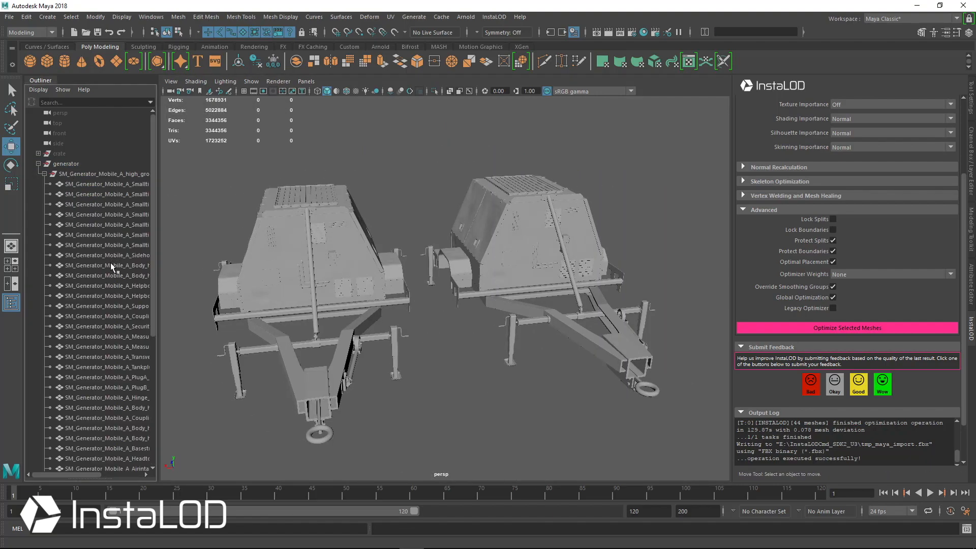
{"action": "scroll", "coordinate": [103, 375], "scroll_direction": "down", "scroll_amount": 7}
{"action": "left_click", "coordinate": [88, 428]}
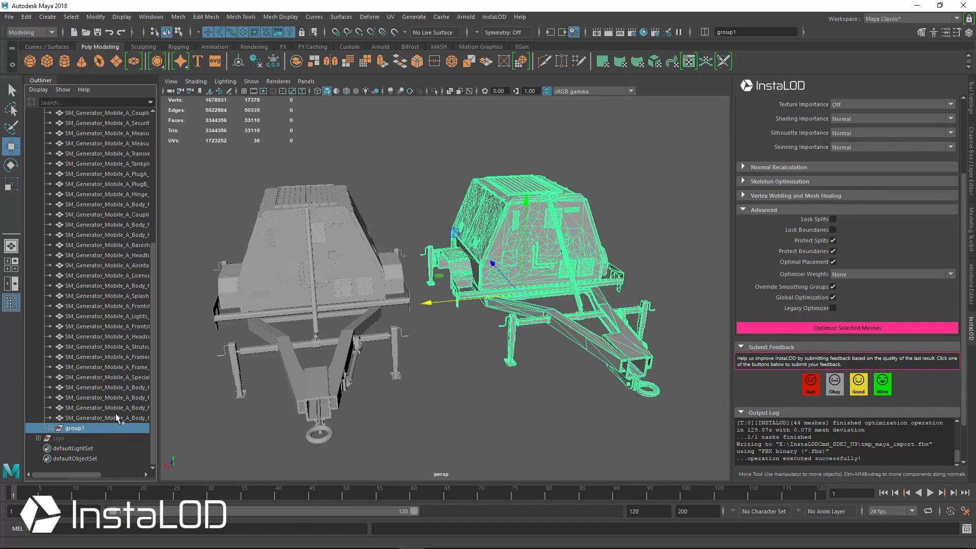
{"action": "key", "text": "shift+p"}
{"action": "scroll", "coordinate": [111, 327], "scroll_direction": "up", "scroll_amount": 7}
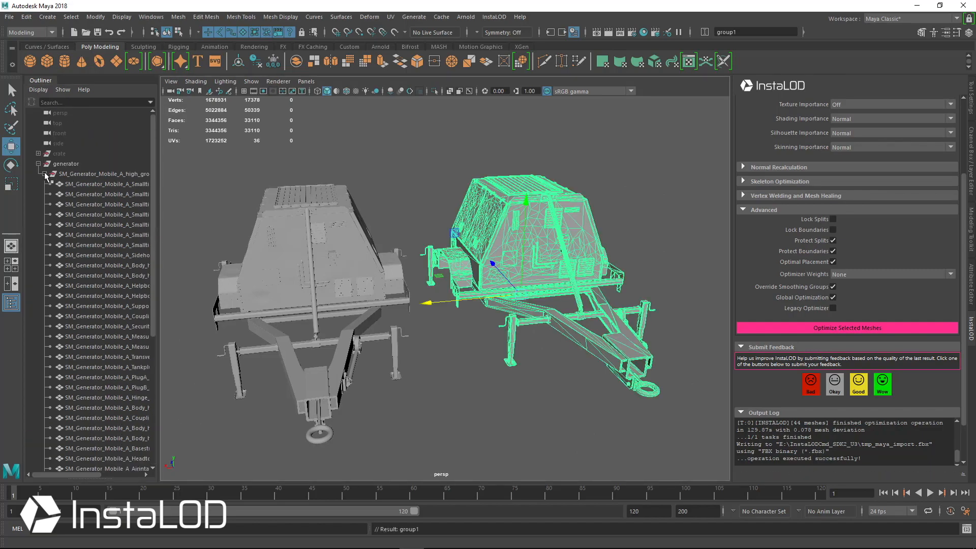
{"action": "left_click", "coordinate": [44, 174]}
- Compare the optimized generator with the original and examine its reduced wireframe down to the jack stand's foot plate
{"action": "left_click_drag", "start_coordinate": [485, 254], "coordinate": [256, 137], "text": "alt"}
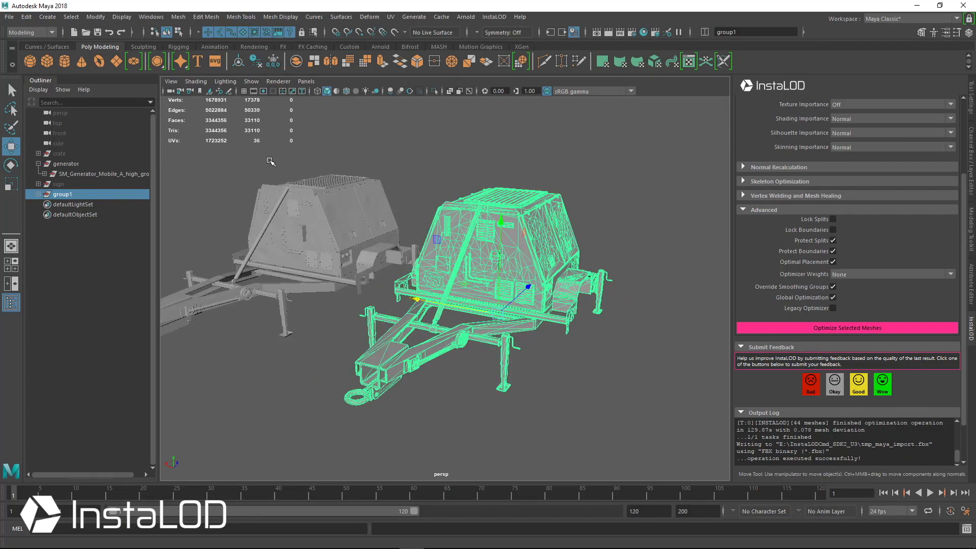
{"action": "left_click_drag", "start_coordinate": [337, 188], "coordinate": [524, 227], "text": "alt"}
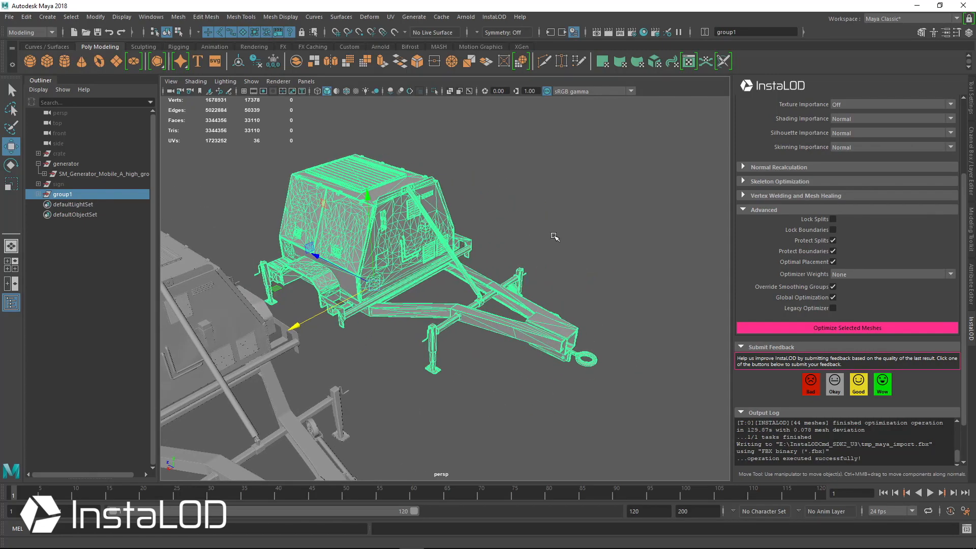
{"action": "scroll", "coordinate": [796, 168], "scroll_direction": "up", "scroll_amount": 4}
{"action": "left_click_drag", "start_coordinate": [447, 203], "coordinate": [487, 205], "text": "alt"}
{"action": "scroll", "coordinate": [487, 205], "scroll_direction": "up", "scroll_amount": 3}
{"action": "left_click_drag", "start_coordinate": [458, 234], "coordinate": [488, 260], "text": "alt"}
{"action": "scroll", "coordinate": [492, 277], "scroll_direction": "up", "scroll_amount": 4}
{"action": "right_click_drag", "start_coordinate": [496, 286], "coordinate": [600, 381], "text": "alt"}
{"action": "left_click_drag", "start_coordinate": [473, 385], "coordinate": [475, 368], "text": "alt"}
{"action": "right_click_drag", "start_coordinate": [550, 368], "coordinate": [571, 376], "text": "alt"}
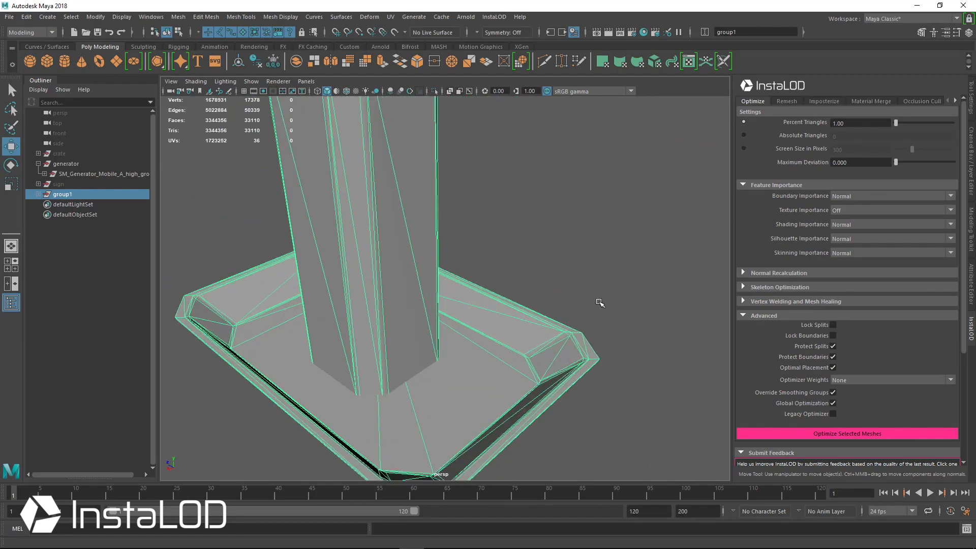
- Select the optimized jack-stand struts mesh and inspect the reduced topology of its foot, post and crank handle
{"action": "left_click", "coordinate": [600, 340]}
{"action": "left_click", "coordinate": [591, 348]}
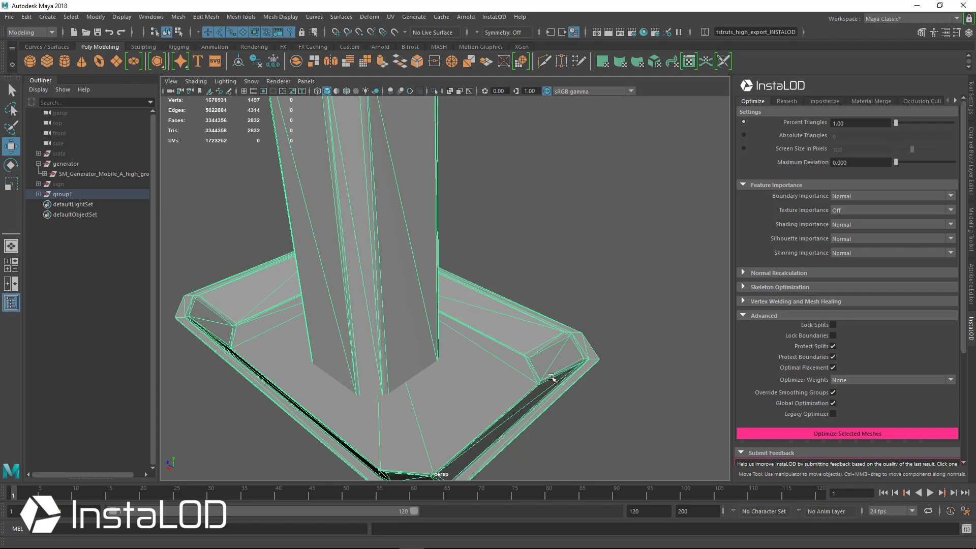
{"action": "left_click_drag", "start_coordinate": [590, 387], "coordinate": [281, 304], "text": "alt"}
{"action": "right_click_drag", "start_coordinate": [435, 378], "coordinate": [331, 220], "text": "alt"}
{"action": "middle_click_drag", "start_coordinate": [330, 220], "coordinate": [350, 270], "text": "alt"}
{"action": "left_click_drag", "start_coordinate": [351, 270], "coordinate": [370, 250], "text": "alt"}
{"action": "middle_click_drag", "start_coordinate": [370, 250], "coordinate": [382, 328], "text": "alt"}
{"action": "middle_click_drag", "start_coordinate": [410, 224], "coordinate": [436, 310], "text": "alt"}
{"action": "right_click_drag", "start_coordinate": [436, 309], "coordinate": [395, 257], "text": "alt"}
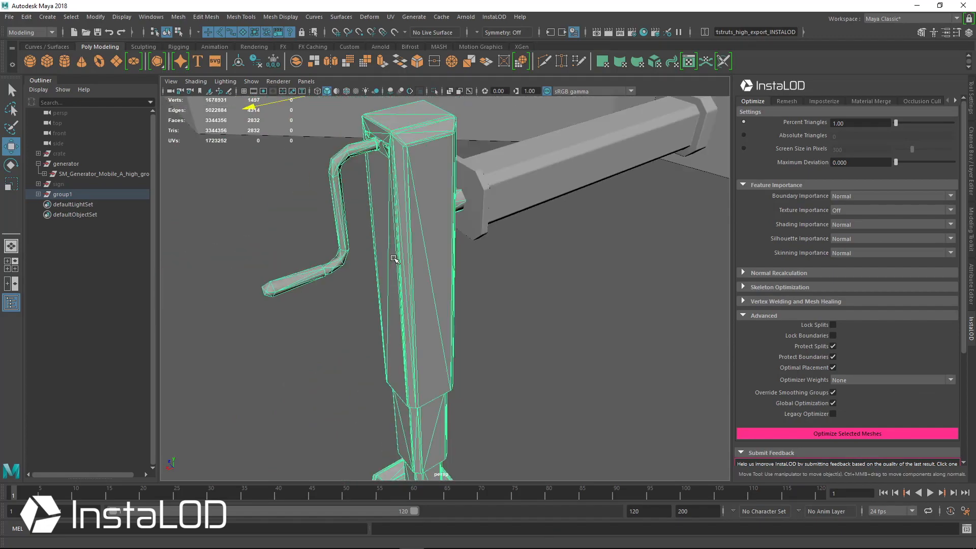
{"action": "middle_click_drag", "start_coordinate": [379, 200], "coordinate": [388, 267], "text": "alt"}
{"action": "left_click_drag", "start_coordinate": [514, 262], "coordinate": [388, 202], "text": "alt"}
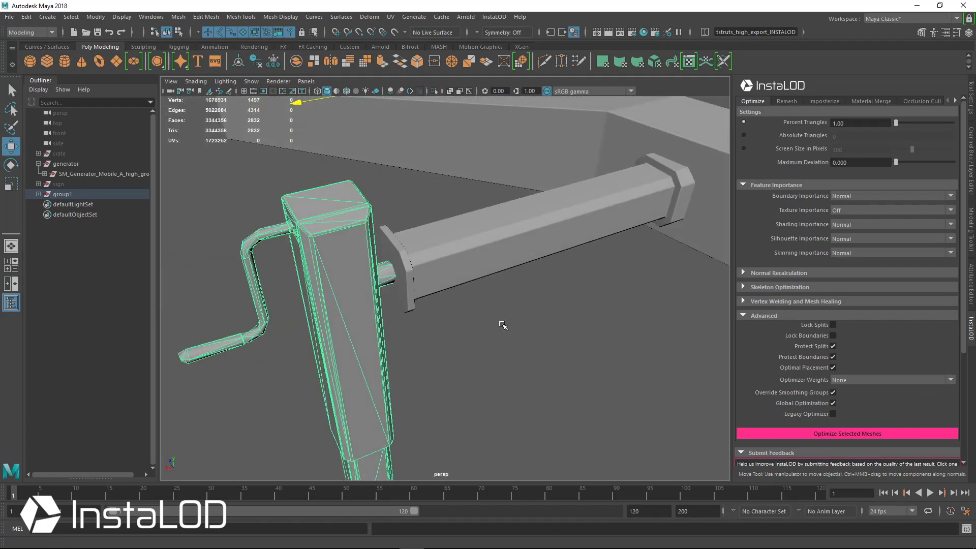
- Select the optimized crossbar support mesh and inspect the topology of its end flange
{"action": "left_click_drag", "start_coordinate": [472, 326], "coordinate": [519, 323], "text": "alt"}
{"action": "left_click", "coordinate": [523, 246]}
{"action": "middle_click_drag", "start_coordinate": [523, 247], "coordinate": [480, 270], "text": "alt"}
{"action": "right_click_drag", "start_coordinate": [479, 270], "coordinate": [424, 147], "text": "alt"}
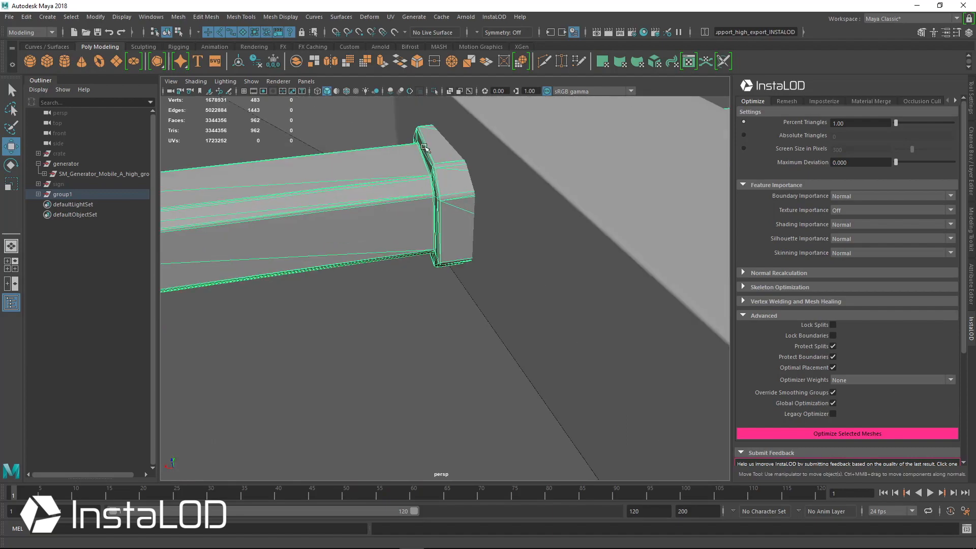
- Select the optimized trailer frame mesh and inspect the reduced topology along its beams
{"action": "left_click_drag", "start_coordinate": [457, 251], "coordinate": [510, 264], "text": "alt"}
{"action": "right_click_drag", "start_coordinate": [510, 265], "coordinate": [479, 236], "text": "alt"}
{"action": "left_click", "coordinate": [516, 258]}
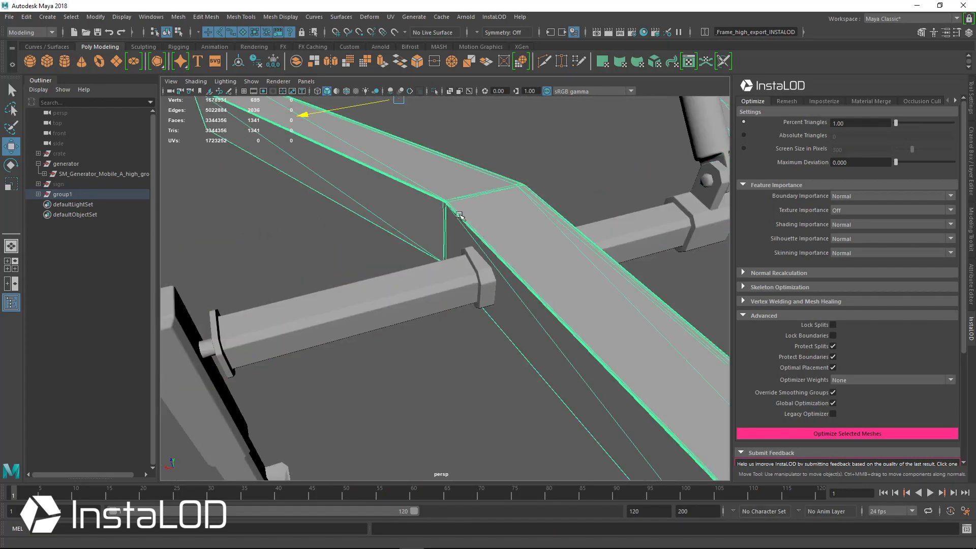
{"action": "right_click_drag", "start_coordinate": [599, 356], "coordinate": [470, 317], "text": "alt"}
{"action": "left_click_drag", "start_coordinate": [470, 318], "coordinate": [417, 250], "text": "alt"}
{"action": "left_click_drag", "start_coordinate": [520, 266], "coordinate": [465, 266], "text": "alt"}
- Select the optimized square coupling section above the towing ring and inspect its topology
{"action": "left_click", "coordinate": [414, 174]}
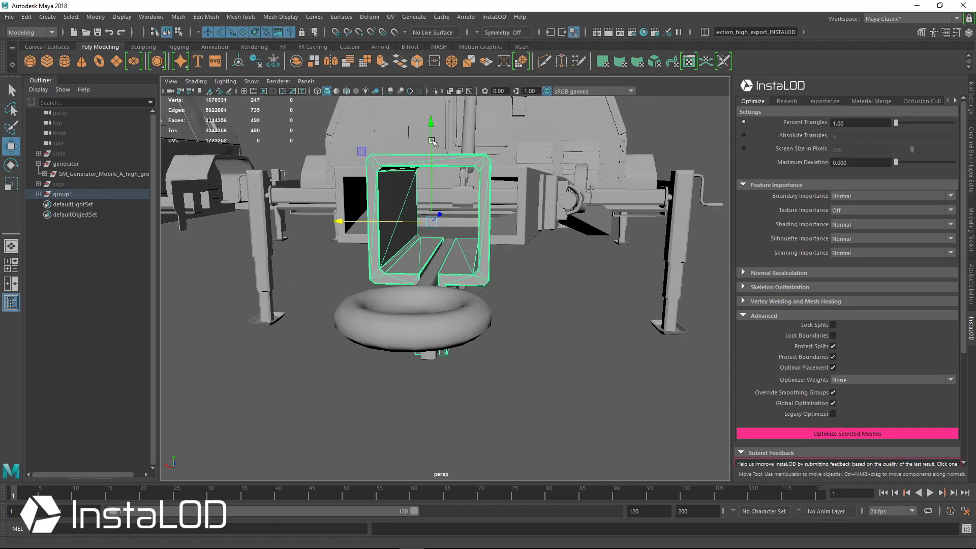
{"action": "left_click", "coordinate": [511, 197]}
{"action": "left_click_drag", "start_coordinate": [511, 197], "coordinate": [465, 292], "text": "alt"}
{"action": "left_click", "coordinate": [455, 307]}
- Select the optimized generator housing mesh and inspect the wireframe of its side wall
{"action": "left_click_drag", "start_coordinate": [565, 221], "coordinate": [581, 249], "text": "alt"}
{"action": "left_click_drag", "start_coordinate": [283, 187], "coordinate": [356, 262], "text": "alt"}
{"action": "left_click", "coordinate": [356, 262]}
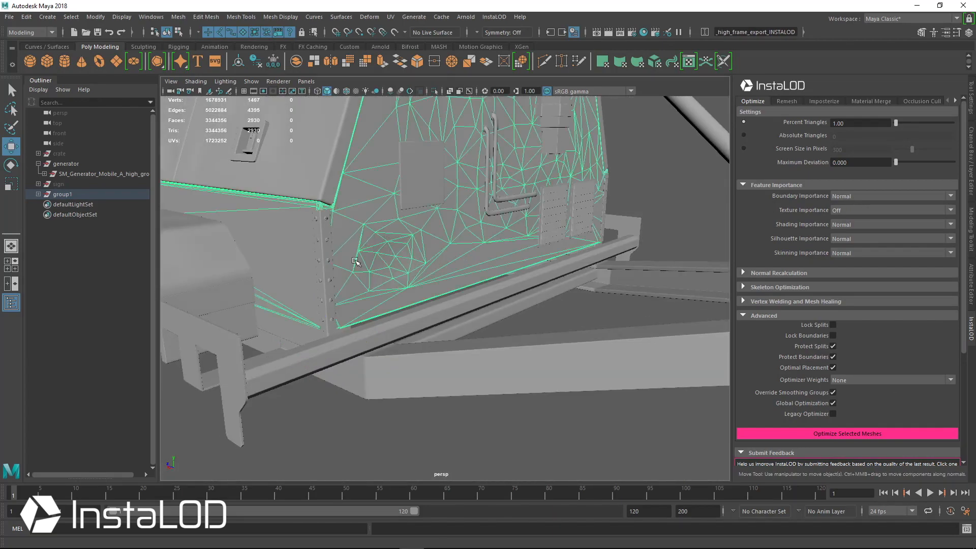
{"action": "left_click_drag", "start_coordinate": [420, 268], "coordinate": [416, 319], "text": "alt"}
{"action": "left_click", "coordinate": [521, 350]}
- Compare the shaded optimized generator with the original from several sides, including housing, fenders and jack stands
{"action": "left_click_drag", "start_coordinate": [521, 354], "coordinate": [375, 338], "text": "alt"}
{"action": "middle_click_drag", "start_coordinate": [374, 337], "coordinate": [517, 372], "text": "alt"}
{"action": "right_click_drag", "start_coordinate": [517, 372], "coordinate": [395, 310], "text": "alt"}
{"action": "left_click_drag", "start_coordinate": [395, 310], "coordinate": [320, 268], "text": "alt"}
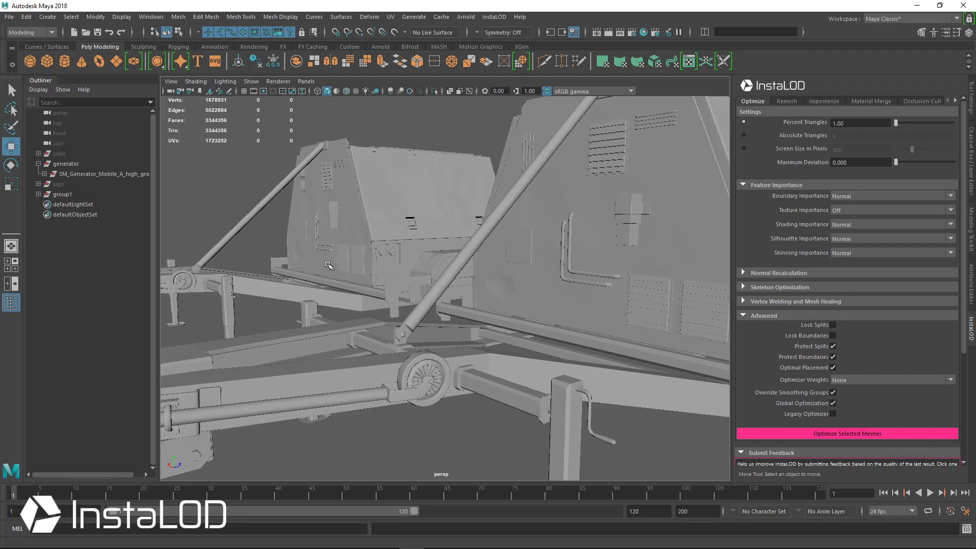
{"action": "left_click_drag", "start_coordinate": [448, 250], "coordinate": [356, 196], "text": "alt"}
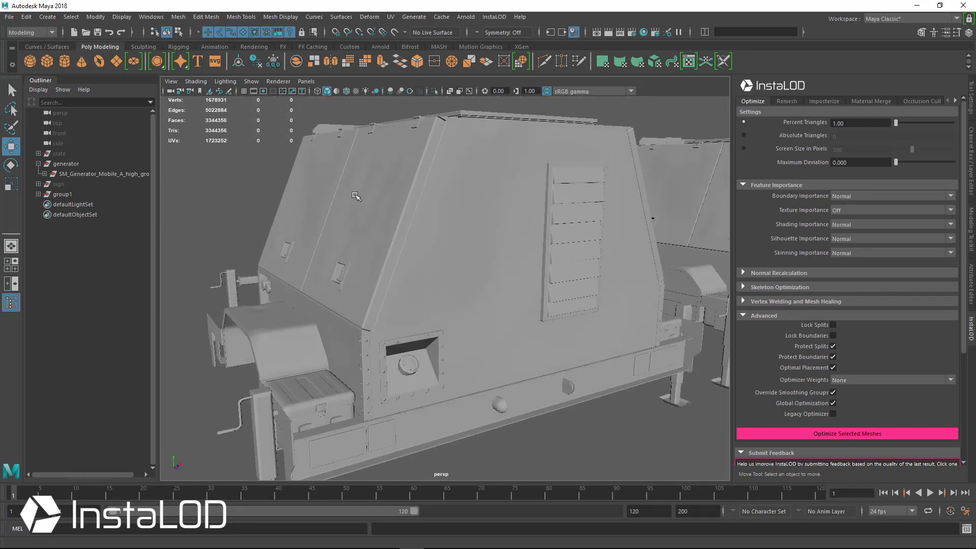
{"action": "left_click_drag", "start_coordinate": [559, 219], "coordinate": [487, 251], "text": "alt"}
{"action": "left_click_drag", "start_coordinate": [582, 222], "coordinate": [426, 283], "text": "alt"}
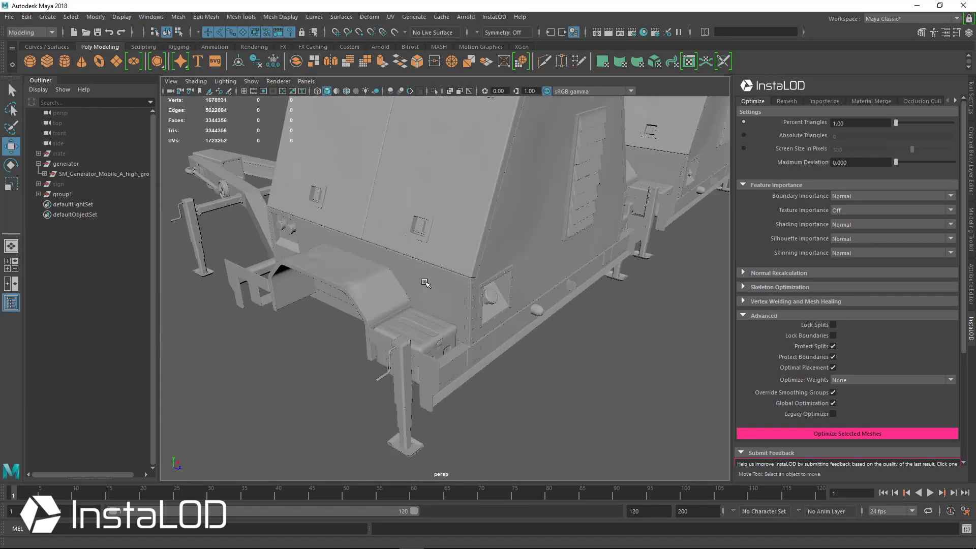
- Isolate the optimized generator housing mesh in the viewport
{"action": "left_click", "coordinate": [436, 323]}
{"action": "left_click_drag", "start_coordinate": [449, 290], "coordinate": [388, 300], "text": "alt"}
{"action": "scroll", "coordinate": [410, 288], "scroll_direction": "down", "scroll_amount": 4}
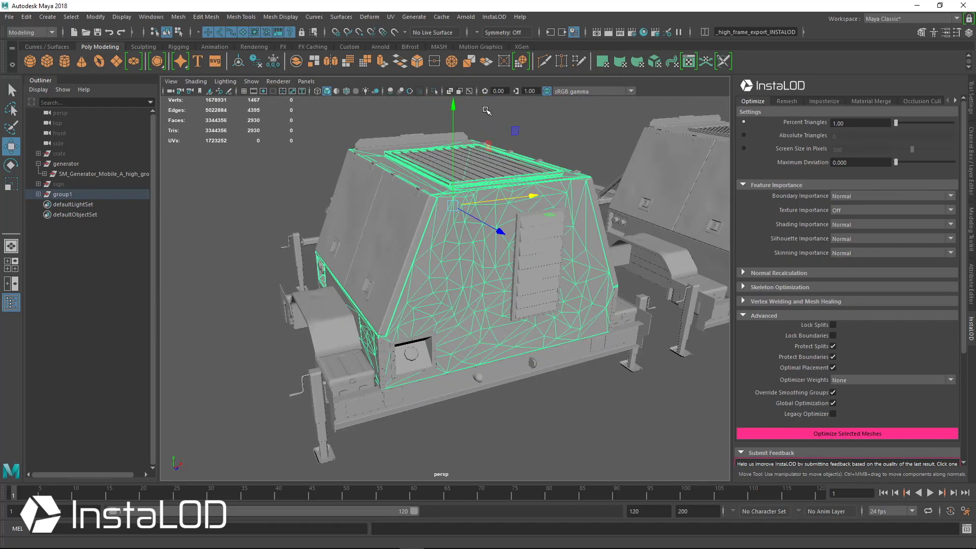
{"action": "left_click", "coordinate": [435, 91]}
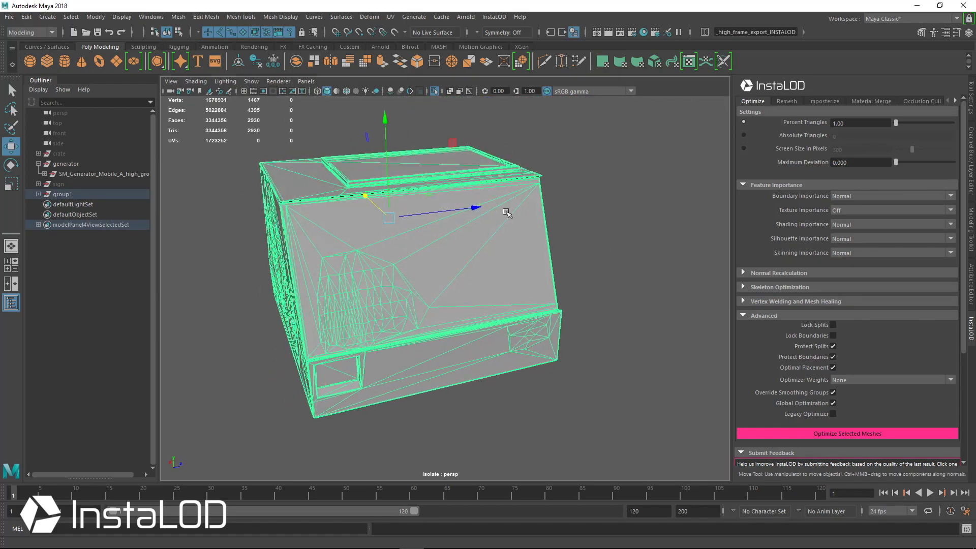
- Examine the isolated housing from all sides, both with its wireframe and plainly shaded
{"action": "left_click_drag", "start_coordinate": [296, 284], "coordinate": [261, 268], "text": "alt"}
{"action": "left_click_drag", "start_coordinate": [388, 334], "coordinate": [442, 248], "text": "alt"}
{"action": "left_click_drag", "start_coordinate": [631, 269], "coordinate": [443, 263], "text": "alt"}
{"action": "left_click_drag", "start_coordinate": [525, 325], "coordinate": [482, 170], "text": "alt"}
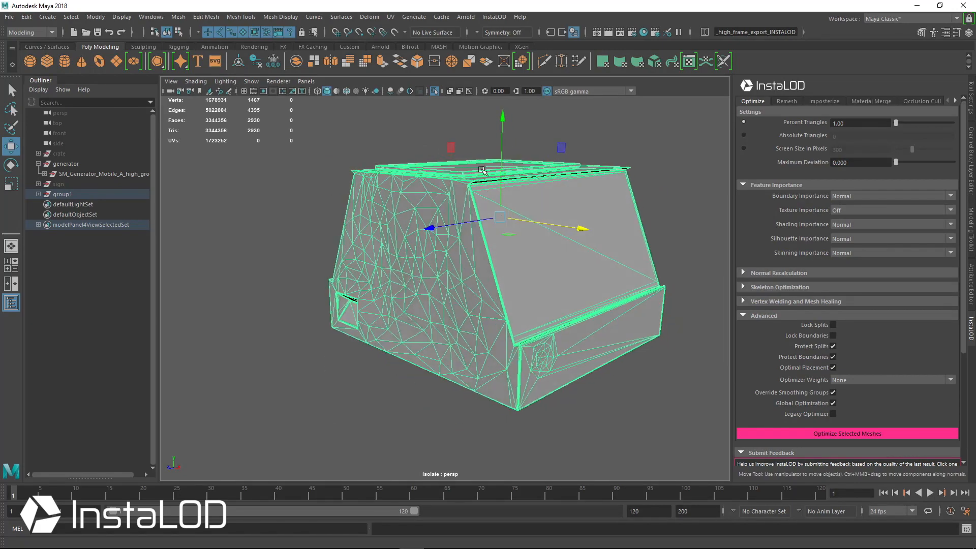
{"action": "left_click_drag", "start_coordinate": [505, 316], "coordinate": [563, 276], "text": "alt"}
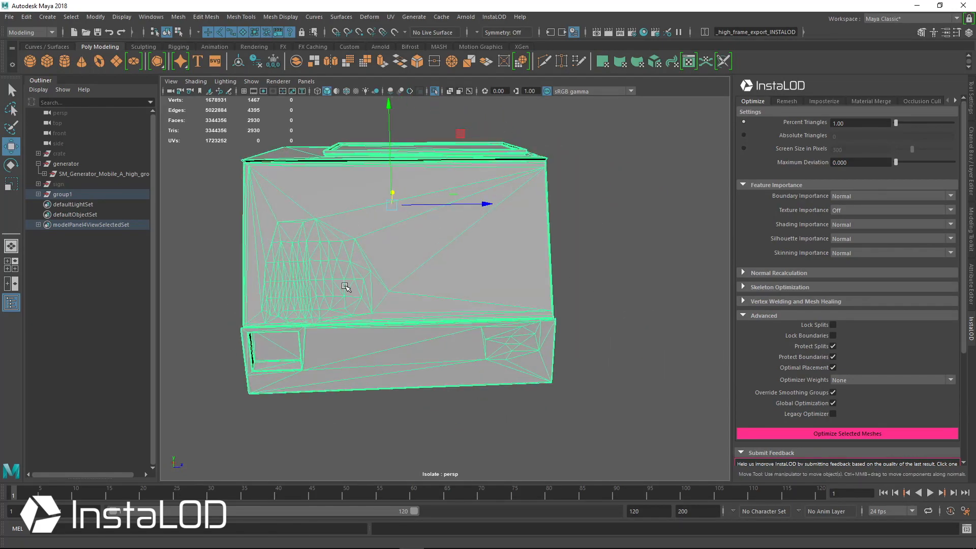
{"action": "left_click_drag", "start_coordinate": [366, 295], "coordinate": [380, 275], "text": "alt"}
{"action": "left_click", "coordinate": [604, 245]}
{"action": "left_click_drag", "start_coordinate": [409, 324], "coordinate": [410, 299], "text": "alt"}
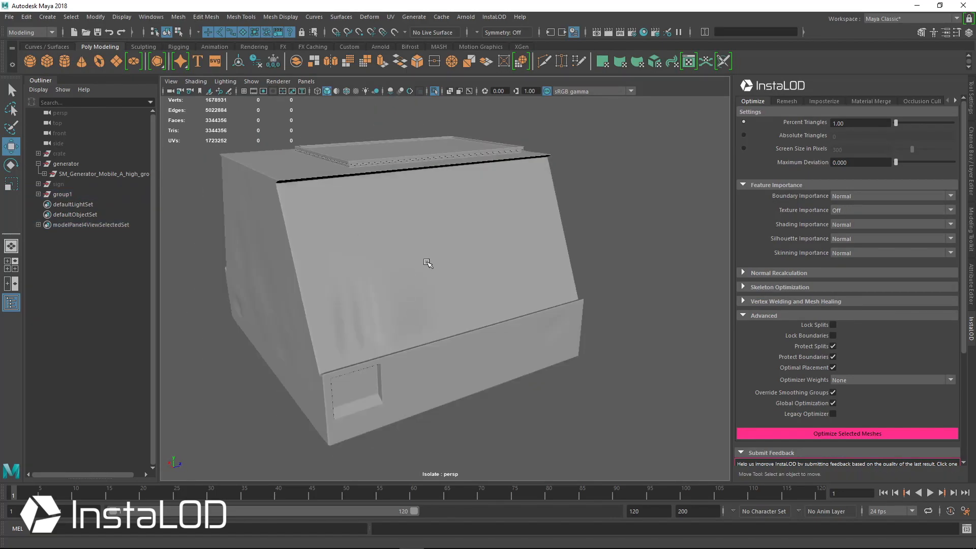
{"action": "left_click_drag", "start_coordinate": [416, 262], "coordinate": [407, 300], "text": "alt"}
{"action": "left_click", "coordinate": [408, 300]}
{"action": "left_click_drag", "start_coordinate": [408, 350], "coordinate": [329, 278], "text": "alt"}
{"action": "left_click_drag", "start_coordinate": [389, 338], "coordinate": [570, 148], "text": "alt"}
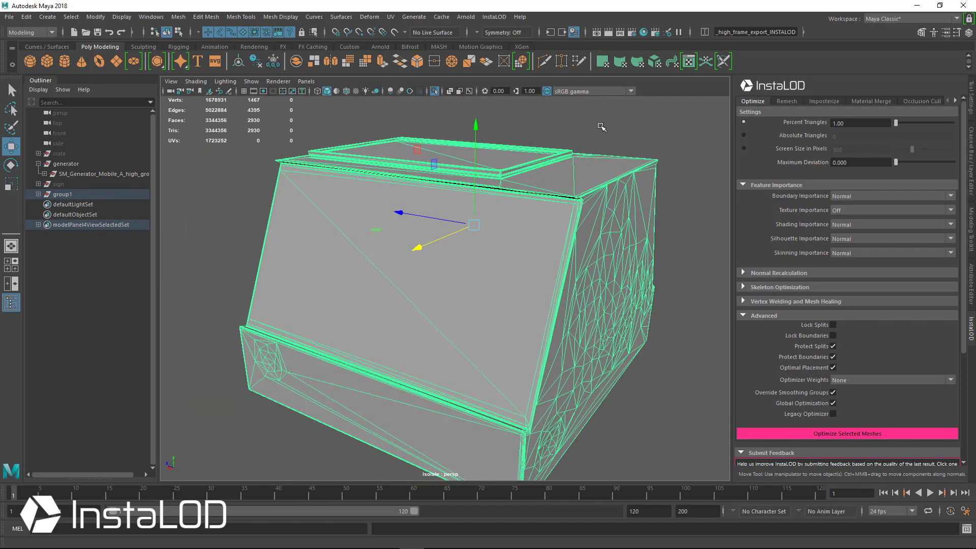
- End the isolation and examine the edges and bevels around the generator's roof up close
{"action": "left_click", "coordinate": [602, 126]}
{"action": "left_click", "coordinate": [434, 92]}
{"action": "right_click_drag", "start_coordinate": [470, 196], "coordinate": [514, 213], "text": "alt"}
{"action": "middle_click_drag", "start_coordinate": [513, 214], "coordinate": [530, 290], "text": "alt"}
{"action": "left_click_drag", "start_coordinate": [529, 290], "coordinate": [473, 298], "text": "alt"}
{"action": "right_click_drag", "start_coordinate": [473, 299], "coordinate": [574, 315], "text": "alt"}
{"action": "left_click_drag", "start_coordinate": [573, 315], "coordinate": [588, 194], "text": "alt"}
{"action": "middle_click_drag", "start_coordinate": [588, 194], "coordinate": [541, 201], "text": "alt"}
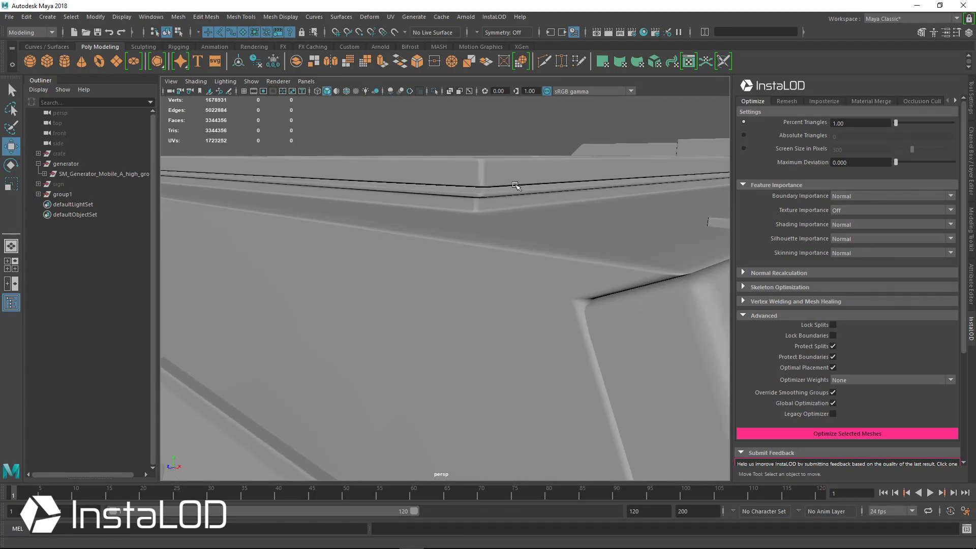
{"action": "left_click", "coordinate": [463, 177]}
{"action": "left_click_drag", "start_coordinate": [510, 182], "coordinate": [468, 183], "text": "alt"}
{"action": "mouse_move", "coordinate": [417, 165]}
{"action": "left_mouse_down", "text": "alt"}
{"action": "mouse_move", "coordinate": [411, 185]}
{"action": "mouse_move", "coordinate": [400, 145]}
{"action": "left_mouse_up", "text": "alt"}
{"action": "right_click_drag", "start_coordinate": [479, 190], "coordinate": [336, 190], "text": "alt"}
{"action": "left_click", "coordinate": [334, 189]}
- View the optimized and original generators side by side from the front
{"action": "left_click_drag", "start_coordinate": [508, 214], "coordinate": [574, 272], "text": "alt"}
{"action": "right_click_drag", "start_coordinate": [573, 272], "coordinate": [407, 223], "text": "alt"}
{"action": "left_click_drag", "start_coordinate": [376, 218], "coordinate": [537, 249], "text": "alt"}
{"action": "left_click_drag", "start_coordinate": [496, 299], "coordinate": [377, 305], "text": "alt"}
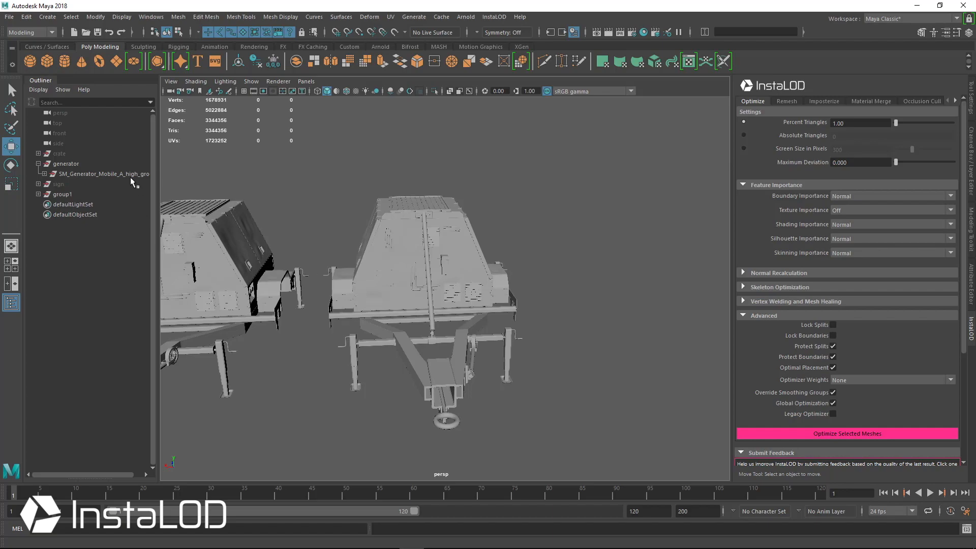
- Optimize the meshes of group1 to an absolute target of 15000 triangles
{"action": "left_click", "coordinate": [80, 194]}
{"action": "left_click_drag", "start_coordinate": [356, 229], "coordinate": [403, 225], "text": "alt"}
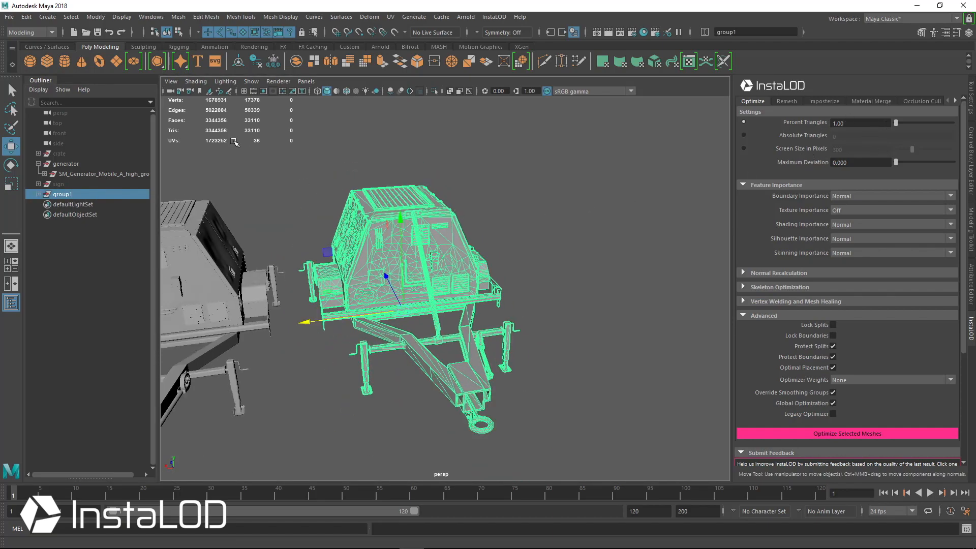
{"action": "left_click_drag", "start_coordinate": [239, 148], "coordinate": [255, 143], "text": "alt"}
{"action": "middle_click_drag", "start_coordinate": [387, 167], "coordinate": [416, 169], "text": "alt"}
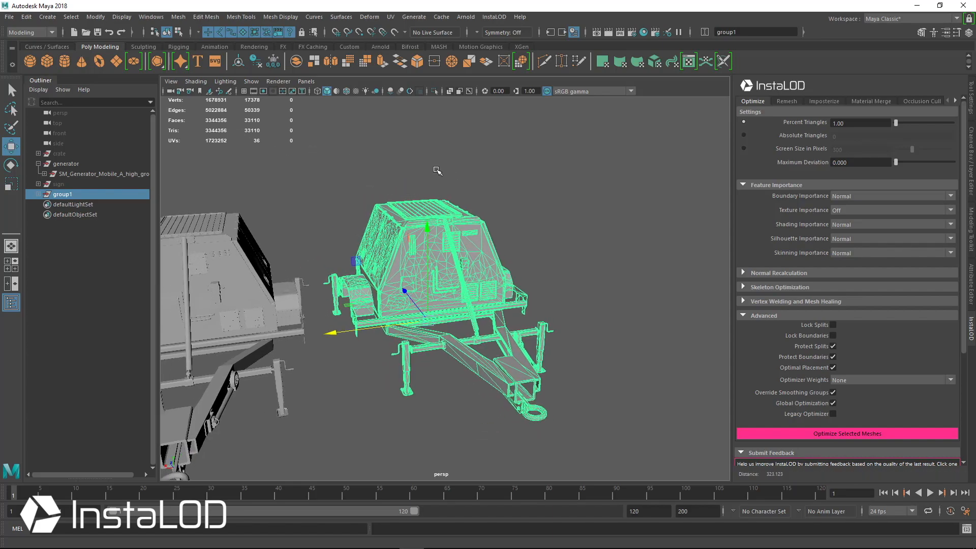
{"action": "left_click", "coordinate": [745, 135]}
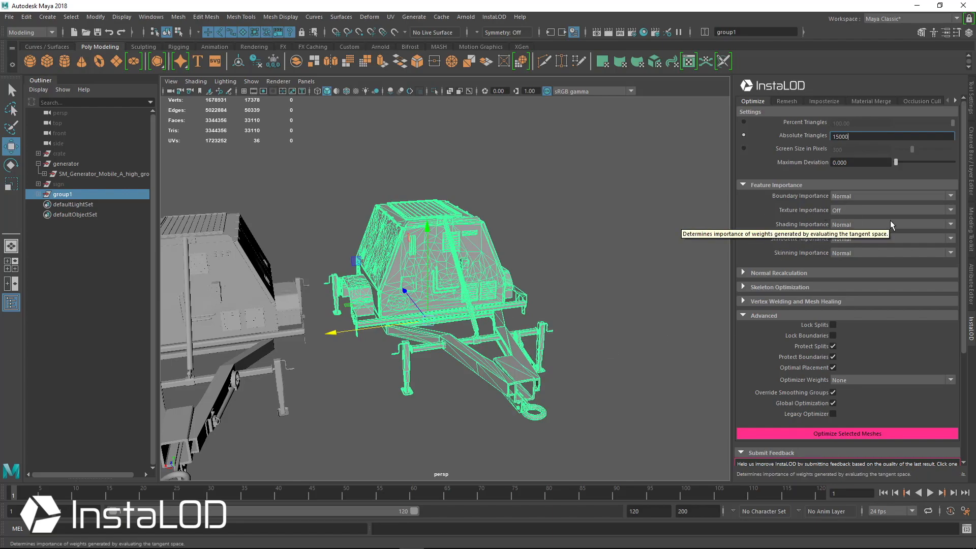
{"action": "left_click_drag", "start_coordinate": [464, 309], "coordinate": [588, 283], "text": "alt"}
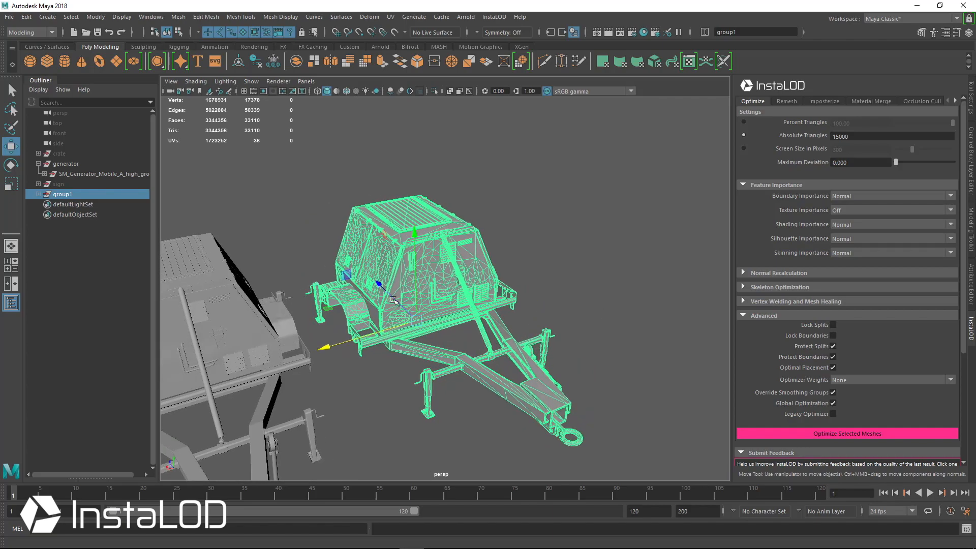
{"action": "left_click_drag", "start_coordinate": [503, 295], "coordinate": [525, 289], "text": "alt"}
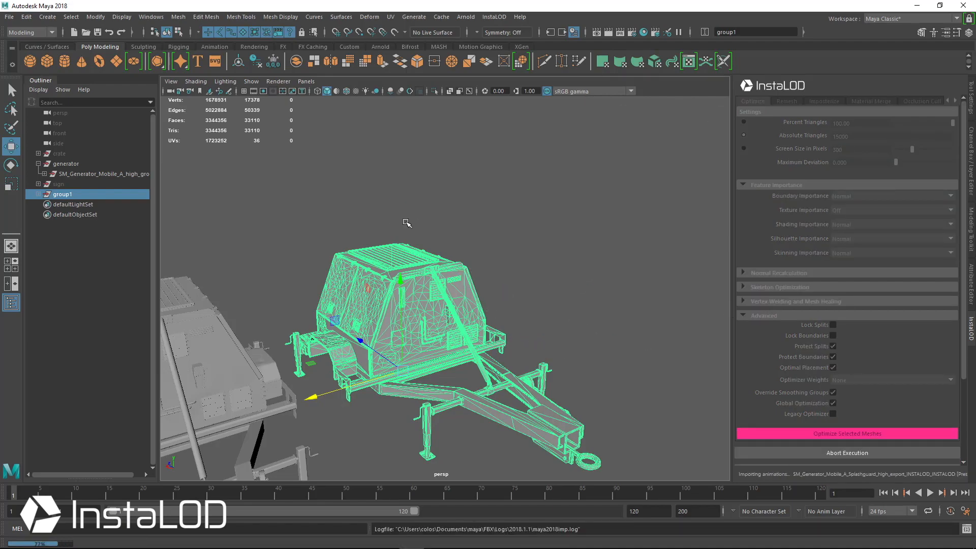
{"action": "left_click_drag", "start_coordinate": [564, 284], "coordinate": [498, 276], "text": "alt"}
- Group the newly optimized generator meshes and move the group sideways beside the previous version
{"action": "key", "text": "ctrl+g"}
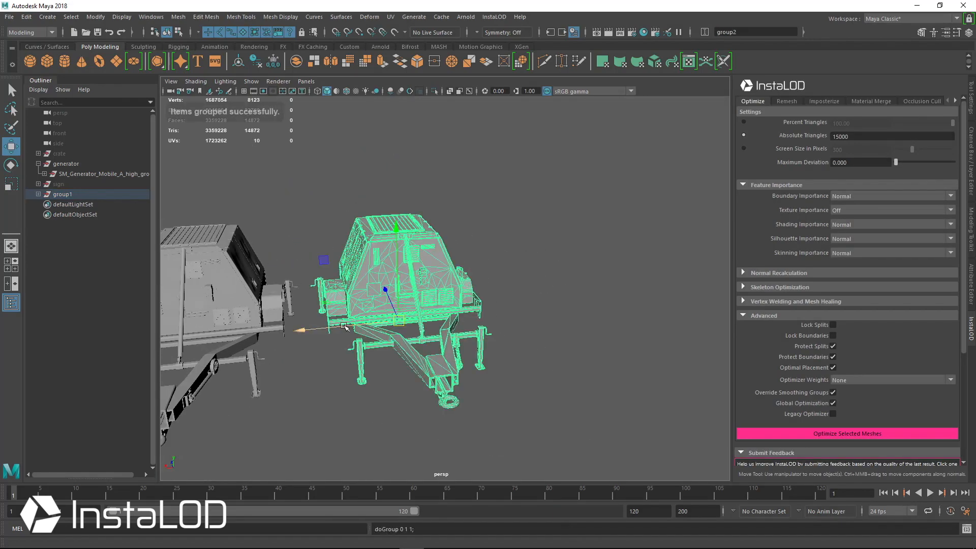
{"action": "left_click_drag", "start_coordinate": [344, 326], "coordinate": [510, 311]}
{"action": "middle_click_drag", "start_coordinate": [510, 311], "coordinate": [401, 311], "text": "alt"}
{"action": "right_click_drag", "start_coordinate": [458, 310], "coordinate": [538, 308], "text": "alt"}
{"action": "left_click_drag", "start_coordinate": [575, 270], "coordinate": [599, 266], "text": "alt"}
{"action": "left_click", "coordinate": [600, 266]}
- Compare the three generator versions lined up next to each other from several angles
{"action": "left_click_drag", "start_coordinate": [482, 304], "coordinate": [402, 301], "text": "alt"}
{"action": "right_click_drag", "start_coordinate": [458, 305], "coordinate": [569, 249], "text": "alt"}
{"action": "left_click_drag", "start_coordinate": [569, 249], "coordinate": [498, 246], "text": "alt"}
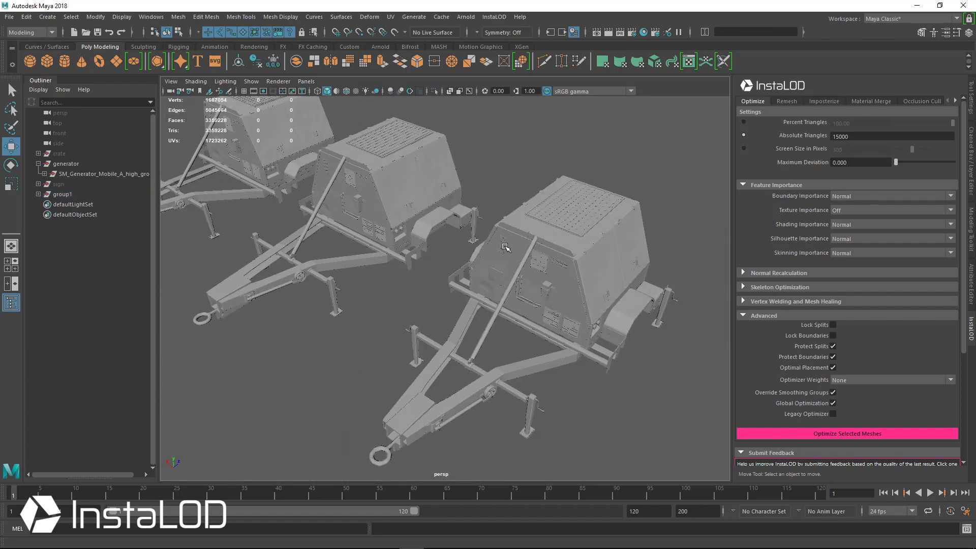
{"action": "middle_click_drag", "start_coordinate": [498, 246], "coordinate": [535, 277], "text": "alt"}
{"action": "right_click_drag", "start_coordinate": [536, 277], "coordinate": [486, 254], "text": "alt"}
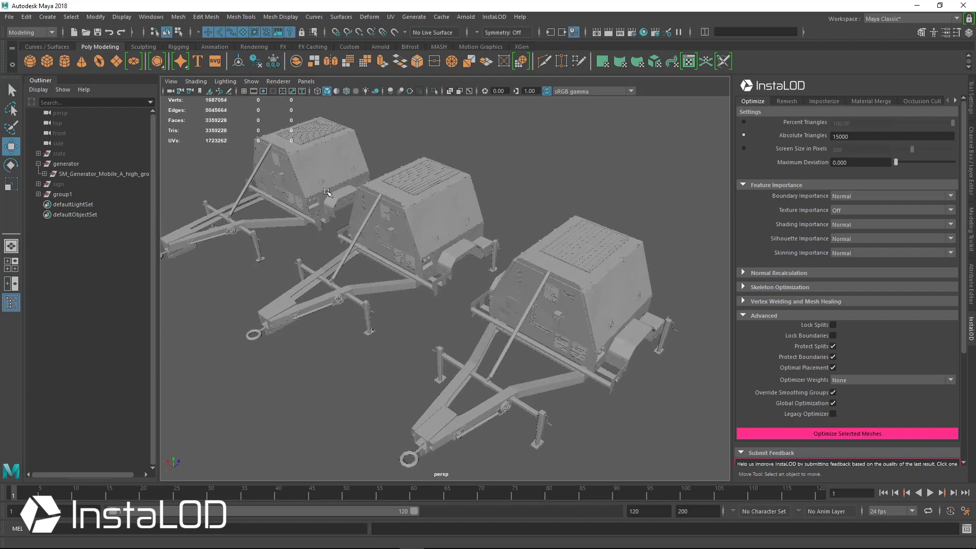
{"action": "left_click_drag", "start_coordinate": [629, 320], "coordinate": [330, 272], "text": "alt"}
{"action": "left_click_drag", "start_coordinate": [545, 295], "coordinate": [577, 360], "text": "alt"}
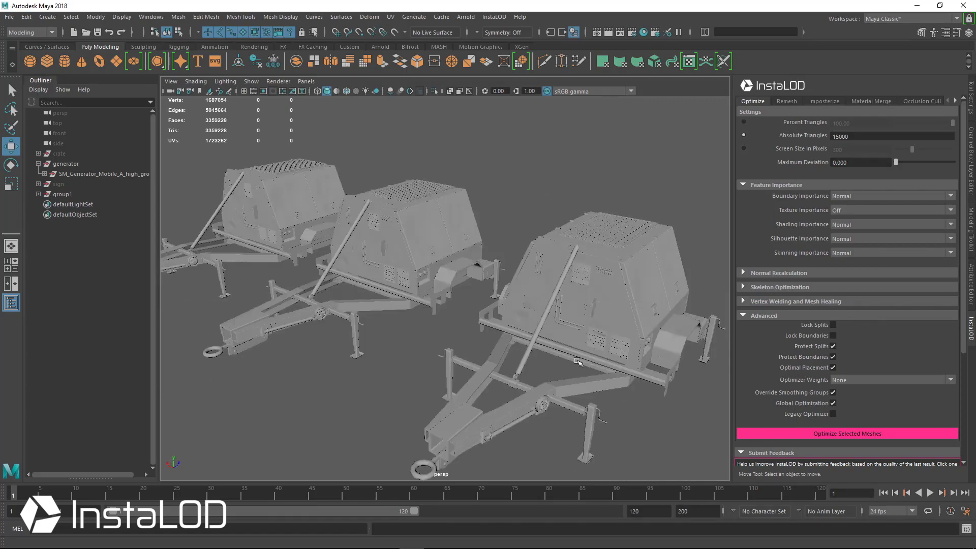
- Select the trailer frame of the 15000-triangle generator and inspect its topology near the jack stand
{"action": "left_click", "coordinate": [558, 387]}
{"action": "middle_click_drag", "start_coordinate": [603, 396], "coordinate": [447, 374], "text": "alt"}
{"action": "left_click_drag", "start_coordinate": [448, 374], "coordinate": [477, 367], "text": "alt"}
{"action": "right_click_drag", "start_coordinate": [478, 366], "coordinate": [501, 372], "text": "alt"}
{"action": "left_click_drag", "start_coordinate": [500, 373], "coordinate": [530, 353], "text": "alt"}
{"action": "right_click_drag", "start_coordinate": [530, 352], "coordinate": [552, 366], "text": "alt"}
{"action": "middle_click_drag", "start_coordinate": [552, 366], "coordinate": [486, 351], "text": "alt"}
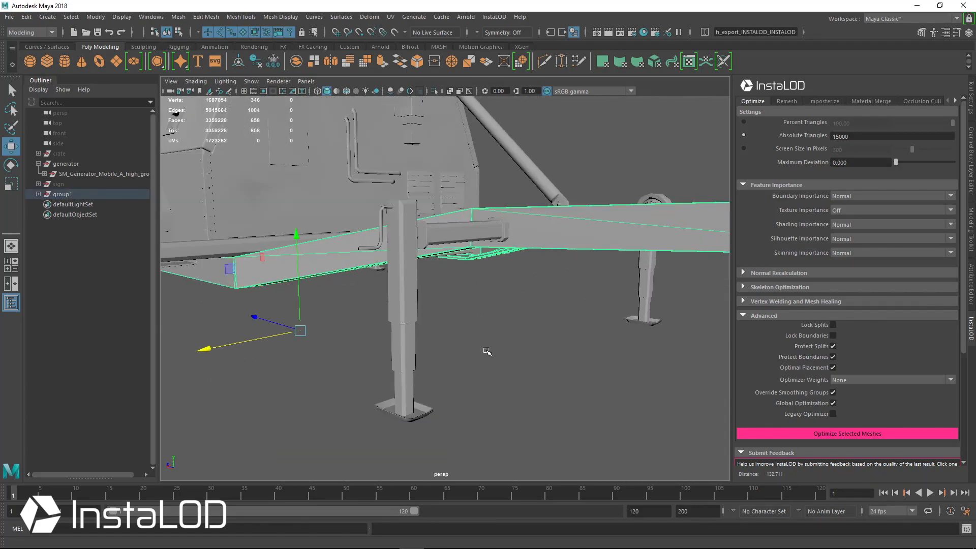
{"action": "right_click_drag", "start_coordinate": [486, 350], "coordinate": [512, 358], "text": "alt"}
- Clear the selection and examine the 15000-triangle generator around its jack stands and frame
{"action": "left_click", "coordinate": [444, 348]}
{"action": "middle_click_drag", "start_coordinate": [450, 351], "coordinate": [467, 323], "text": "alt"}
{"action": "left_click_drag", "start_coordinate": [466, 323], "coordinate": [480, 368], "text": "alt"}
{"action": "middle_click_drag", "start_coordinate": [556, 202], "coordinate": [455, 268], "text": "alt"}
{"action": "right_click_drag", "start_coordinate": [518, 272], "coordinate": [436, 243], "text": "alt"}
{"action": "left_click_drag", "start_coordinate": [467, 260], "coordinate": [418, 338], "text": "alt"}
{"action": "right_click_drag", "start_coordinate": [419, 337], "coordinate": [328, 272], "text": "alt"}
{"action": "left_click_drag", "start_coordinate": [362, 329], "coordinate": [345, 289], "text": "alt"}
- Separate the 15000-triangle generator meshes from group1 into their own top-level group
{"action": "left_click", "coordinate": [70, 193]}
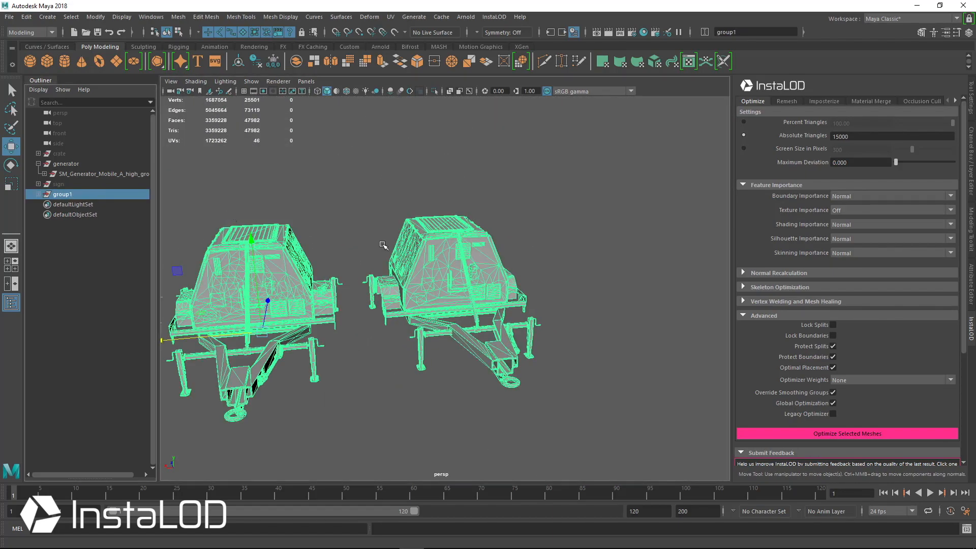
{"action": "left_click", "coordinate": [39, 194]}
{"action": "left_click_drag", "start_coordinate": [348, 182], "coordinate": [580, 353]}
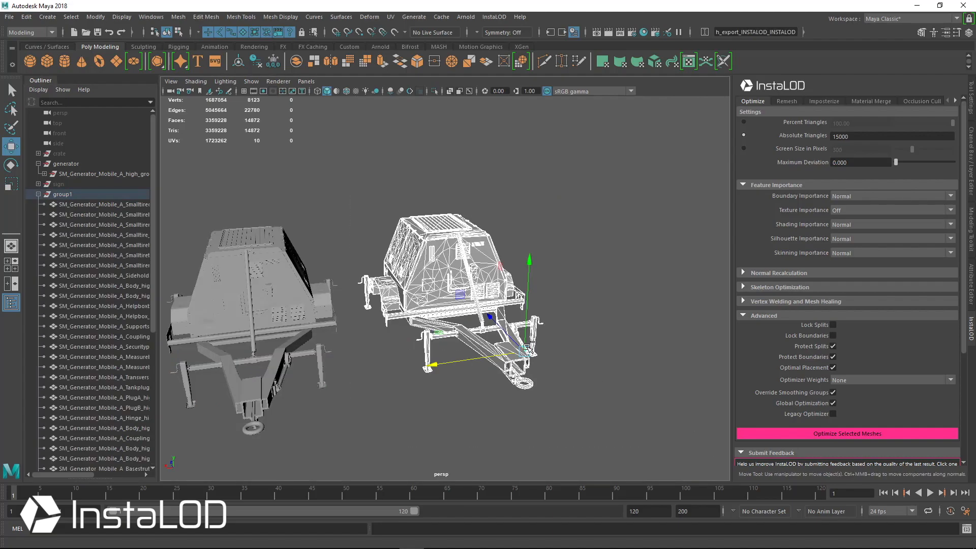
{"action": "key", "text": "ctrl+g"}
{"action": "middle_click_drag", "start_coordinate": [427, 322], "coordinate": [349, 329], "text": "alt"}
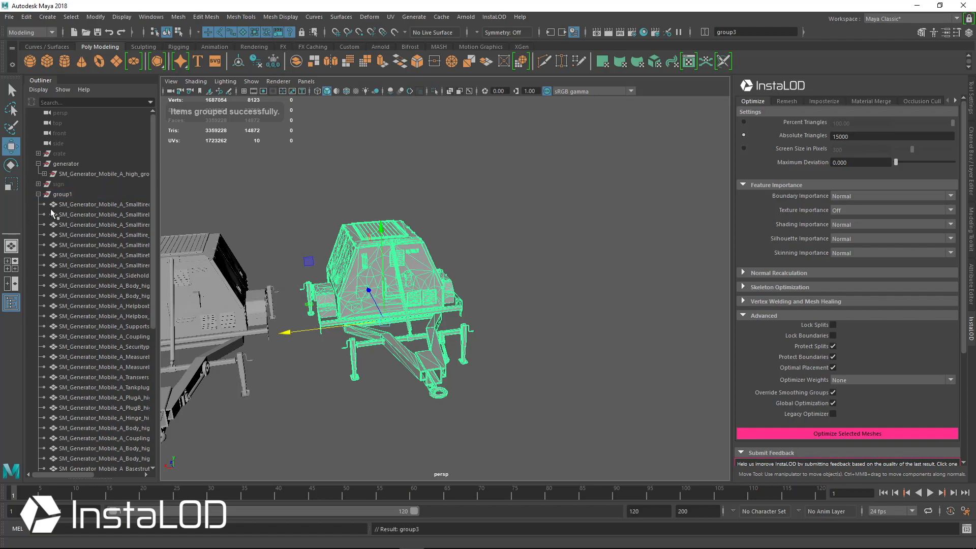
{"action": "left_click", "coordinate": [39, 194]}
- Unwrap the UVs of the meshes in group3 with InstaLOD's HardSurfaceAxial strategy
{"action": "mouse_move", "coordinate": [480, 262]}
{"action": "left_mouse_down", "text": "alt"}
{"action": "mouse_move", "coordinate": [439, 259]}
{"action": "mouse_move", "coordinate": [488, 258]}
{"action": "left_mouse_up", "text": "alt"}
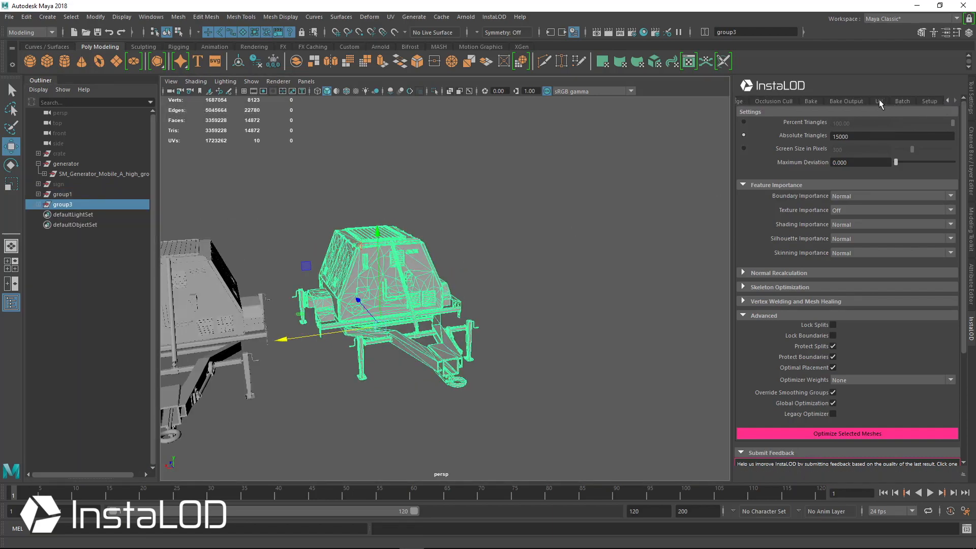
{"action": "left_click", "coordinate": [880, 101]}
{"action": "left_click", "coordinate": [859, 262]}
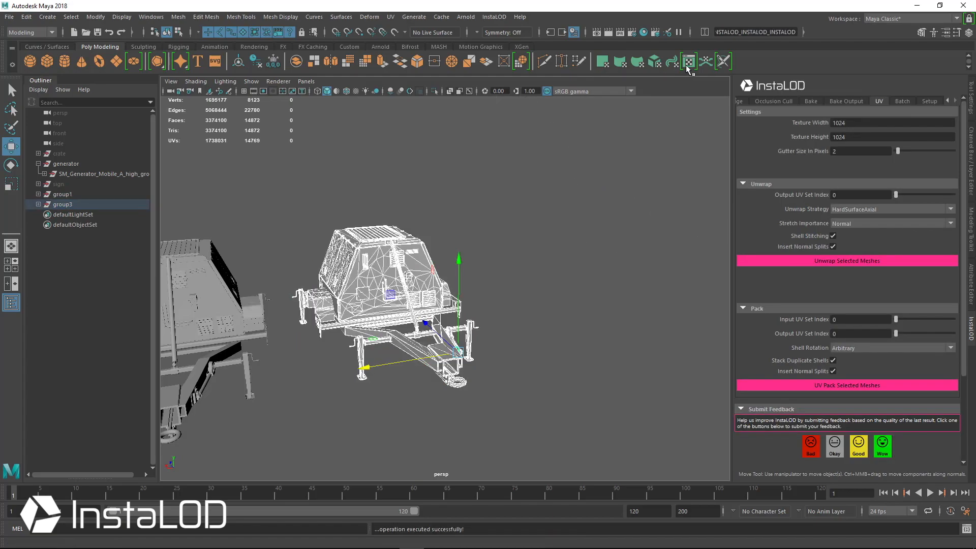
- Group the unwrapped generator meshes and move the group sideways away from the source generator
{"action": "middle_click_drag", "start_coordinate": [503, 217], "coordinate": [484, 206], "text": "alt"}
{"action": "key", "text": "ctrl+g"}
{"action": "left_click_drag", "start_coordinate": [484, 208], "coordinate": [430, 309], "text": "alt"}
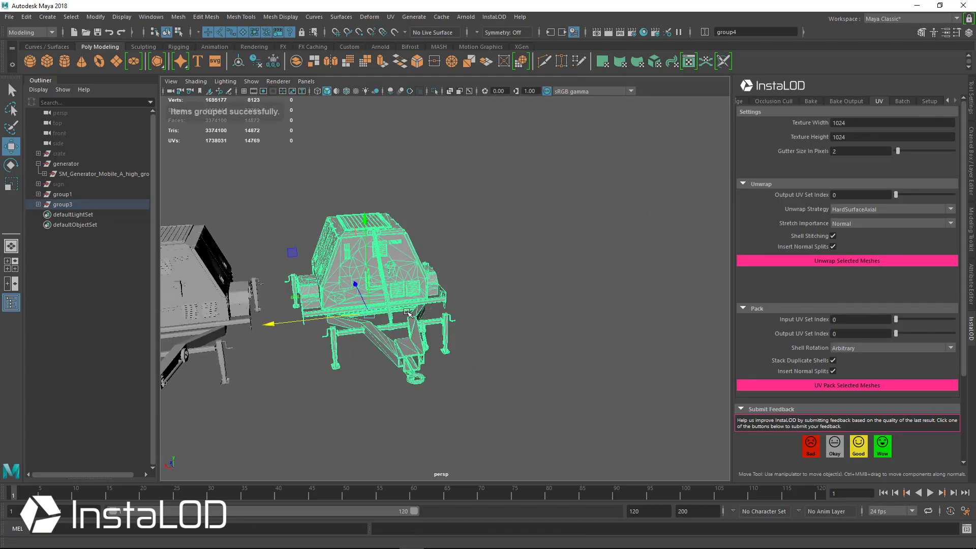
{"action": "left_click_drag", "start_coordinate": [309, 317], "coordinate": [502, 210]}
{"action": "middle_click_drag", "start_coordinate": [501, 210], "coordinate": [399, 237], "text": "alt"}
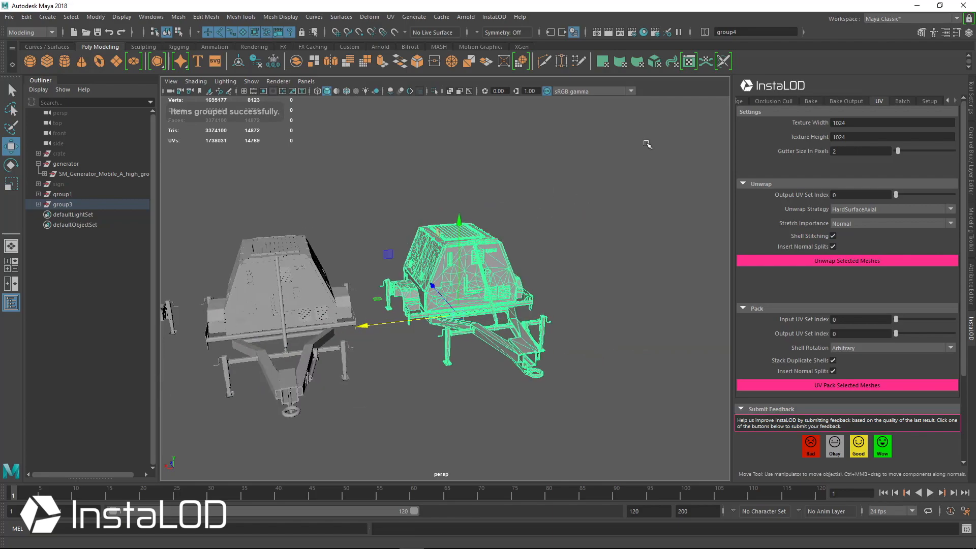
- Review the unwrapped generator's UV layout in the UV Editor, and view the model beside the other versions
{"action": "left_click", "coordinate": [689, 61]}
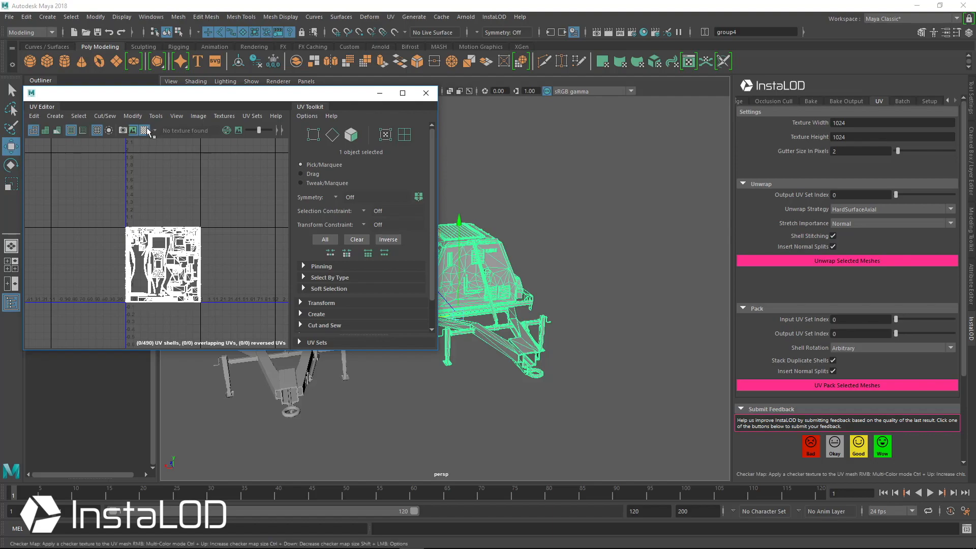
{"action": "left_click", "coordinate": [427, 95]}
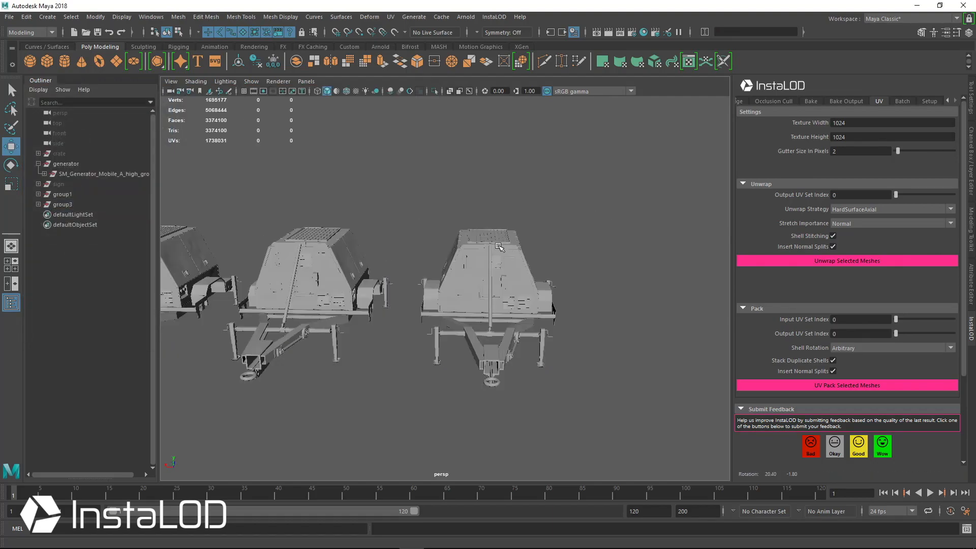
{"action": "scroll", "coordinate": [673, 271], "scroll_direction": "up", "scroll_amount": 6}
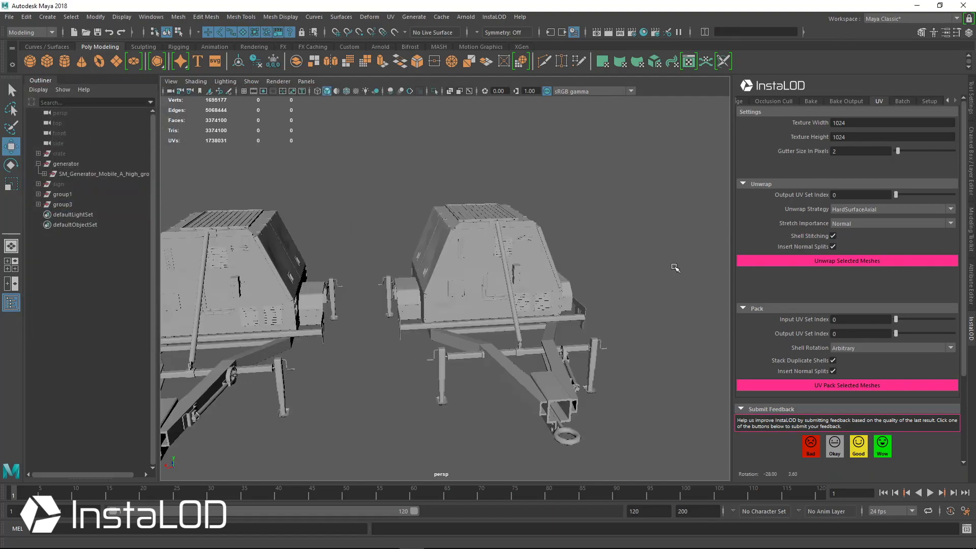
{"action": "left_click_drag", "start_coordinate": [466, 294], "coordinate": [495, 291], "text": "alt"}
{"action": "middle_click_drag", "start_coordinate": [430, 259], "coordinate": [618, 265], "text": "alt"}
{"action": "right_click_drag", "start_coordinate": [618, 265], "coordinate": [527, 334], "text": "alt"}
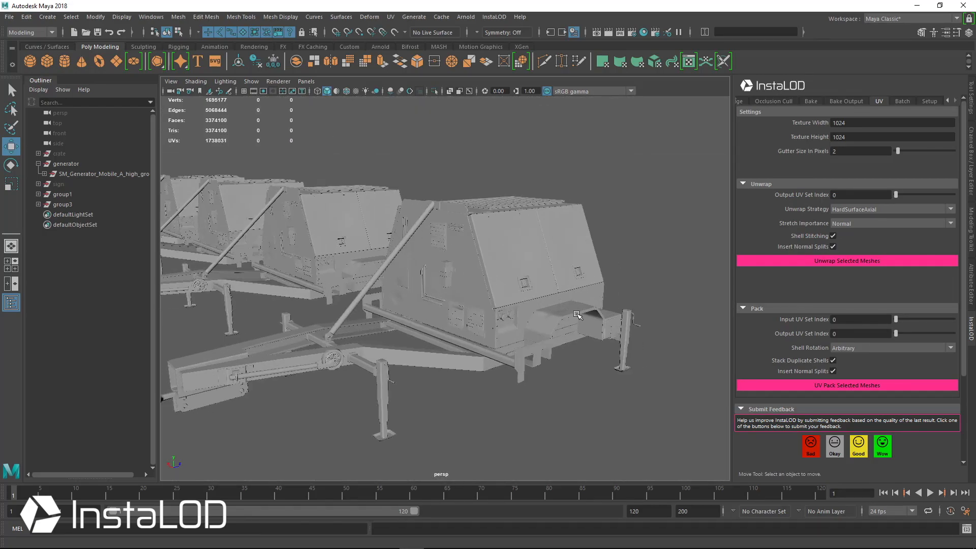
- Save the scene and delete the optimized generator groups group1 and group3
{"action": "left_click_drag", "start_coordinate": [531, 314], "coordinate": [469, 288], "text": "alt"}
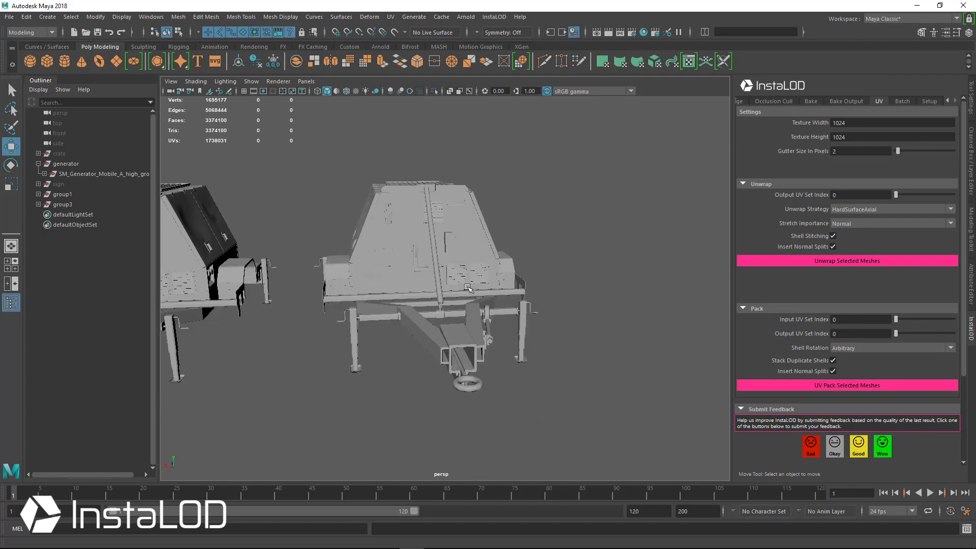
{"action": "key", "text": "ctrl+s"}
{"action": "left_click", "coordinate": [65, 194]}
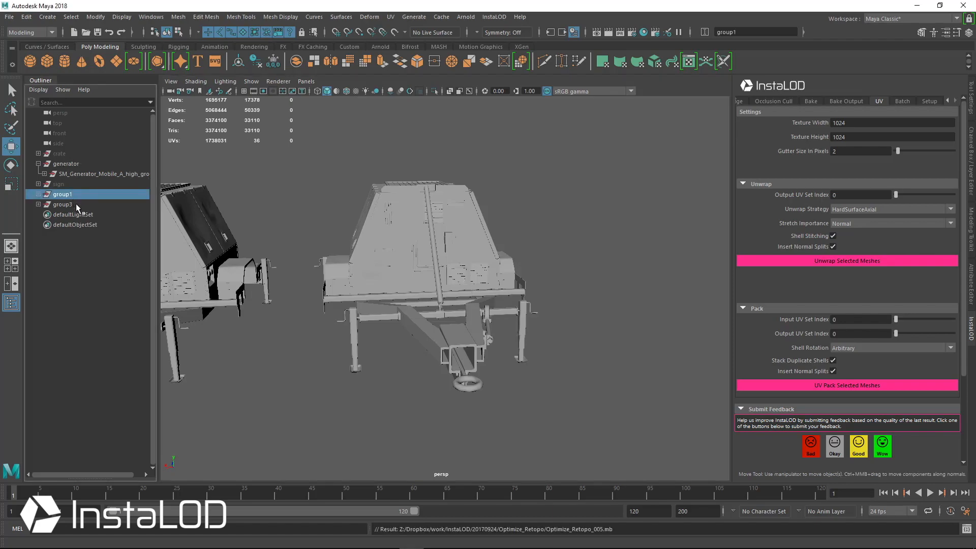
{"action": "left_click", "coordinate": [75, 203], "text": "shift"}
{"action": "key", "text": "Delete"}
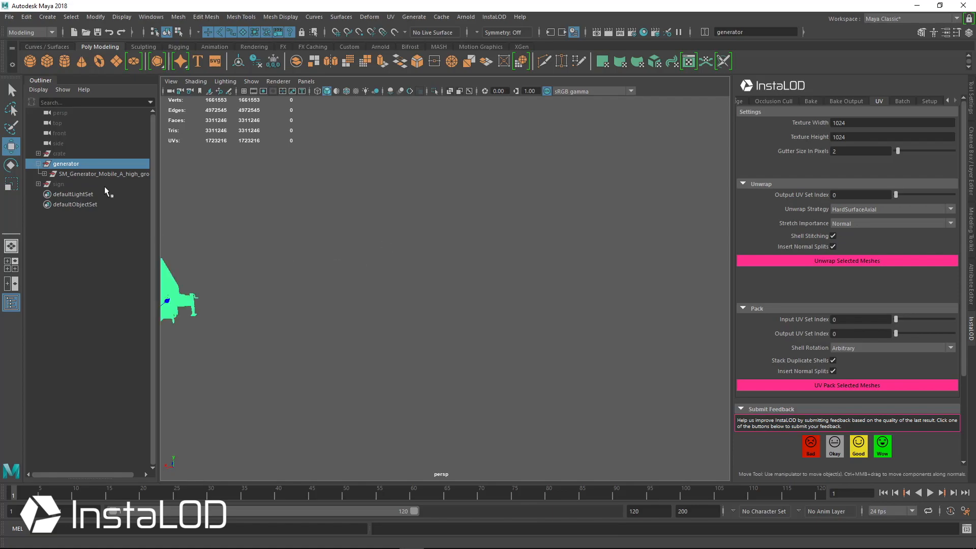
- Unhide the sign group and hide the generator group, framing the sign
{"action": "left_click", "coordinate": [105, 186]}
{"action": "left_click", "coordinate": [76, 163]}
{"action": "key", "text": "ctrl+h"}
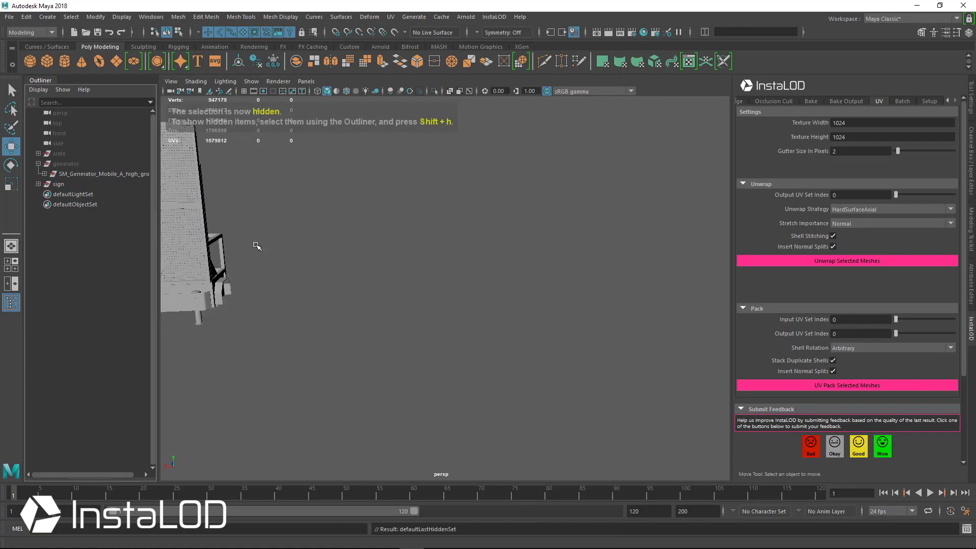
{"action": "key", "text": "a"}
{"action": "scroll", "coordinate": [458, 313], "scroll_direction": "up", "scroll_amount": 6}
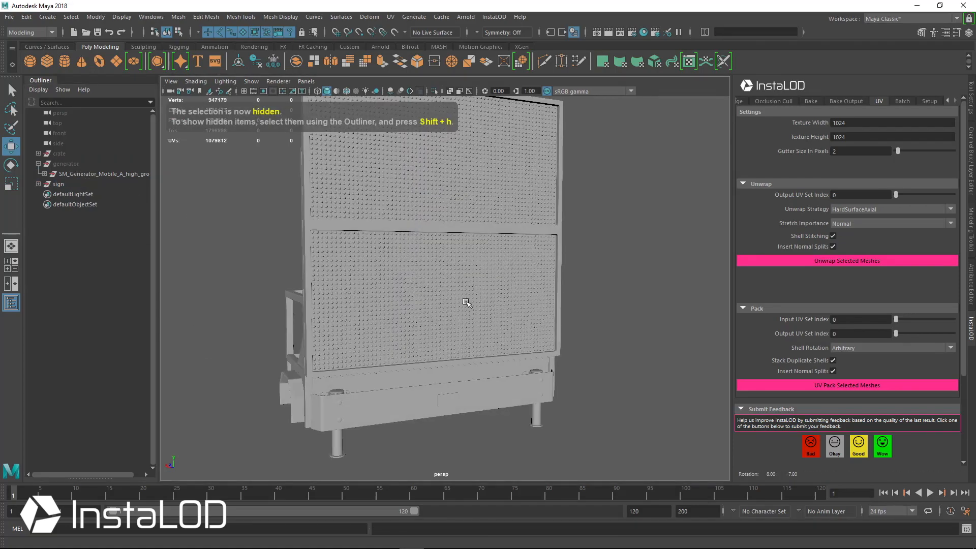
- Examine the sign's display pixels and the connector meshes on its support legs
{"action": "left_click", "coordinate": [488, 299]}
{"action": "key", "text": "q"}
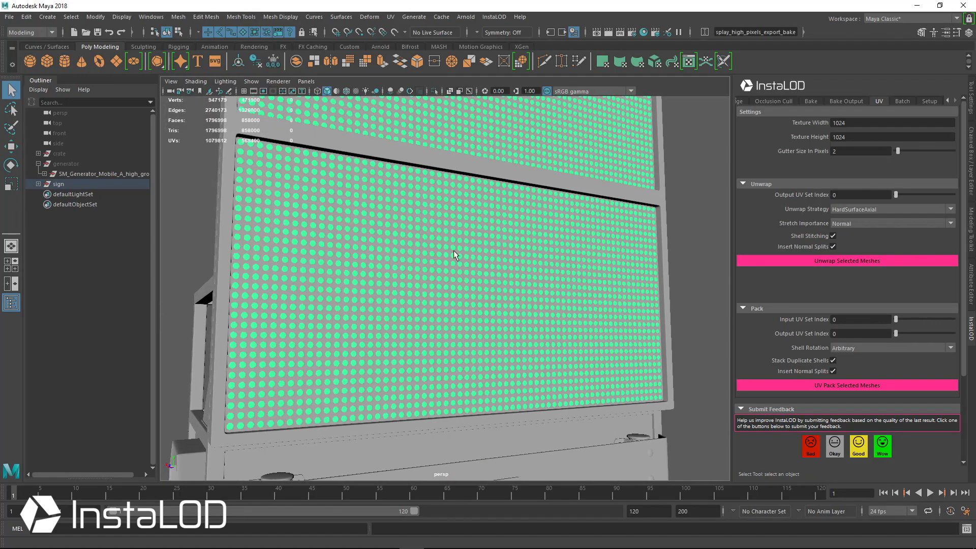
{"action": "scroll", "coordinate": [443, 253], "scroll_direction": "down", "scroll_amount": 3}
{"action": "middle_click_drag", "start_coordinate": [433, 255], "coordinate": [446, 260], "text": "alt"}
{"action": "left_click_drag", "start_coordinate": [446, 259], "coordinate": [505, 316], "text": "alt"}
{"action": "left_click", "coordinate": [625, 276]}
{"action": "left_click", "coordinate": [528, 320]}
{"action": "left_click", "coordinate": [488, 330]}
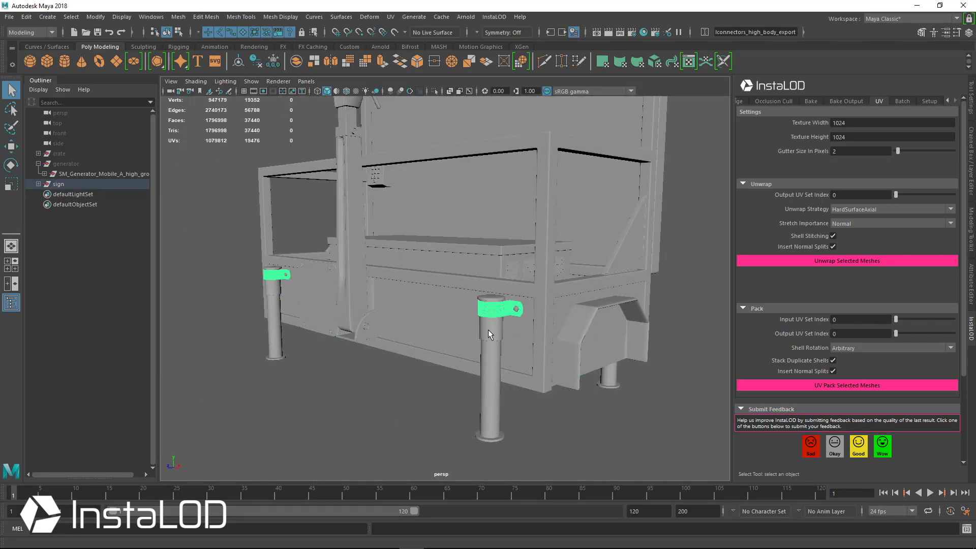
{"action": "left_click", "coordinate": [549, 327]}
{"action": "left_click", "coordinate": [514, 312]}
- Isolate the sign's plates mesh to examine its geometry, and return to the full model
{"action": "left_click_drag", "start_coordinate": [515, 312], "coordinate": [478, 190], "text": "alt"}
{"action": "left_click", "coordinate": [436, 90]}
{"action": "left_click_drag", "start_coordinate": [458, 231], "coordinate": [389, 298], "text": "alt"}
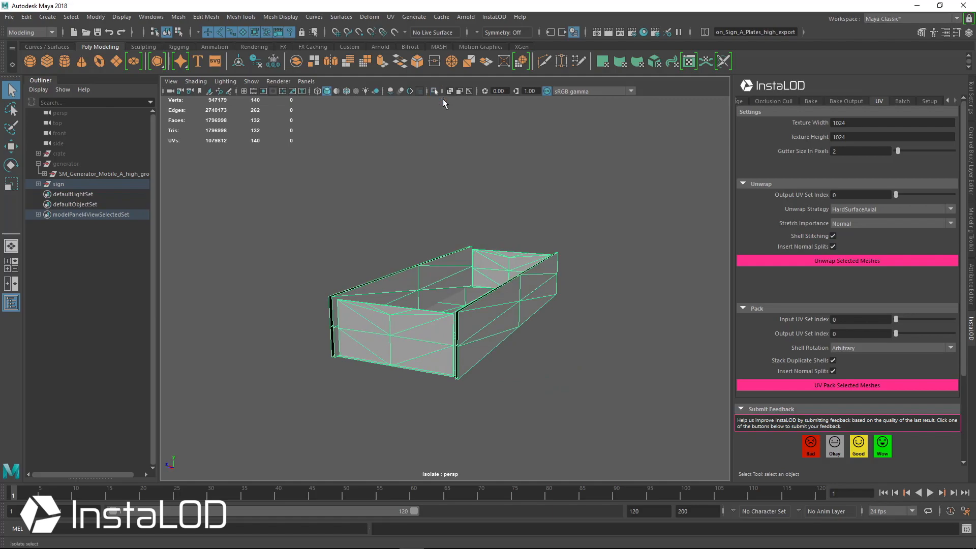
{"action": "left_click", "coordinate": [435, 91]}
- Examine the display frame and box meshes of the sign by selecting them individually
{"action": "scroll", "coordinate": [642, 318], "scroll_direction": "up", "scroll_amount": 5}
{"action": "left_click", "coordinate": [606, 328]}
{"action": "left_click_drag", "start_coordinate": [605, 329], "coordinate": [483, 324], "text": "alt"}
{"action": "left_click", "coordinate": [465, 294]}
{"action": "left_click", "coordinate": [502, 289]}
{"action": "left_click", "coordinate": [456, 284]}
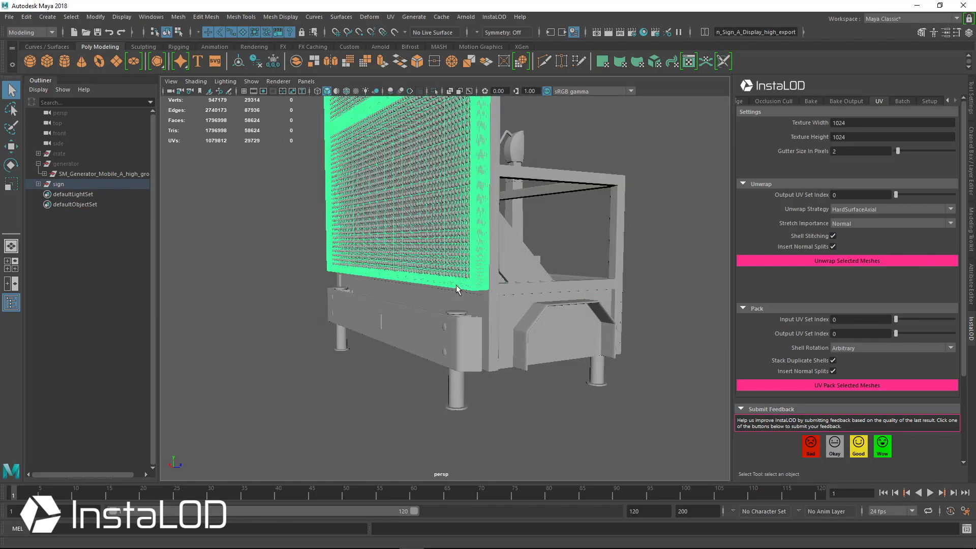
{"action": "left_click", "coordinate": [528, 268]}
{"action": "left_click_drag", "start_coordinate": [528, 268], "coordinate": [403, 365], "text": "alt"}
{"action": "left_click", "coordinate": [401, 294]}
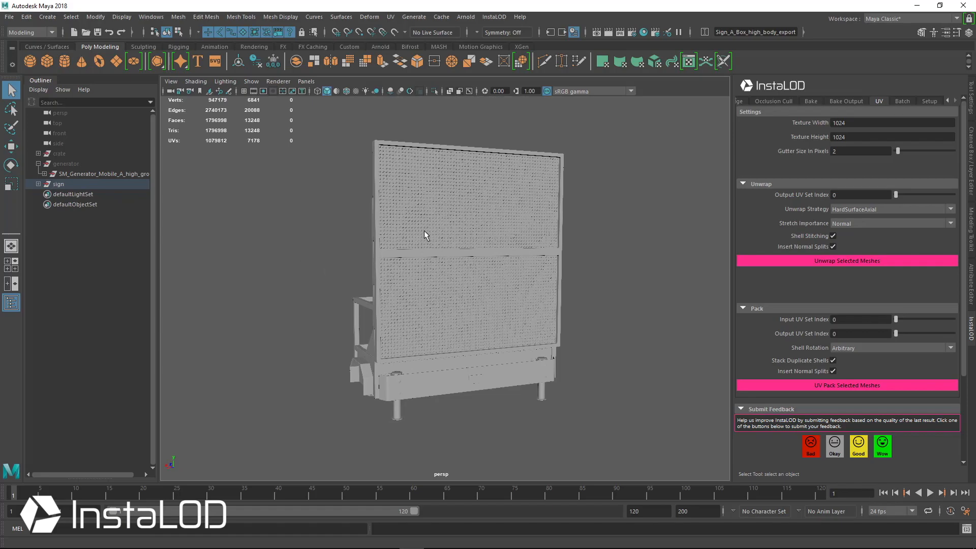
- Collapse the generator group and hide the display pixels mesh on the sign
{"action": "left_click", "coordinate": [38, 164]}
{"action": "left_click_drag", "start_coordinate": [347, 218], "coordinate": [353, 226], "text": "alt"}
{"action": "right_click_drag", "start_coordinate": [353, 226], "coordinate": [486, 245], "text": "alt"}
{"action": "left_click_drag", "start_coordinate": [487, 245], "coordinate": [406, 279], "text": "alt"}
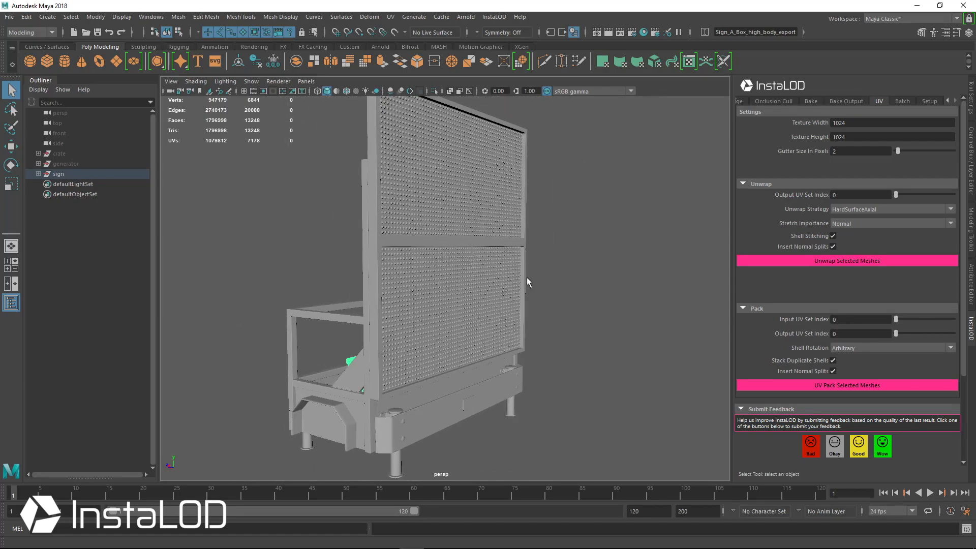
{"action": "left_click", "coordinate": [508, 278]}
{"action": "left_click_drag", "start_coordinate": [481, 274], "coordinate": [427, 281], "text": "alt"}
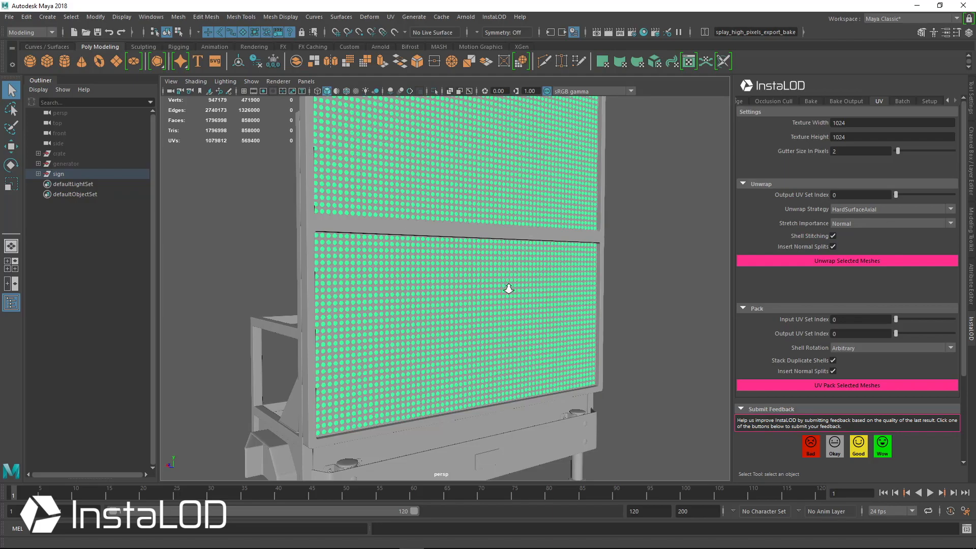
{"action": "right_click_drag", "start_coordinate": [509, 289], "coordinate": [487, 303], "text": "alt"}
{"action": "middle_click_drag", "start_coordinate": [487, 303], "coordinate": [512, 321], "text": "alt"}
{"action": "key", "text": "ctrl+h"}
- Select the whole sign group and examine its remaining geometry from the rear
{"action": "left_click_drag", "start_coordinate": [473, 310], "coordinate": [503, 324], "text": "alt"}
{"action": "right_click_drag", "start_coordinate": [502, 324], "coordinate": [452, 305], "text": "alt"}
{"action": "middle_click_drag", "start_coordinate": [452, 304], "coordinate": [448, 290], "text": "alt"}
{"action": "left_click", "coordinate": [88, 173]}
{"action": "left_click_drag", "start_coordinate": [360, 246], "coordinate": [422, 254], "text": "alt"}
{"action": "right_click_drag", "start_coordinate": [422, 254], "coordinate": [453, 259], "text": "alt"}
{"action": "left_click_drag", "start_coordinate": [452, 259], "coordinate": [505, 270], "text": "alt"}
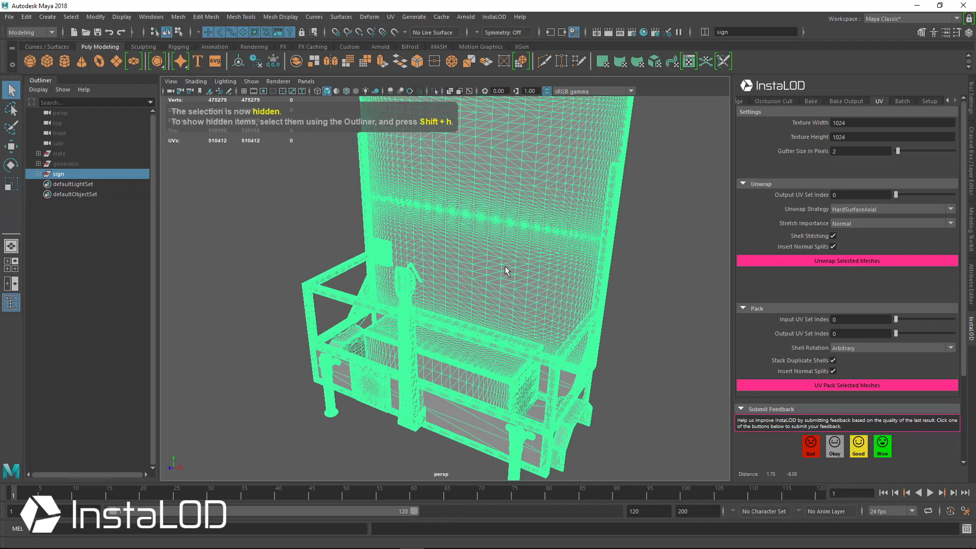
{"action": "right_click_drag", "start_coordinate": [505, 270], "coordinate": [534, 270], "text": "alt"}
{"action": "middle_click_drag", "start_coordinate": [534, 270], "coordinate": [402, 274], "text": "alt"}
{"action": "right_click_drag", "start_coordinate": [403, 274], "coordinate": [214, 281], "text": "alt"}
{"action": "left_click_drag", "start_coordinate": [213, 280], "coordinate": [297, 294], "text": "alt"}
- Examine the keypad key meshes on the sign's control computer up close
{"action": "left_click", "coordinate": [264, 291]}
{"action": "right_click_drag", "start_coordinate": [297, 294], "coordinate": [385, 318], "text": "alt"}
{"action": "left_click_drag", "start_coordinate": [386, 318], "coordinate": [536, 341], "text": "alt"}
{"action": "right_click_drag", "start_coordinate": [535, 341], "coordinate": [580, 345], "text": "alt"}
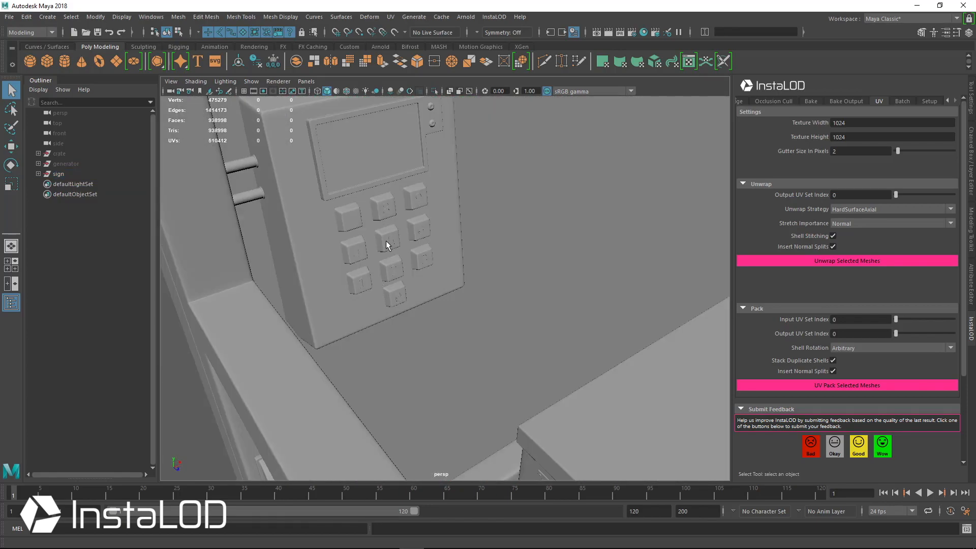
{"action": "left_click", "coordinate": [386, 261]}
{"action": "right_click_drag", "start_coordinate": [356, 277], "coordinate": [396, 280], "text": "alt"}
{"action": "left_click_drag", "start_coordinate": [396, 279], "coordinate": [353, 260], "text": "alt"}
{"action": "right_click_drag", "start_coordinate": [353, 259], "coordinate": [381, 263], "text": "alt"}
{"action": "left_click_drag", "start_coordinate": [381, 263], "coordinate": [409, 276], "text": "alt"}
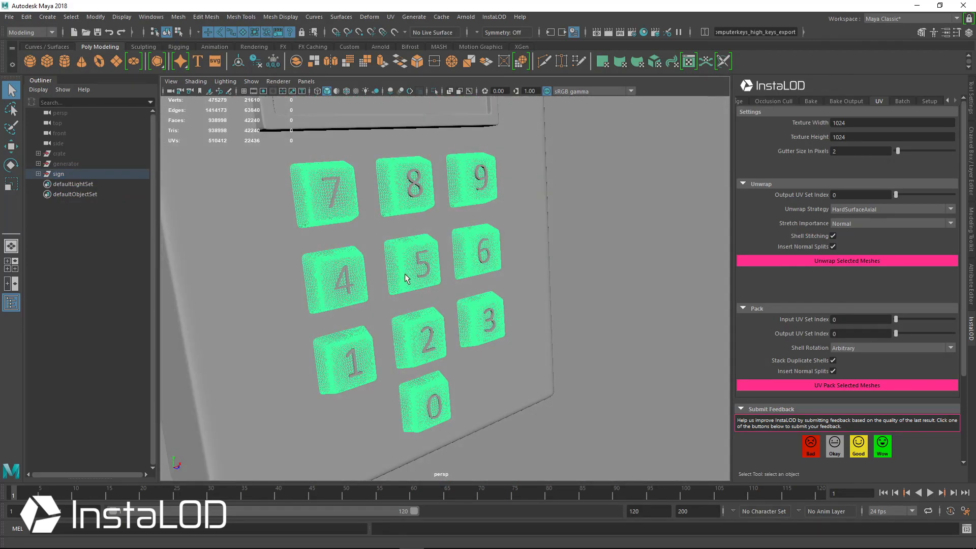
{"action": "middle_click_drag", "start_coordinate": [410, 276], "coordinate": [421, 285], "text": "alt"}
- Hide the raised key figures and the two small round details beside the control computer's screen
{"action": "left_click", "coordinate": [426, 190]}
{"action": "right_click_drag", "start_coordinate": [471, 223], "coordinate": [467, 173], "text": "alt"}
{"action": "middle_click_drag", "start_coordinate": [466, 172], "coordinate": [464, 283], "text": "alt"}
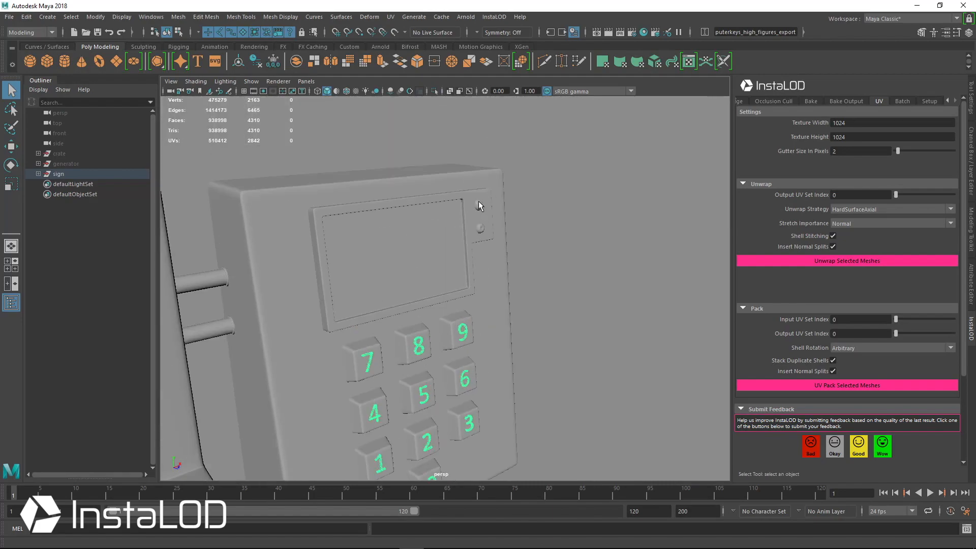
{"action": "left_click_drag", "start_coordinate": [488, 229], "coordinate": [499, 251], "text": "alt"}
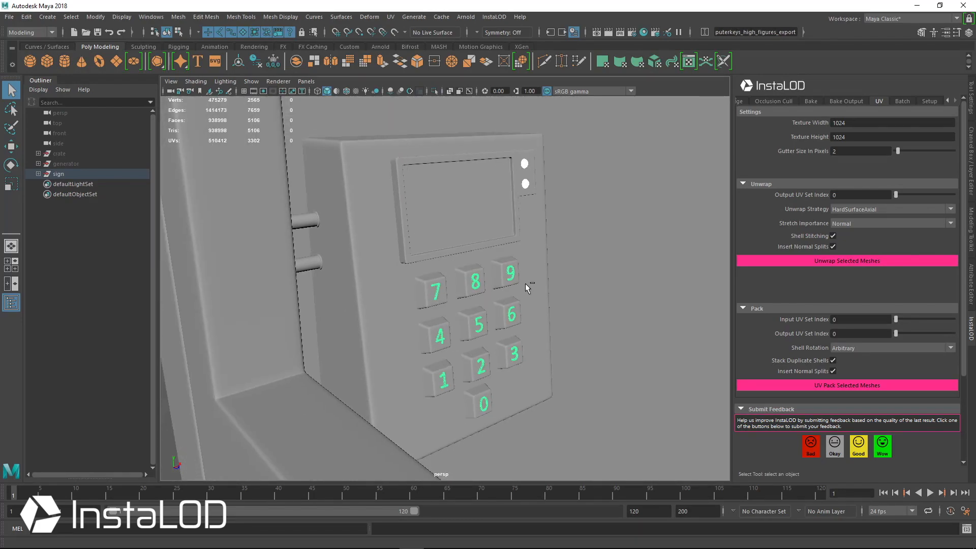
{"action": "key", "text": "ctrl+h"}
- Examine the vent details on the sign's box and the rest of the sign from several sides
{"action": "left_click_drag", "start_coordinate": [523, 294], "coordinate": [558, 387], "text": "alt"}
{"action": "scroll", "coordinate": [557, 386], "scroll_direction": "up", "scroll_amount": 4}
{"action": "middle_click_drag", "start_coordinate": [557, 386], "coordinate": [542, 331], "text": "alt"}
{"action": "left_click", "coordinate": [459, 329]}
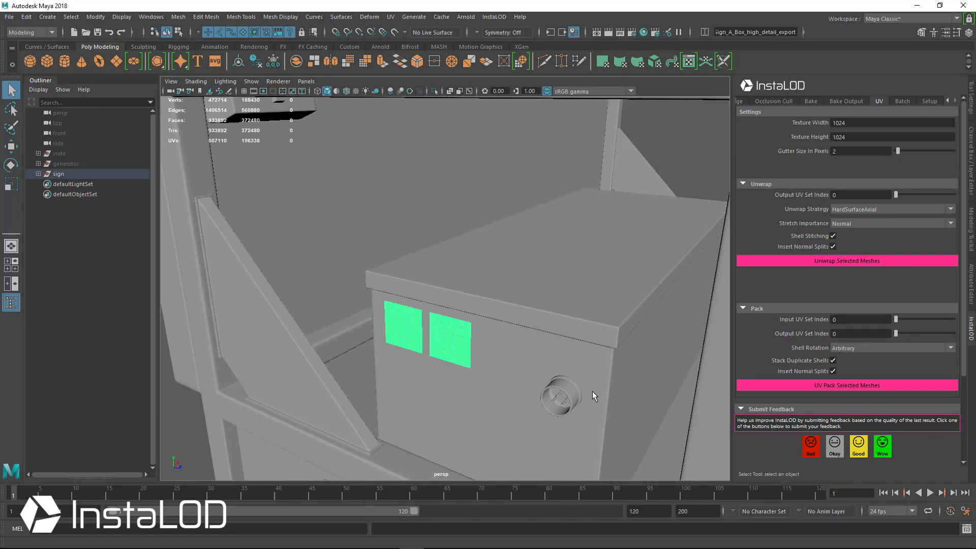
{"action": "left_click_drag", "start_coordinate": [595, 379], "coordinate": [448, 361], "text": "alt"}
{"action": "scroll", "coordinate": [538, 366], "scroll_direction": "down", "scroll_amount": 5}
{"action": "scroll", "coordinate": [448, 361], "scroll_direction": "up", "scroll_amount": 3}
{"action": "scroll", "coordinate": [474, 366], "scroll_direction": "up", "scroll_amount": 4}
{"action": "left_click_drag", "start_coordinate": [571, 336], "coordinate": [416, 305], "text": "alt"}
{"action": "scroll", "coordinate": [483, 304], "scroll_direction": "down", "scroll_amount": 2}
{"action": "left_click_drag", "start_coordinate": [356, 290], "coordinate": [534, 320], "text": "alt"}
{"action": "scroll", "coordinate": [464, 273], "scroll_direction": "down", "scroll_amount": 6}
{"action": "left_click_drag", "start_coordinate": [469, 316], "coordinate": [513, 331], "text": "alt"}
{"action": "left_click", "coordinate": [600, 351]}
{"action": "scroll", "coordinate": [586, 337], "scroll_direction": "down", "scroll_amount": 4}
{"action": "left_click_drag", "start_coordinate": [453, 325], "coordinate": [554, 345], "text": "alt"}
{"action": "scroll", "coordinate": [519, 355], "scroll_direction": "down", "scroll_amount": 2}
- Bring up InstaLOD's Optimize settings and set the Percent Triangles target to 1
{"action": "left_click", "coordinate": [949, 100]}
{"action": "left_click", "coordinate": [950, 100]}
{"action": "left_click", "coordinate": [753, 100]}
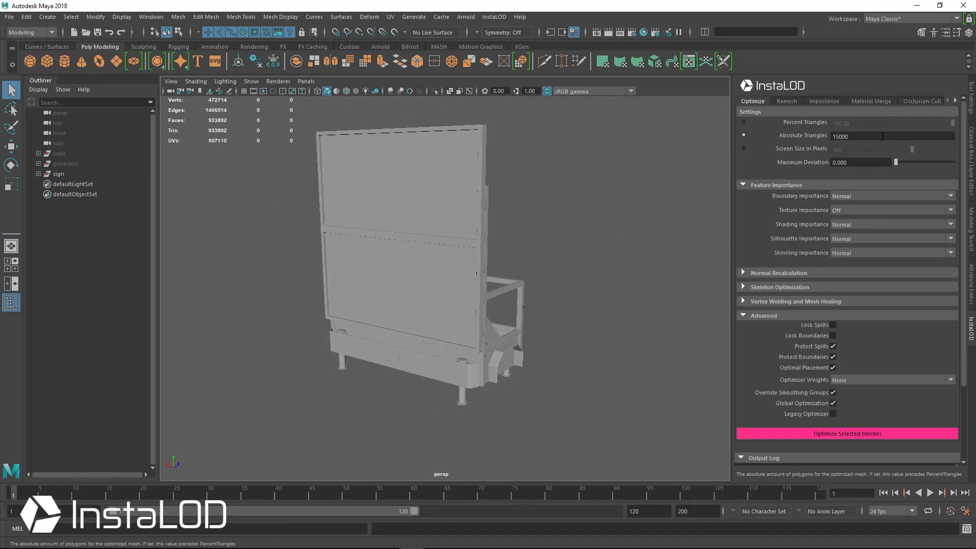
{"action": "left_click", "coordinate": [743, 122]}
{"action": "type", "text": "1"}
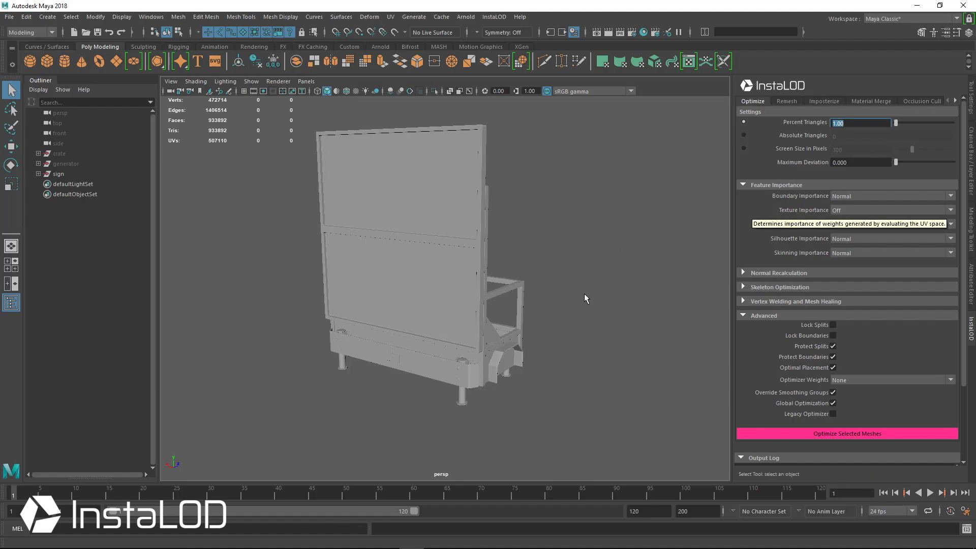
- Check the sign's box mesh in the UV Editor and examine its placement in the model
{"action": "left_click_drag", "start_coordinate": [535, 313], "coordinate": [425, 318], "text": "alt"}
{"action": "left_click", "coordinate": [450, 314]}
{"action": "left_click", "coordinate": [689, 61]}
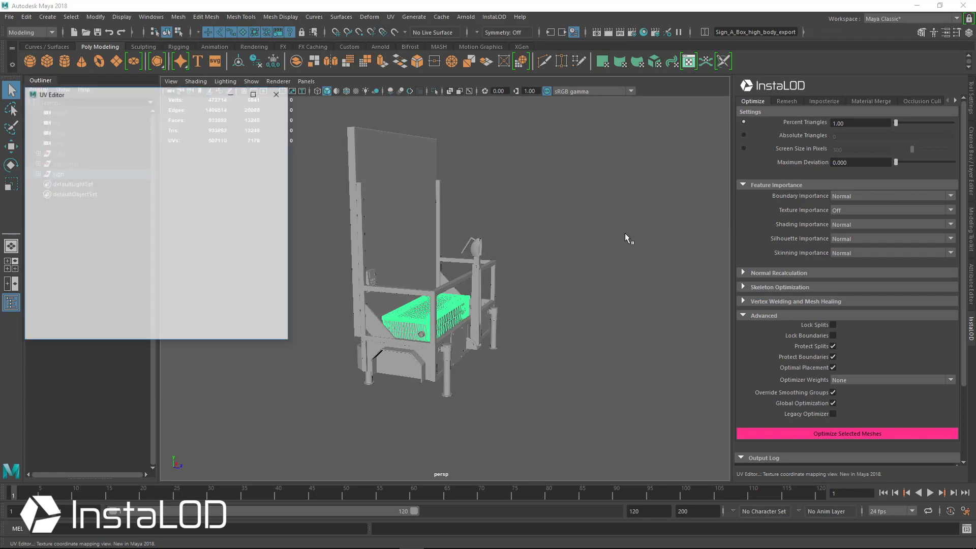
{"action": "left_click", "coordinate": [424, 93]}
{"action": "left_click_drag", "start_coordinate": [544, 285], "coordinate": [548, 321], "text": "alt"}
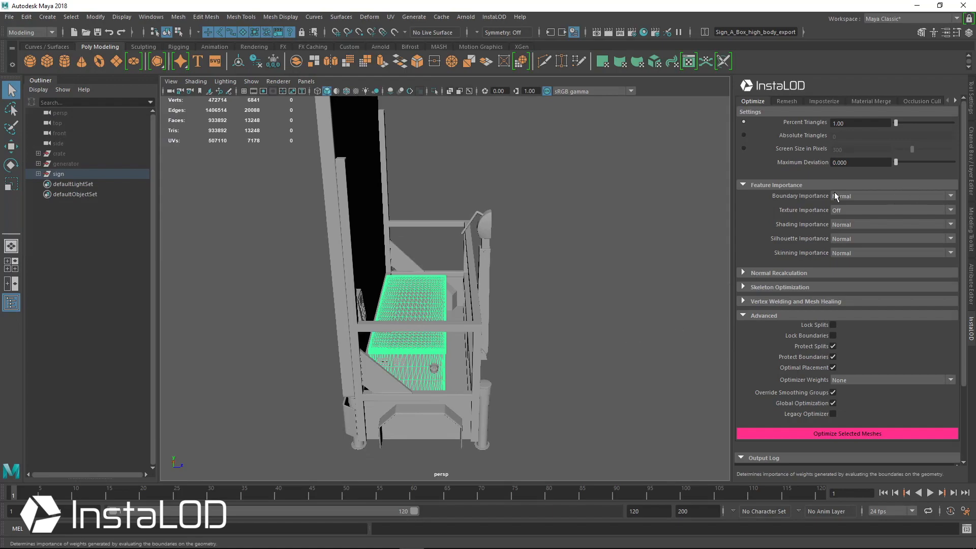
{"action": "left_click_drag", "start_coordinate": [636, 279], "coordinate": [726, 337], "text": "alt"}
- Optimize all meshes of the sign group with InstaLOD at 1 percent triangles
{"action": "left_click", "coordinate": [58, 174]}
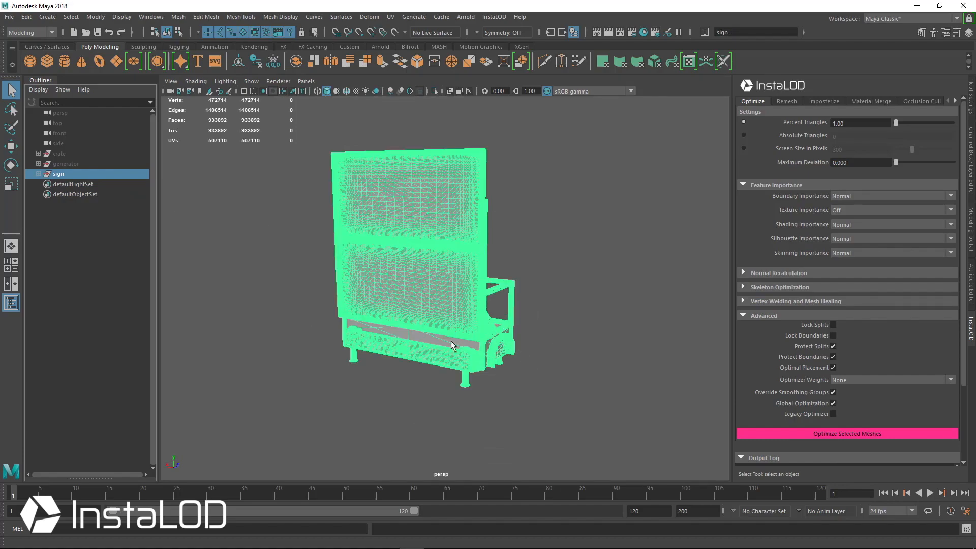
{"action": "left_click", "coordinate": [855, 434]}
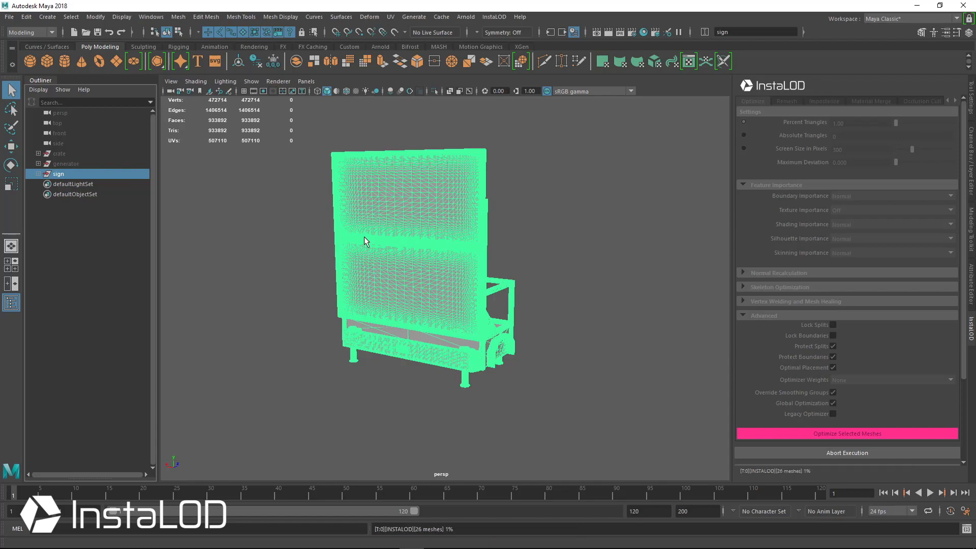
{"action": "scroll", "coordinate": [875, 412], "scroll_direction": "down", "scroll_amount": 5}
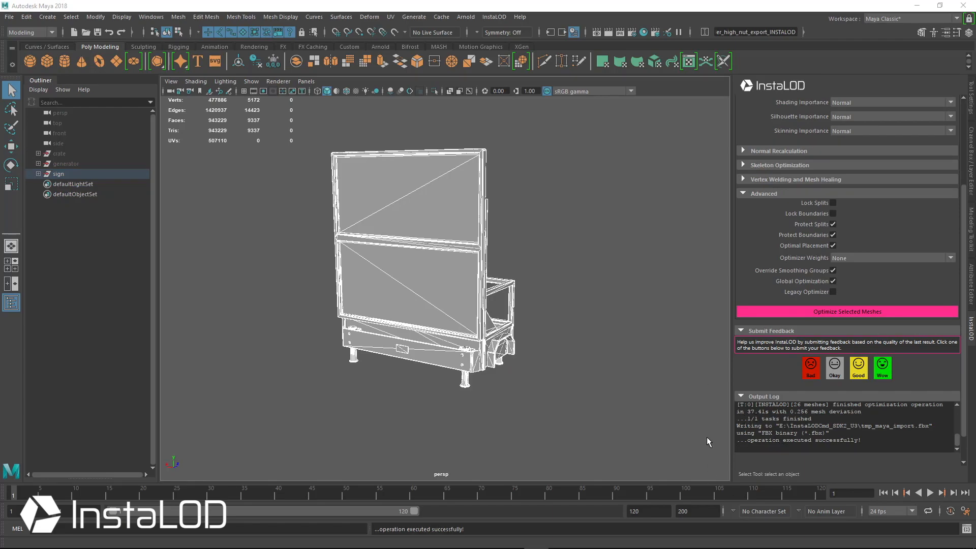
- Group the optimized sign meshes and move the group sideways away from the source sign
{"action": "middle_click_drag", "start_coordinate": [562, 297], "coordinate": [579, 284], "text": "alt"}
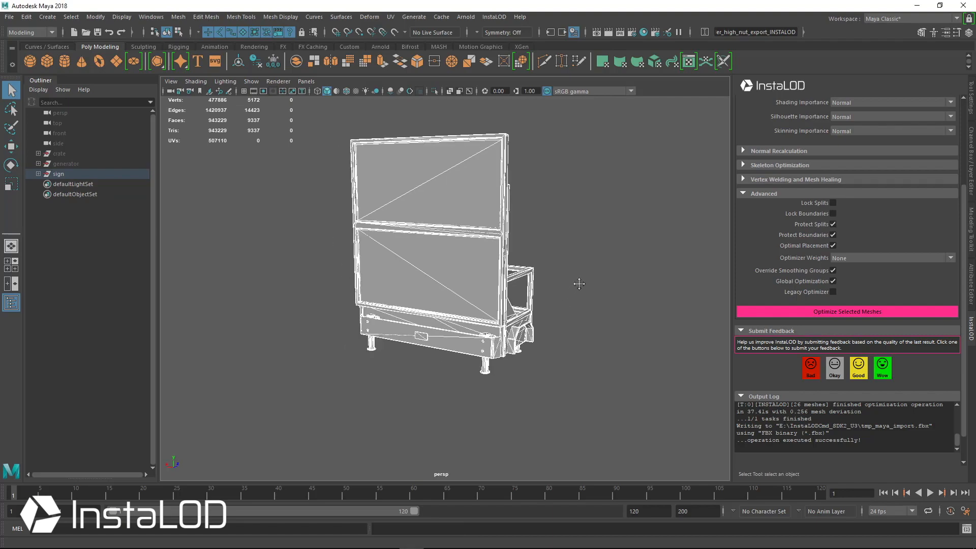
{"action": "key", "text": "ctrl+g"}
{"action": "left_click_drag", "start_coordinate": [516, 304], "coordinate": [478, 311], "text": "alt"}
{"action": "middle_click_drag", "start_coordinate": [478, 311], "coordinate": [466, 313], "text": "alt"}
{"action": "key", "text": "w"}
{"action": "left_click_drag", "start_coordinate": [329, 377], "coordinate": [543, 361]}
{"action": "left_click", "coordinate": [457, 376]}
- Examine the optimized bolts and rounded corner at the base of the sign
{"action": "left_click_drag", "start_coordinate": [456, 376], "coordinate": [410, 368], "text": "alt"}
{"action": "right_click_drag", "start_coordinate": [409, 368], "coordinate": [549, 362], "text": "alt"}
{"action": "left_click_drag", "start_coordinate": [550, 362], "coordinate": [368, 222], "text": "alt"}
{"action": "left_click_drag", "start_coordinate": [532, 298], "coordinate": [416, 227], "text": "alt"}
{"action": "right_click_drag", "start_coordinate": [417, 226], "coordinate": [536, 297], "text": "alt"}
{"action": "left_click_drag", "start_coordinate": [536, 296], "coordinate": [565, 359], "text": "alt"}
{"action": "left_click", "coordinate": [472, 339]}
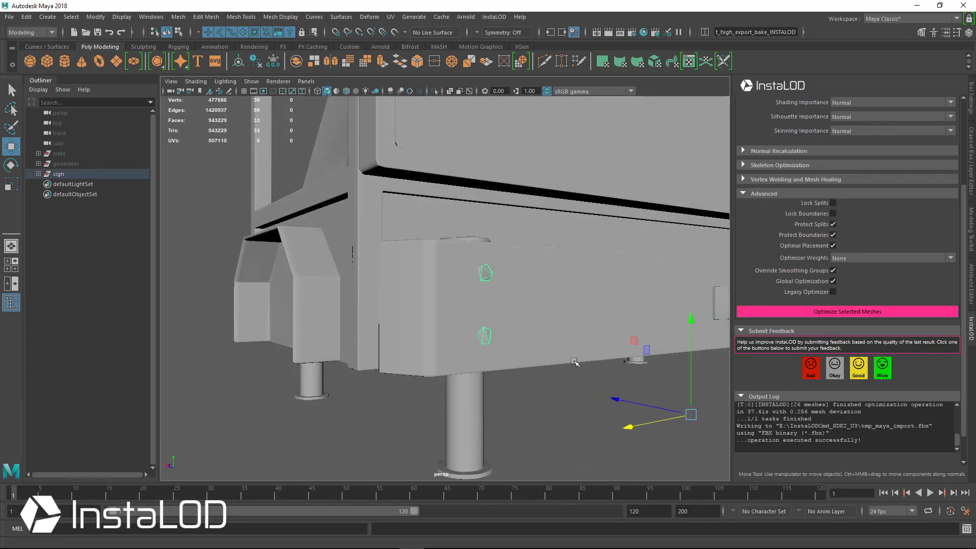
{"action": "right_click_drag", "start_coordinate": [565, 360], "coordinate": [600, 366], "text": "alt"}
{"action": "left_click_drag", "start_coordinate": [607, 362], "coordinate": [510, 356], "text": "alt"}
{"action": "right_click_drag", "start_coordinate": [509, 356], "coordinate": [388, 366], "text": "alt"}
{"action": "left_click", "coordinate": [388, 367]}
{"action": "left_click_drag", "start_coordinate": [389, 366], "coordinate": [501, 367], "text": "alt"}
- Examine the optimized leg connectors and their nuts, comparing them with the source sign
{"action": "left_click", "coordinate": [404, 290]}
{"action": "right_click_drag", "start_coordinate": [376, 298], "coordinate": [463, 301], "text": "alt"}
{"action": "left_click_drag", "start_coordinate": [463, 301], "coordinate": [532, 311], "text": "alt"}
{"action": "right_click_drag", "start_coordinate": [531, 311], "coordinate": [547, 375], "text": "alt"}
{"action": "left_click", "coordinate": [547, 375]}
{"action": "left_click_drag", "start_coordinate": [376, 361], "coordinate": [431, 362], "text": "alt"}
{"action": "right_click_drag", "start_coordinate": [432, 362], "coordinate": [405, 362], "text": "alt"}
{"action": "left_click", "coordinate": [617, 262]}
{"action": "middle_click_drag", "start_coordinate": [620, 262], "coordinate": [417, 302], "text": "alt"}
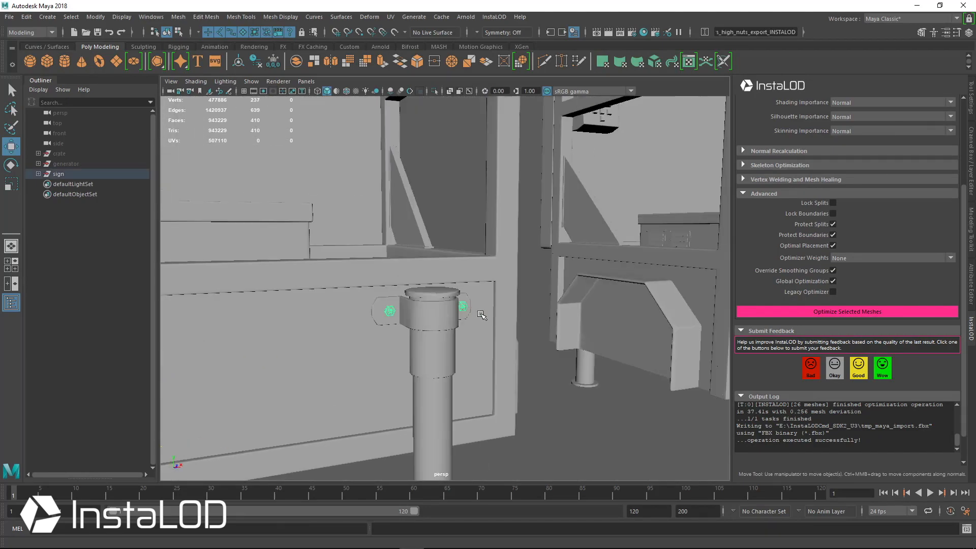
{"action": "right_click_drag", "start_coordinate": [417, 302], "coordinate": [549, 327], "text": "alt"}
{"action": "middle_click_drag", "start_coordinate": [351, 391], "coordinate": [531, 329], "text": "alt"}
{"action": "left_click_drag", "start_coordinate": [437, 328], "coordinate": [457, 331], "text": "alt"}
{"action": "right_click_drag", "start_coordinate": [585, 338], "coordinate": [447, 312], "text": "alt"}
{"action": "middle_click_drag", "start_coordinate": [278, 345], "coordinate": [456, 308], "text": "alt"}
{"action": "left_click_drag", "start_coordinate": [455, 308], "coordinate": [514, 300], "text": "alt"}
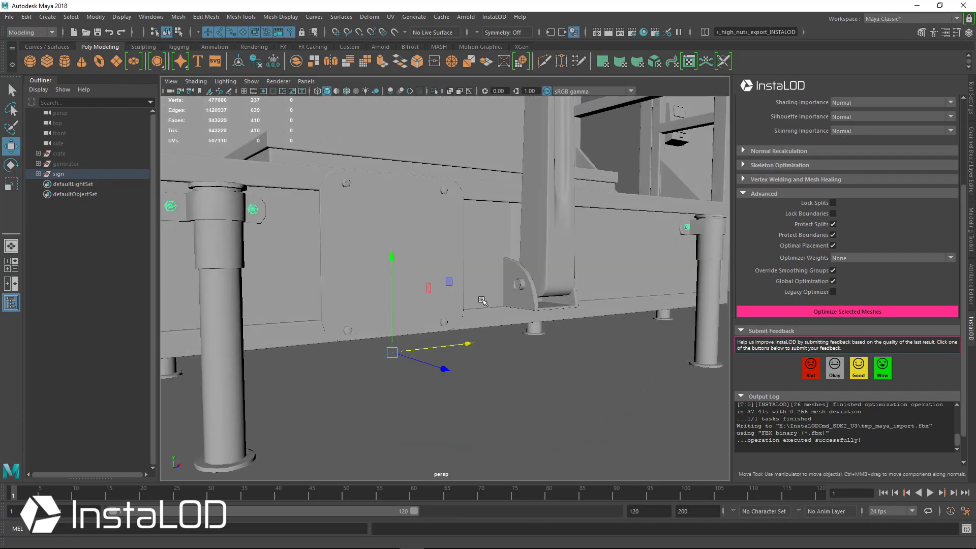
{"action": "middle_click_drag", "start_coordinate": [417, 264], "coordinate": [471, 323], "text": "alt"}
{"action": "right_click_drag", "start_coordinate": [470, 322], "coordinate": [509, 328], "text": "alt"}
{"action": "middle_click_drag", "start_coordinate": [414, 236], "coordinate": [485, 250], "text": "alt"}
{"action": "middle_click_drag", "start_coordinate": [386, 245], "coordinate": [516, 305], "text": "alt"}
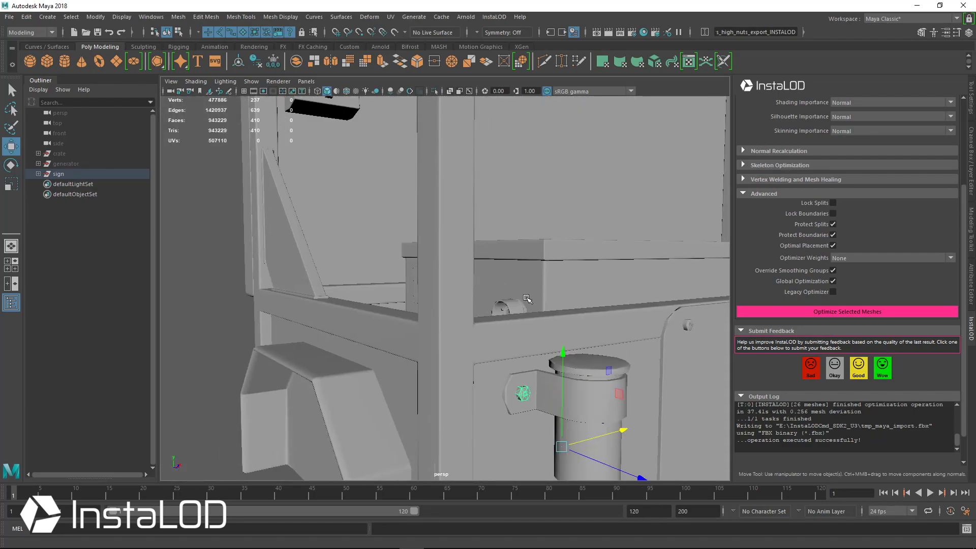
{"action": "left_click_drag", "start_coordinate": [585, 308], "coordinate": [527, 304], "text": "alt"}
{"action": "middle_click_drag", "start_coordinate": [529, 305], "coordinate": [571, 326], "text": "alt"}
- Examine the optimized box vents and the control computer's keypad keys up close
{"action": "left_click", "coordinate": [571, 325]}
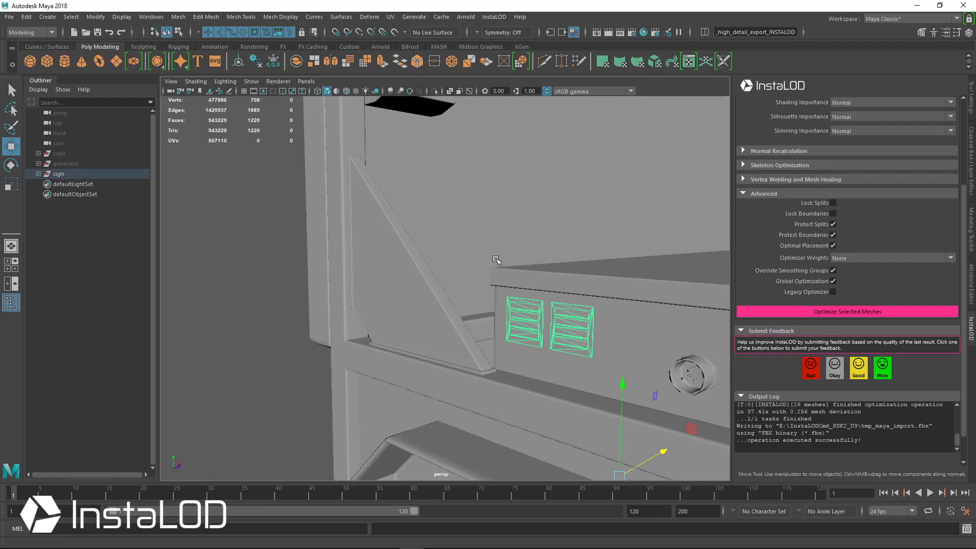
{"action": "middle_click_drag", "start_coordinate": [496, 259], "coordinate": [488, 325], "text": "alt"}
{"action": "right_click_drag", "start_coordinate": [489, 325], "coordinate": [447, 322], "text": "alt"}
{"action": "middle_click_drag", "start_coordinate": [447, 323], "coordinate": [464, 342], "text": "alt"}
{"action": "left_click", "coordinate": [451, 296]}
{"action": "right_click_drag", "start_coordinate": [452, 296], "coordinate": [518, 369], "text": "alt"}
{"action": "left_click_drag", "start_coordinate": [531, 319], "coordinate": [511, 323], "text": "alt"}
{"action": "right_click_drag", "start_coordinate": [511, 324], "coordinate": [600, 290], "text": "alt"}
{"action": "scroll", "coordinate": [610, 294], "scroll_direction": "down", "scroll_amount": 5}
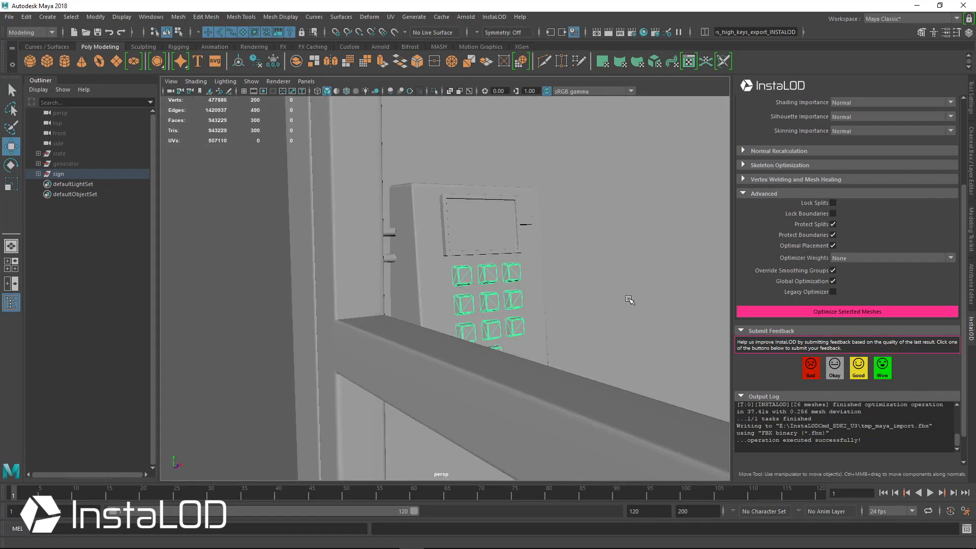
{"action": "scroll", "coordinate": [626, 300], "scroll_direction": "up", "scroll_amount": 5}
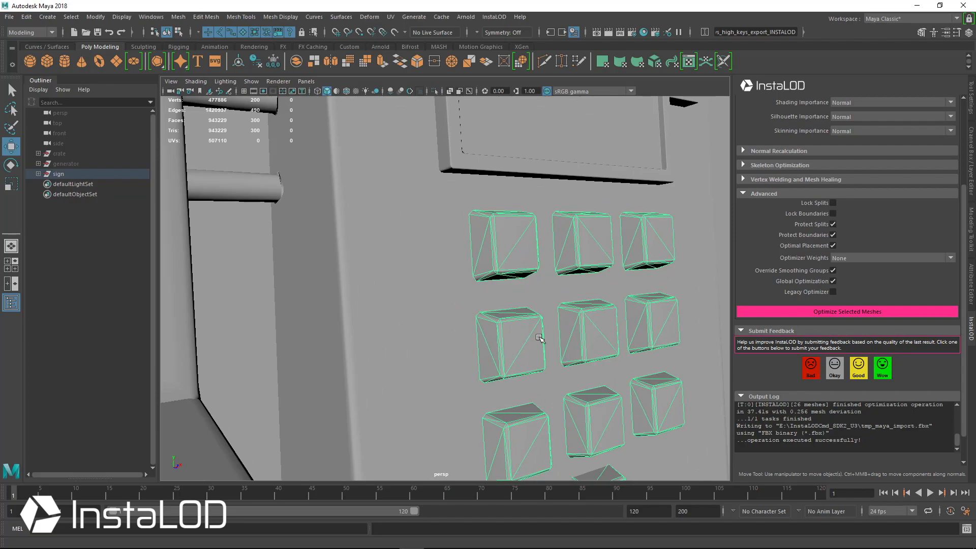
{"action": "scroll", "coordinate": [653, 333], "scroll_direction": "down", "scroll_amount": 5}
{"action": "middle_click_drag", "start_coordinate": [646, 331], "coordinate": [582, 312], "text": "alt"}
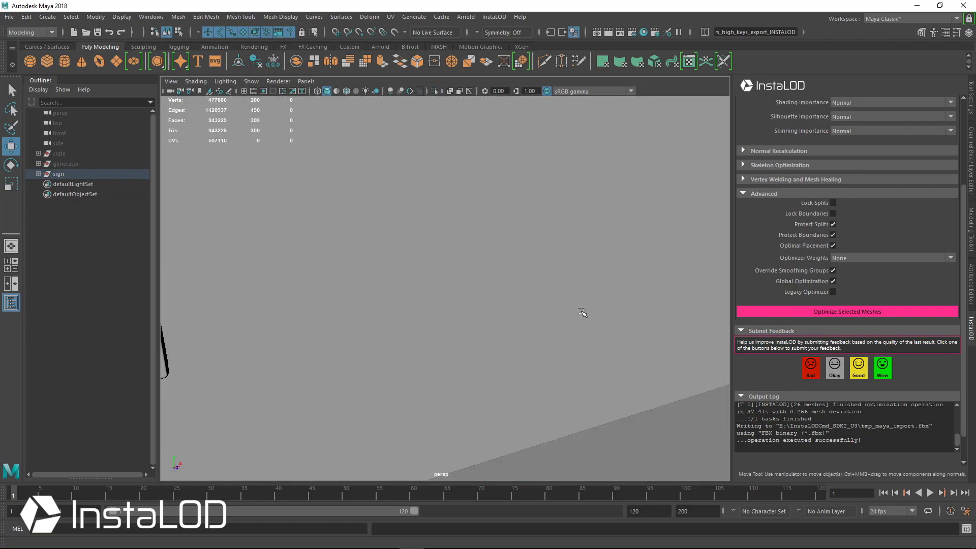
- Compare the optimized keypad keys on the sign's control computer with the source keys up close
{"action": "scroll", "coordinate": [575, 312], "scroll_direction": "down", "scroll_amount": 5}
{"action": "middle_click_drag", "start_coordinate": [516, 315], "coordinate": [483, 330], "text": "alt"}
{"action": "left_click", "coordinate": [452, 282]}
{"action": "key", "text": "f"}
{"action": "left_click_drag", "start_coordinate": [468, 316], "coordinate": [651, 262], "text": "alt"}
{"action": "left_click", "coordinate": [700, 232]}
{"action": "left_click_drag", "start_coordinate": [587, 261], "coordinate": [397, 212], "text": "alt"}
{"action": "left_click", "coordinate": [443, 275]}
{"action": "key", "text": "f"}
{"action": "left_click_drag", "start_coordinate": [458, 253], "coordinate": [340, 267], "text": "alt"}
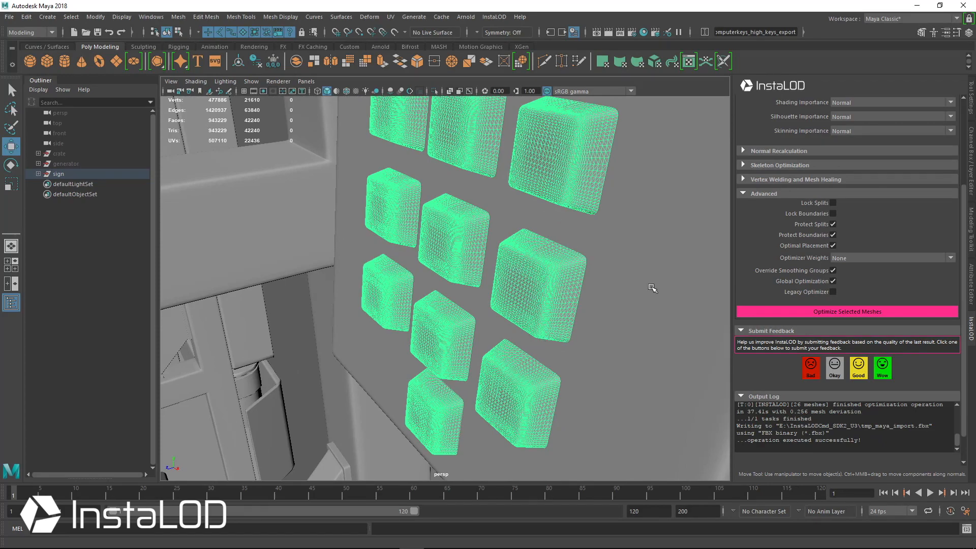
{"action": "right_click_drag", "start_coordinate": [652, 288], "coordinate": [473, 284], "text": "alt"}
{"action": "left_click_drag", "start_coordinate": [473, 285], "coordinate": [600, 277], "text": "alt"}
{"action": "right_click_drag", "start_coordinate": [630, 282], "coordinate": [551, 284], "text": "alt"}
{"action": "middle_click_drag", "start_coordinate": [551, 283], "coordinate": [547, 309], "text": "alt"}
- Examine the control computer and the frame around it on the optimized sign
{"action": "left_click", "coordinate": [388, 237]}
{"action": "key", "text": "q"}
{"action": "key", "text": "f"}
{"action": "left_click_drag", "start_coordinate": [401, 249], "coordinate": [451, 261], "text": "alt"}
{"action": "right_click_drag", "start_coordinate": [452, 261], "coordinate": [419, 277], "text": "alt"}
{"action": "middle_click_drag", "start_coordinate": [493, 336], "coordinate": [507, 292], "text": "alt"}
{"action": "right_click_drag", "start_coordinate": [507, 292], "coordinate": [531, 297], "text": "alt"}
{"action": "left_click", "coordinate": [427, 355]}
{"action": "left_click_drag", "start_coordinate": [430, 356], "coordinate": [524, 388], "text": "alt"}
{"action": "right_click_drag", "start_coordinate": [524, 388], "coordinate": [432, 375], "text": "alt"}
{"action": "left_click_drag", "start_coordinate": [432, 374], "coordinate": [612, 402], "text": "alt"}
{"action": "left_click", "coordinate": [322, 359]}
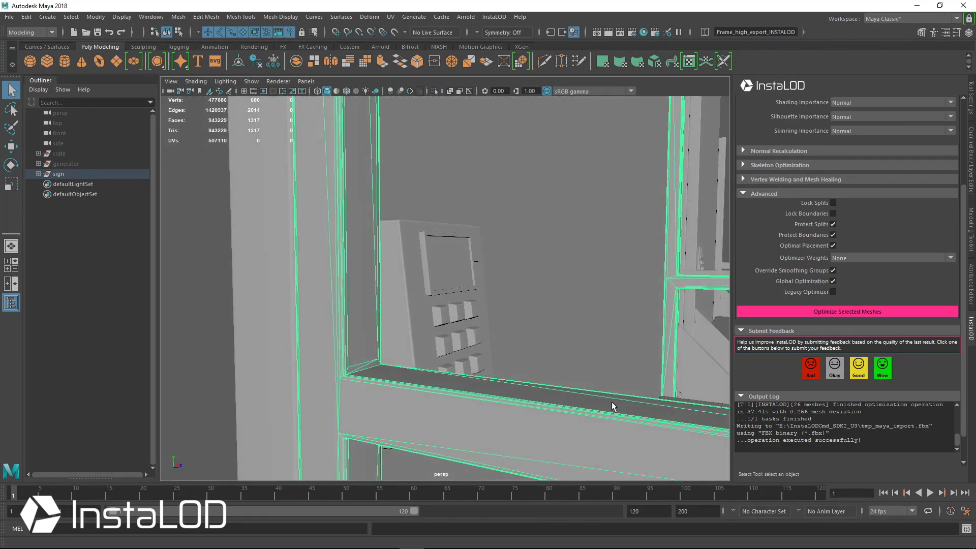
- Examine the lower frame and base of the signs from several sides
{"action": "right_click_drag", "start_coordinate": [612, 402], "coordinate": [412, 379], "text": "alt"}
{"action": "left_click_drag", "start_coordinate": [412, 379], "coordinate": [499, 380], "text": "alt"}
{"action": "middle_click_drag", "start_coordinate": [498, 381], "coordinate": [407, 336], "text": "alt"}
{"action": "right_click_drag", "start_coordinate": [407, 335], "coordinate": [450, 339], "text": "alt"}
{"action": "left_click", "coordinate": [450, 339]}
{"action": "middle_click_drag", "start_coordinate": [544, 356], "coordinate": [511, 320], "text": "alt"}
{"action": "left_click_drag", "start_coordinate": [511, 320], "coordinate": [407, 333], "text": "alt"}
{"action": "middle_click_drag", "start_coordinate": [623, 316], "coordinate": [369, 331], "text": "alt"}
- Isolate the source and optimized base plates in the viewport
{"action": "left_click", "coordinate": [604, 282]}
{"action": "left_click_drag", "start_coordinate": [638, 297], "coordinate": [493, 314], "text": "alt"}
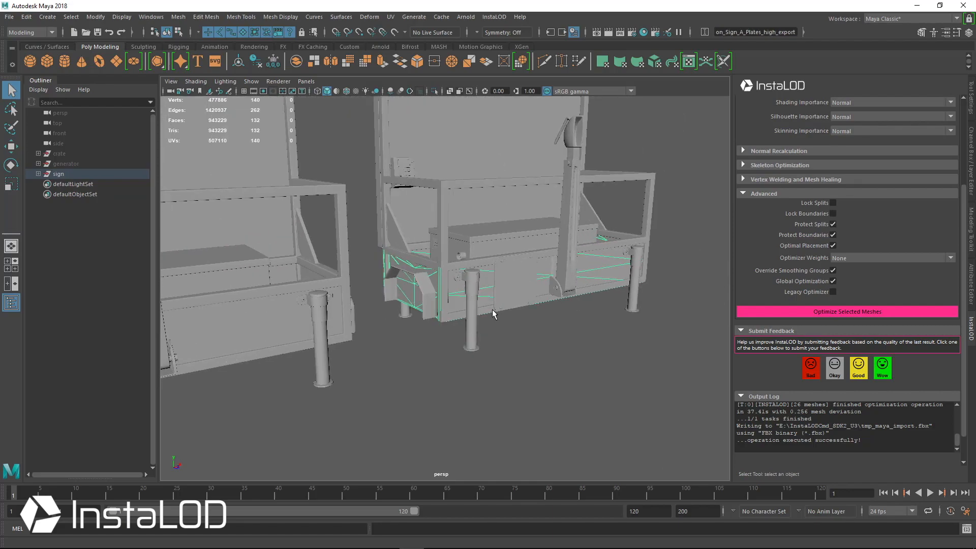
{"action": "left_click_drag", "start_coordinate": [635, 279], "coordinate": [552, 284], "text": "alt"}
{"action": "middle_click_drag", "start_coordinate": [551, 284], "coordinate": [631, 285], "text": "alt"}
{"action": "right_click_drag", "start_coordinate": [631, 285], "coordinate": [542, 301], "text": "alt"}
{"action": "middle_click_drag", "start_coordinate": [542, 301], "coordinate": [489, 306], "text": "alt"}
{"action": "left_click", "coordinate": [294, 304], "text": "shift"}
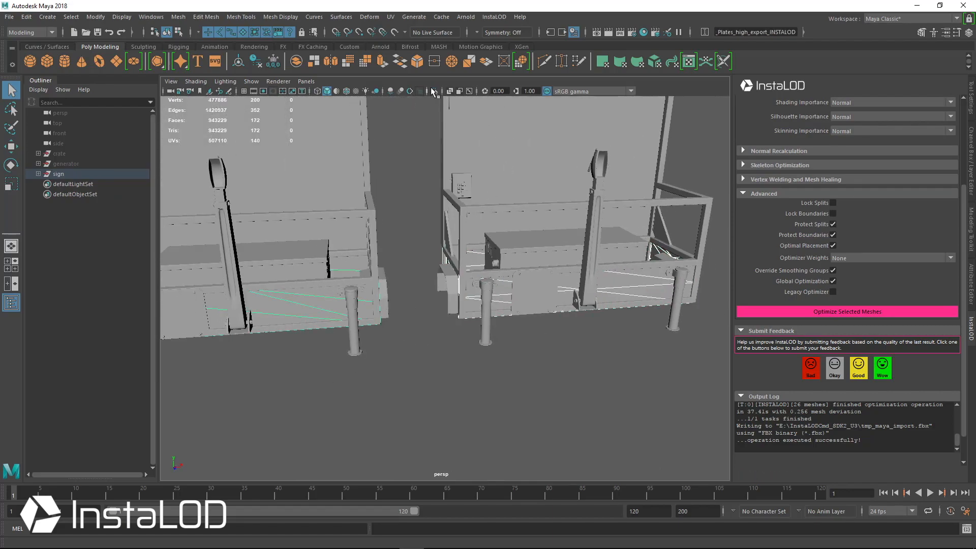
{"action": "left_click", "coordinate": [434, 91]}
{"action": "left_click_drag", "start_coordinate": [415, 274], "coordinate": [492, 324], "text": "alt"}
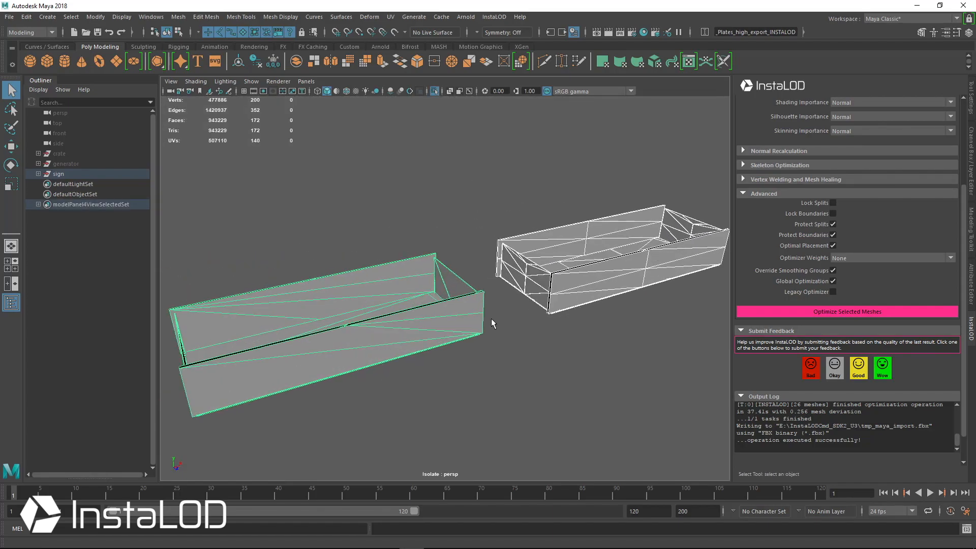
- Compare the triangle counts and wireframes of the optimized and source base plates
{"action": "scroll", "coordinate": [874, 159], "scroll_direction": "up", "scroll_amount": 5}
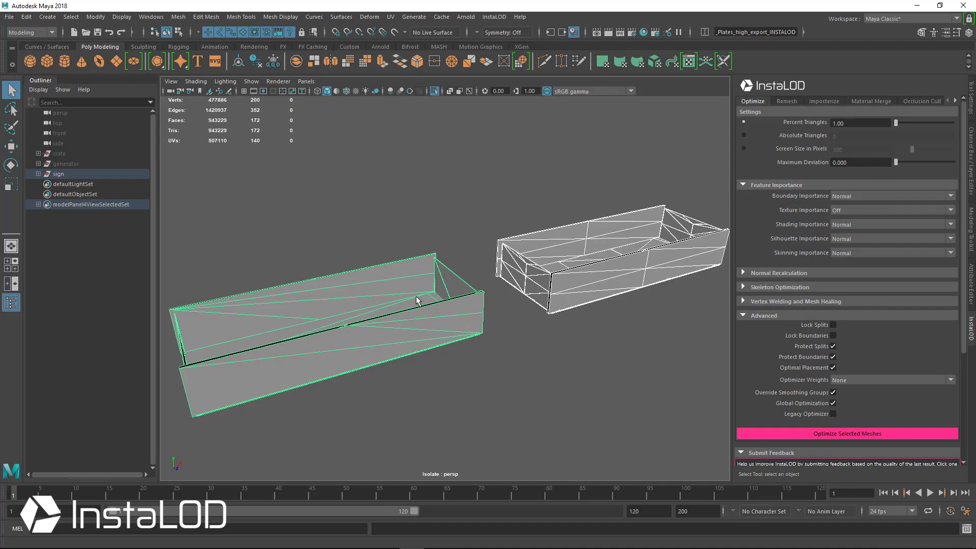
{"action": "left_click", "coordinate": [426, 313]}
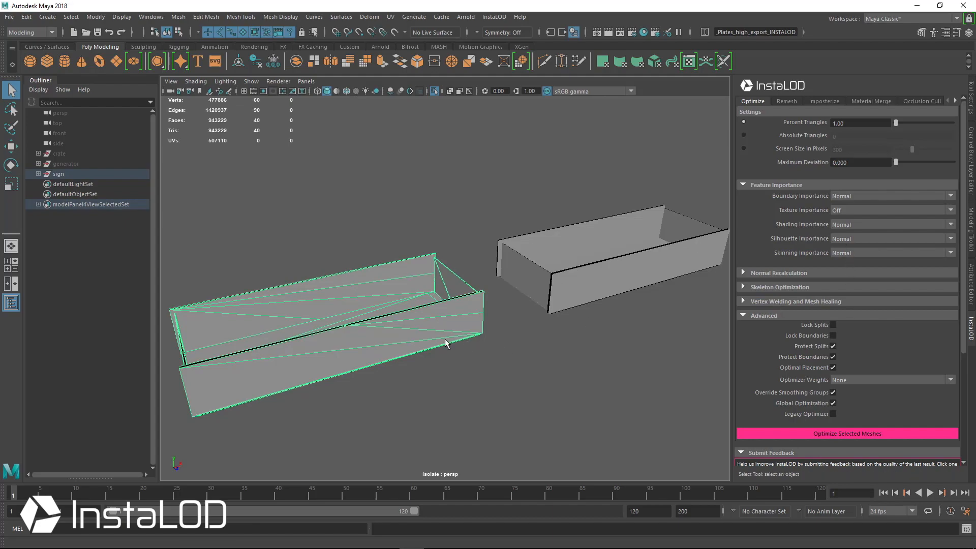
{"action": "left_click", "coordinate": [581, 279]}
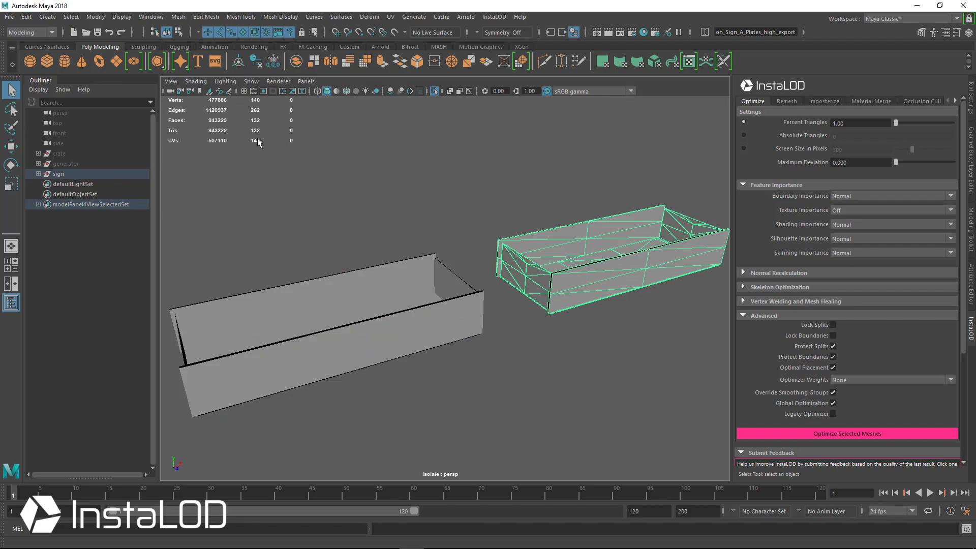
{"action": "left_click", "coordinate": [397, 321]}
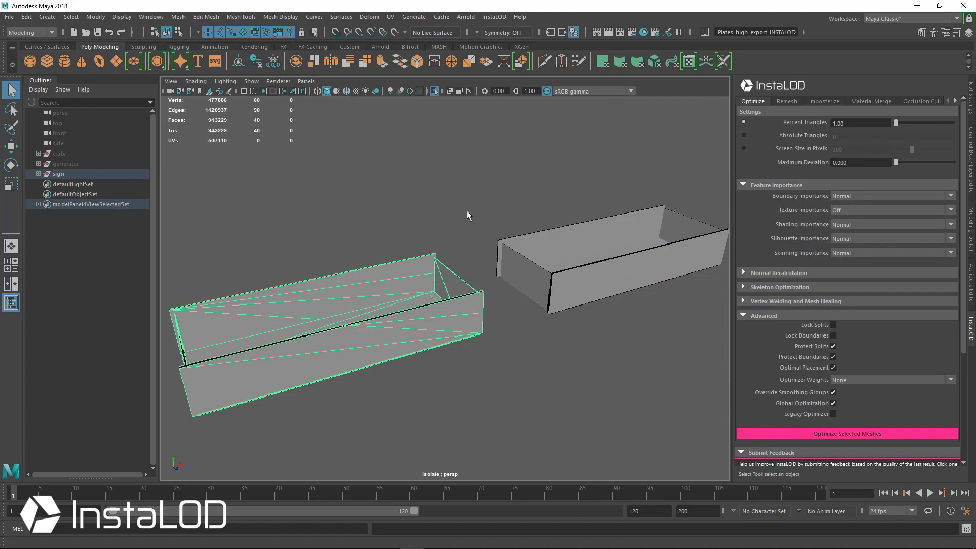
{"action": "left_click", "coordinate": [618, 287]}
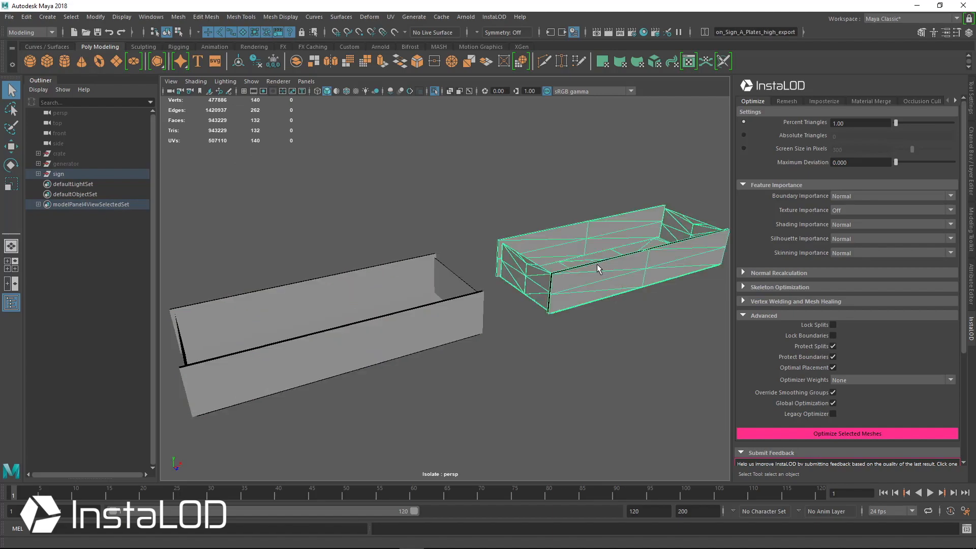
{"action": "left_click", "coordinate": [419, 257]}
{"action": "left_click", "coordinate": [572, 285]}
{"action": "left_click_drag", "start_coordinate": [414, 351], "coordinate": [593, 342], "text": "alt"}
{"action": "right_click_drag", "start_coordinate": [593, 343], "coordinate": [426, 331], "text": "alt"}
{"action": "left_click", "coordinate": [572, 367]}
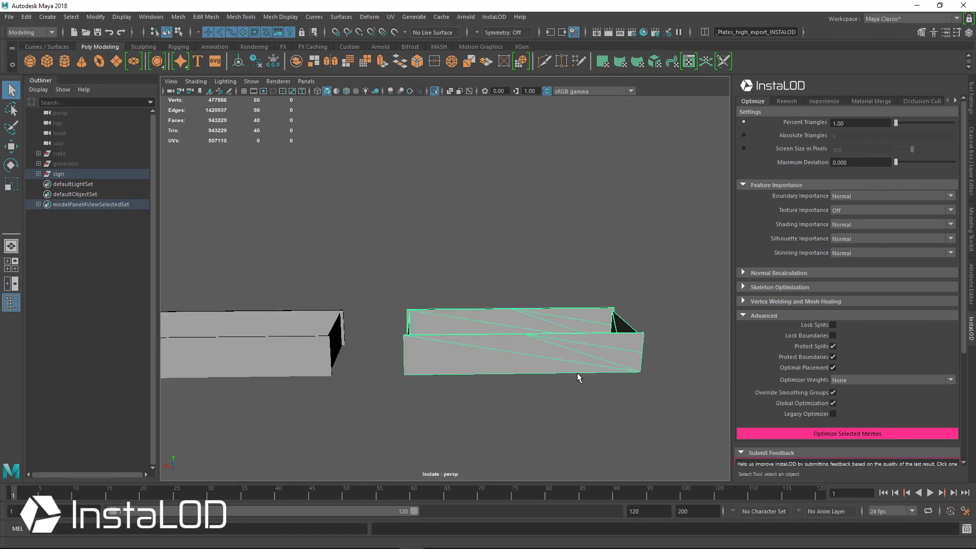
{"action": "left_click_drag", "start_coordinate": [577, 374], "coordinate": [375, 374], "text": "alt"}
- Turn off the isolated view and look over both complete signs
{"action": "left_click", "coordinate": [435, 91]}
{"action": "right_click_drag", "start_coordinate": [465, 186], "coordinate": [495, 298], "text": "alt"}
{"action": "left_click_drag", "start_coordinate": [496, 298], "coordinate": [388, 296], "text": "alt"}
{"action": "left_click_drag", "start_coordinate": [560, 388], "coordinate": [671, 447], "text": "alt"}
{"action": "left_click_drag", "start_coordinate": [349, 288], "coordinate": [666, 382], "text": "alt"}
{"action": "left_click_drag", "start_coordinate": [567, 375], "coordinate": [601, 375], "text": "alt"}
{"action": "right_click_drag", "start_coordinate": [600, 375], "coordinate": [420, 361], "text": "alt"}
{"action": "middle_click_drag", "start_coordinate": [419, 361], "coordinate": [514, 361], "text": "alt"}
{"action": "right_click_drag", "start_coordinate": [514, 362], "coordinate": [481, 356], "text": "alt"}
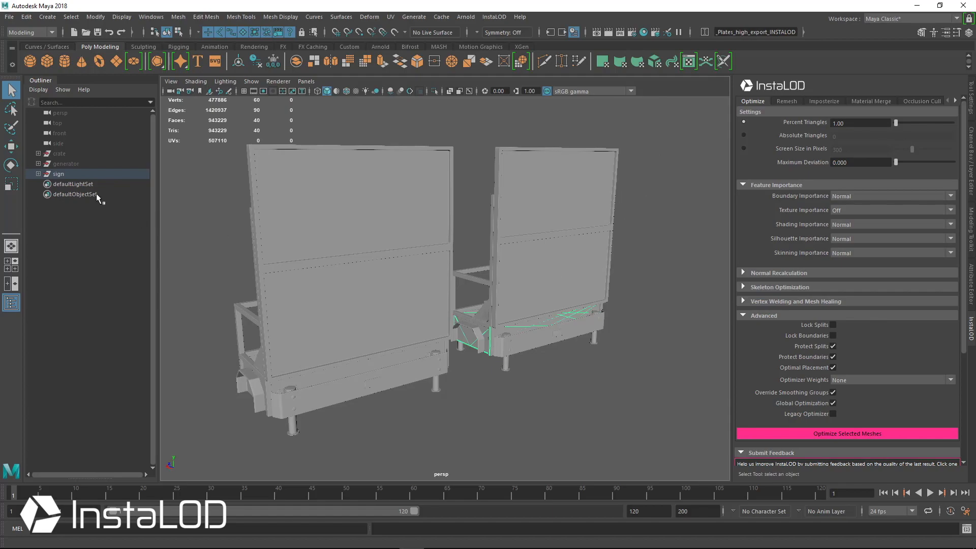
- Select the optimized sign's group and move it out of the sign group to the top level of the scene hierarchy
{"action": "left_click", "coordinate": [71, 173]}
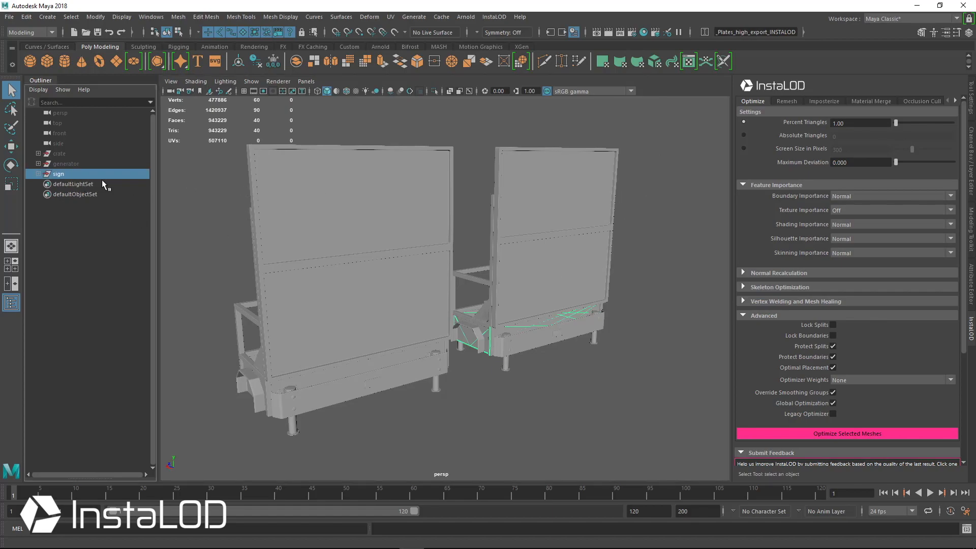
{"action": "left_click_drag", "start_coordinate": [451, 151], "coordinate": [483, 142], "text": "alt"}
{"action": "left_click_drag", "start_coordinate": [439, 116], "coordinate": [745, 432]}
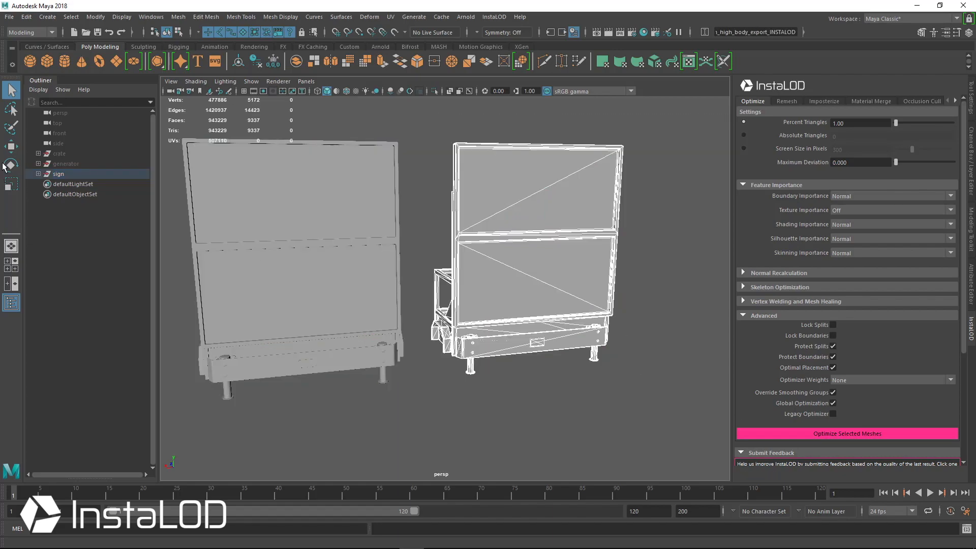
{"action": "left_click", "coordinate": [38, 174]}
{"action": "left_click", "coordinate": [93, 435]}
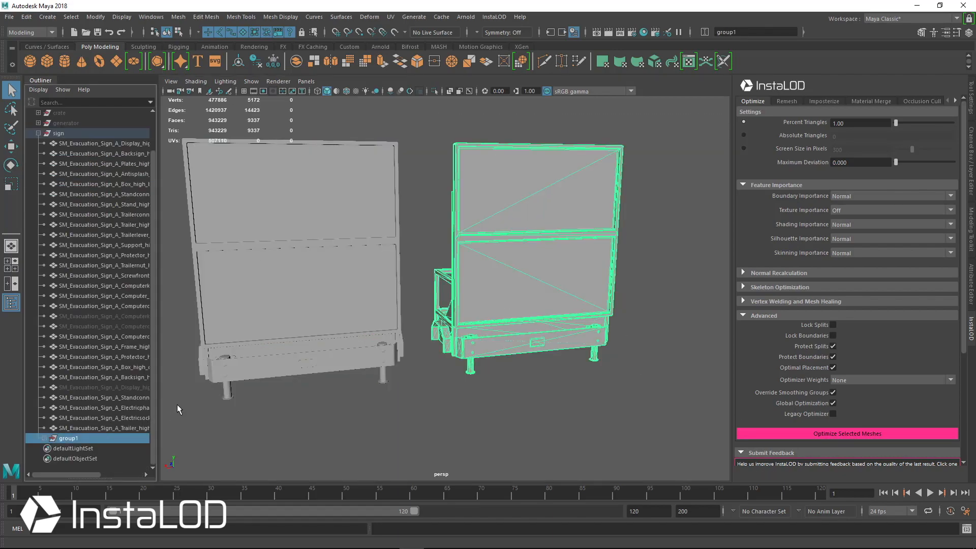
{"action": "left_click", "coordinate": [38, 133]}
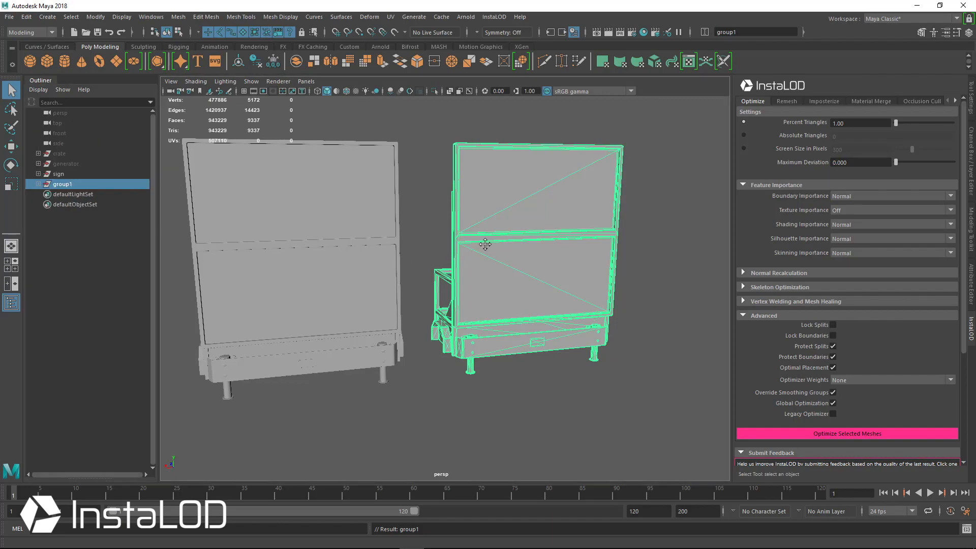
- Unwrap the optimized sign group's meshes with InstaLOD, using the HardSurfaceAxial strategy and a 1024 by 1024 texture size
{"action": "key", "text": "f"}
{"action": "left_click_drag", "start_coordinate": [499, 265], "coordinate": [431, 258], "text": "alt"}
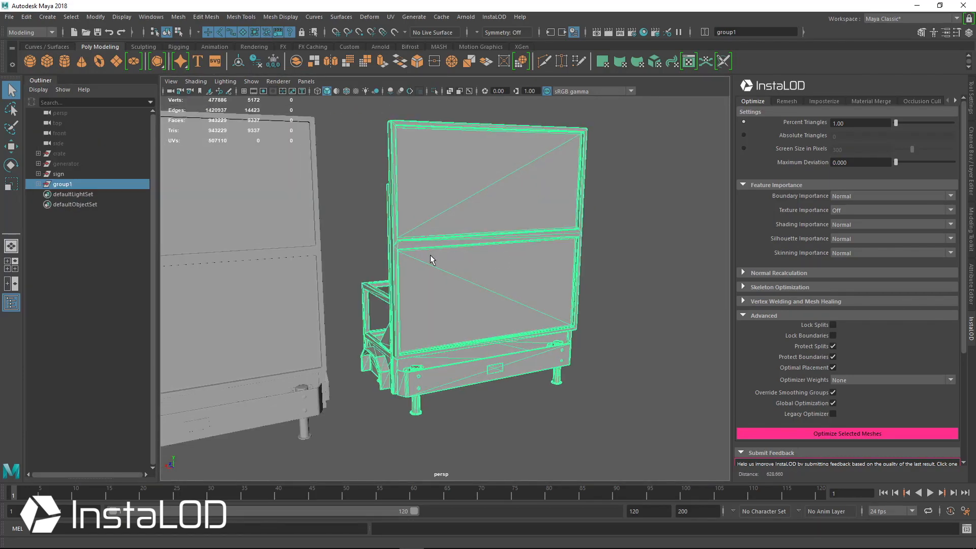
{"action": "scroll", "coordinate": [431, 258], "scroll_direction": "down", "scroll_amount": 2}
{"action": "middle_click_drag", "start_coordinate": [431, 258], "coordinate": [634, 185], "text": "alt"}
{"action": "middle_click_drag", "start_coordinate": [541, 206], "coordinate": [343, 247], "text": "alt"}
{"action": "scroll", "coordinate": [342, 248], "scroll_direction": "up", "scroll_amount": 2}
{"action": "left_click", "coordinate": [956, 101]}
{"action": "left_click", "coordinate": [956, 101]}
{"action": "left_click", "coordinate": [956, 100]}
{"action": "left_click", "coordinate": [956, 101]}
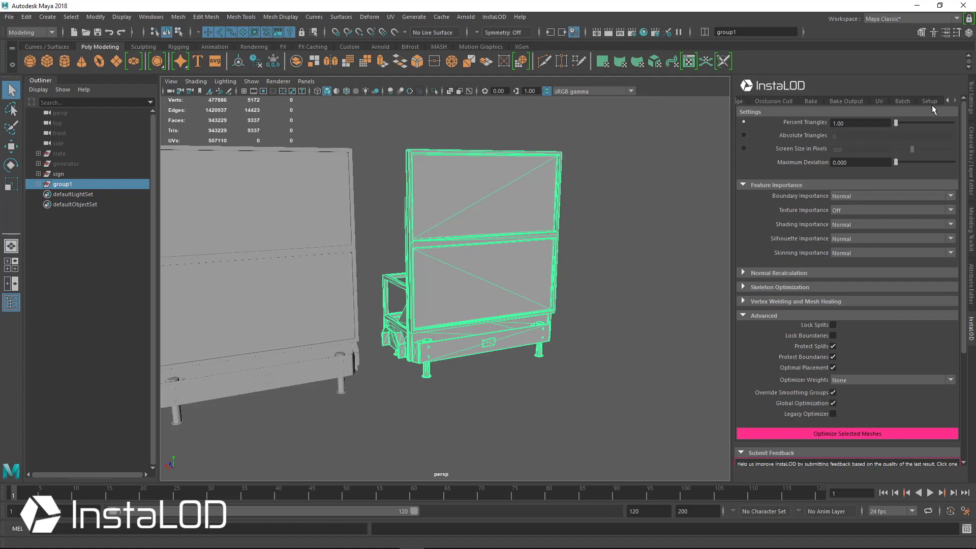
{"action": "left_click", "coordinate": [884, 100]}
{"action": "left_click", "coordinate": [842, 264]}
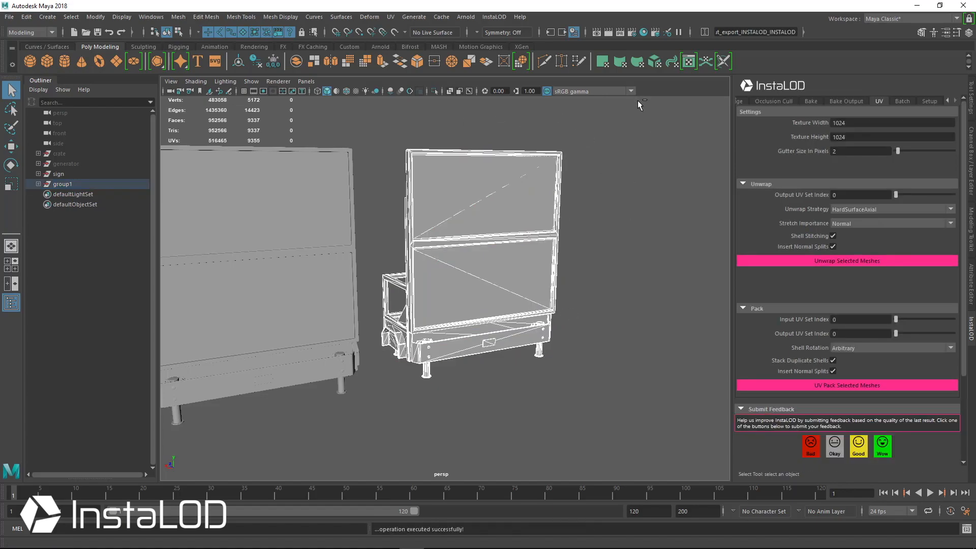
- Group the unwrapped sign meshes and try to slide the group sideways
{"action": "key", "text": "ctrl+g"}
{"action": "key", "text": "w"}
{"action": "key", "text": "f"}
{"action": "middle_click_drag", "start_coordinate": [444, 312], "coordinate": [413, 321], "text": "alt"}
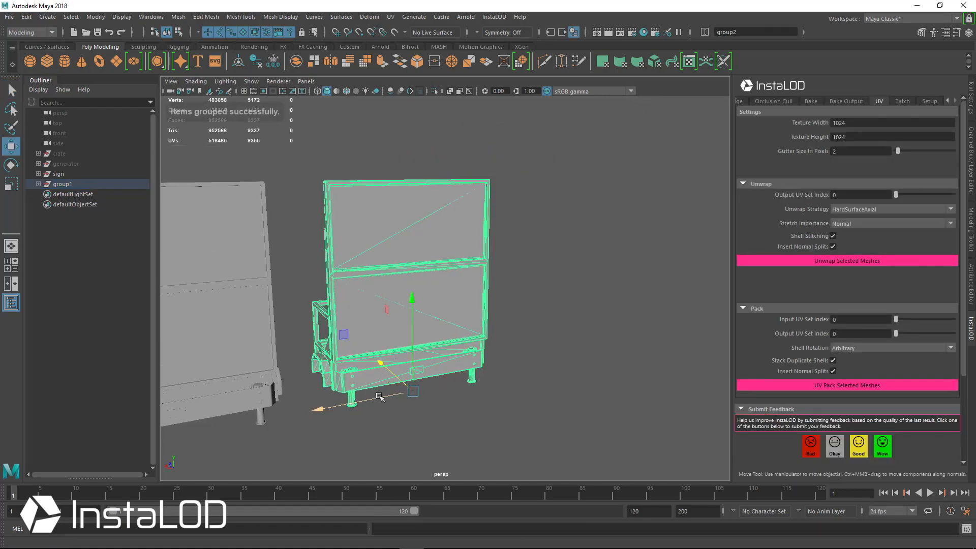
{"action": "left_click_drag", "start_coordinate": [351, 404], "coordinate": [519, 356]}
{"action": "middle_click_drag", "start_coordinate": [526, 331], "coordinate": [428, 369], "text": "alt"}
- Open the UV Editor for the unwrapped sign group and look over the sign's large display panels
{"action": "left_click", "coordinate": [689, 62]}
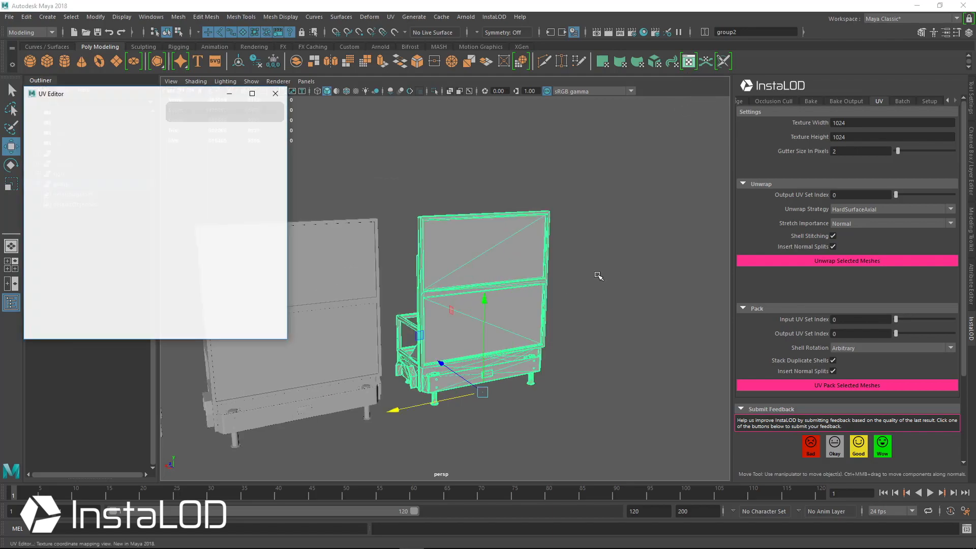
{"action": "left_click", "coordinate": [427, 96]}
{"action": "left_click_drag", "start_coordinate": [456, 174], "coordinate": [391, 223], "text": "alt"}
{"action": "right_click_drag", "start_coordinate": [391, 224], "coordinate": [470, 288], "text": "alt"}
{"action": "left_click_drag", "start_coordinate": [470, 288], "coordinate": [498, 252], "text": "alt"}
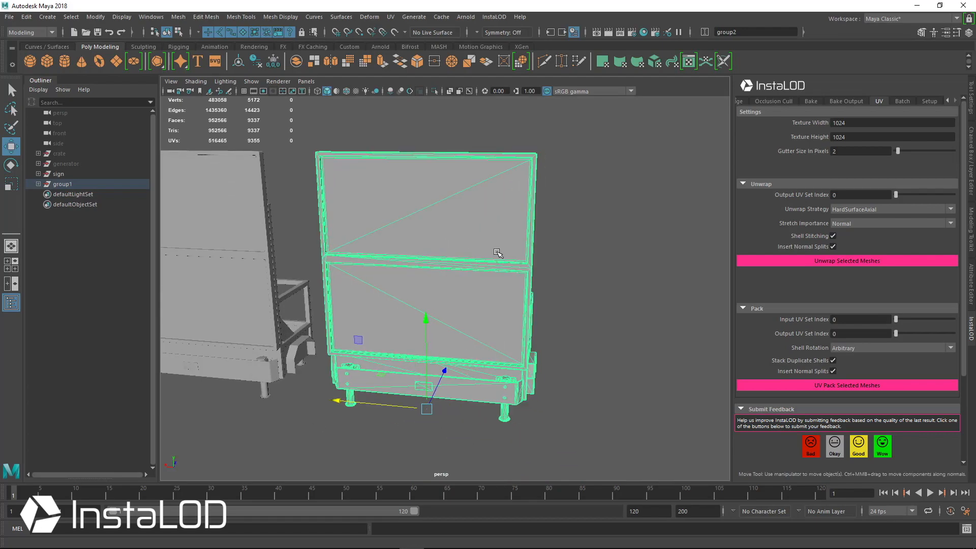